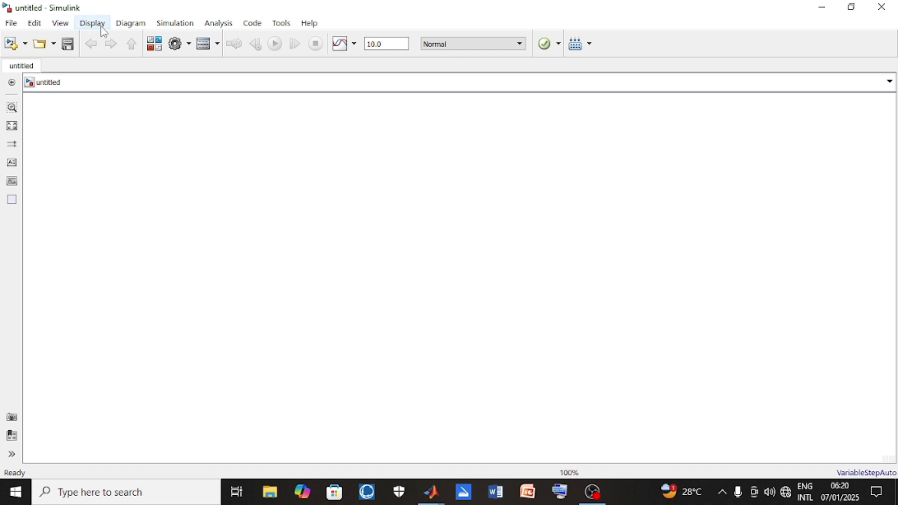
# Open the Simulink library and browse to Simscape Power Systems, Specialized Technology, Fundamental Blocks
pyautogui.click(154, 44)
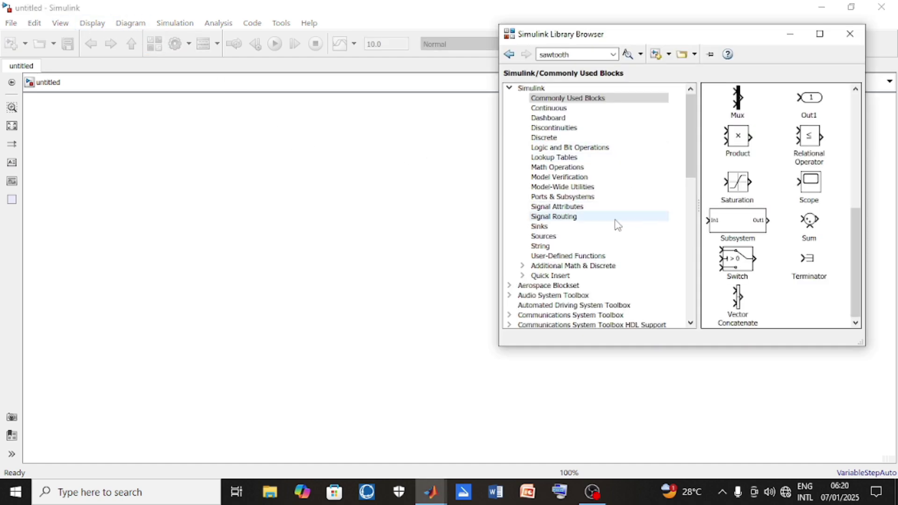
pyautogui.click(690, 323)
pyautogui.scroll(-4, 690, 323)
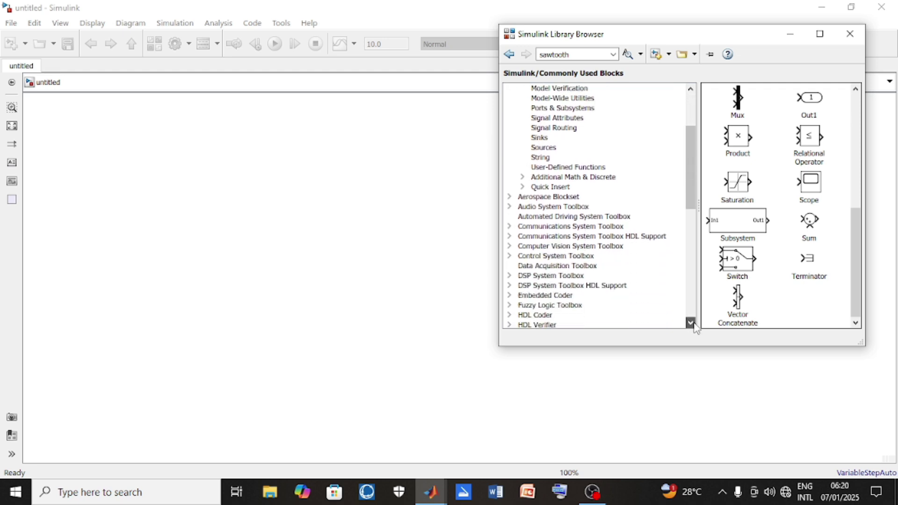
pyautogui.scroll(-4, 691, 322)
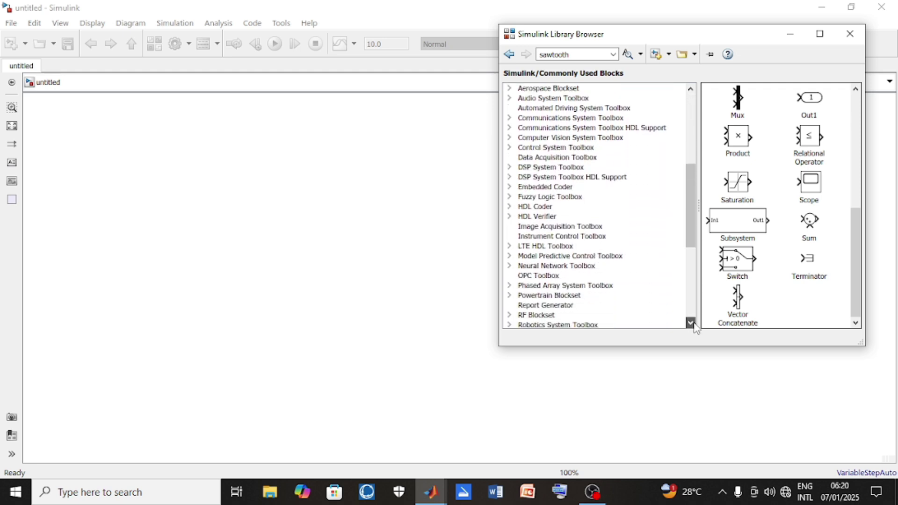
pyautogui.scroll(-6, 690, 322)
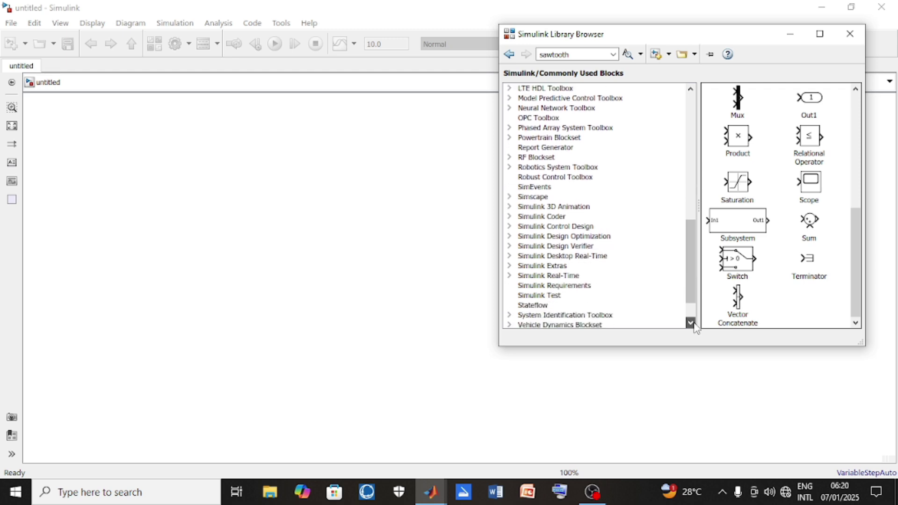
pyautogui.click(573, 160)
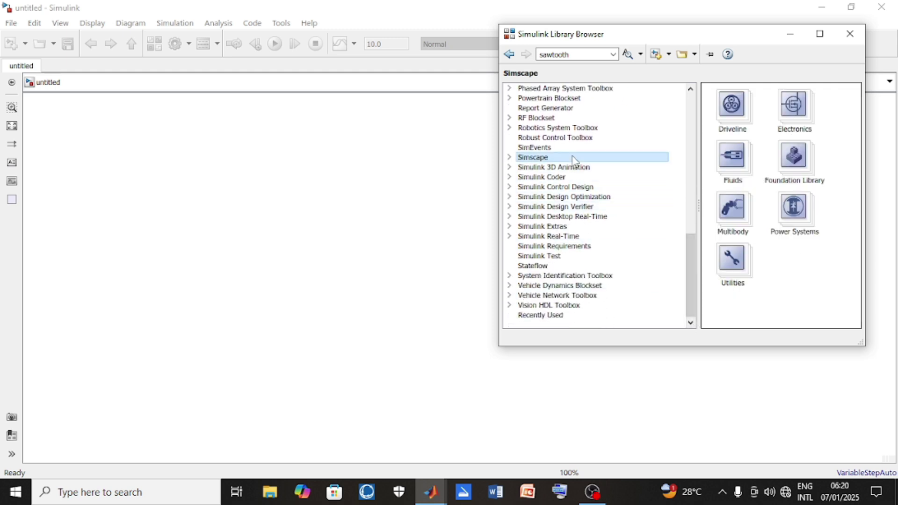
pyautogui.click(509, 158)
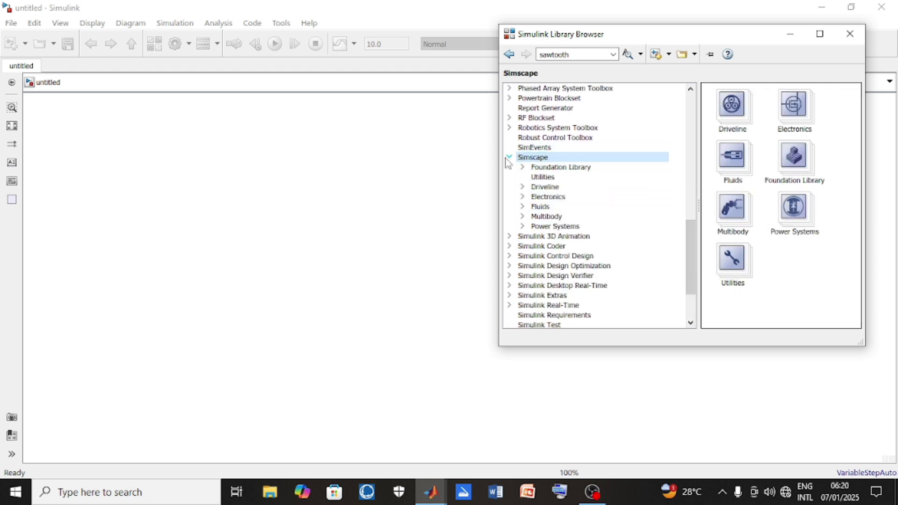
pyautogui.click(523, 226)
pyautogui.click(536, 246)
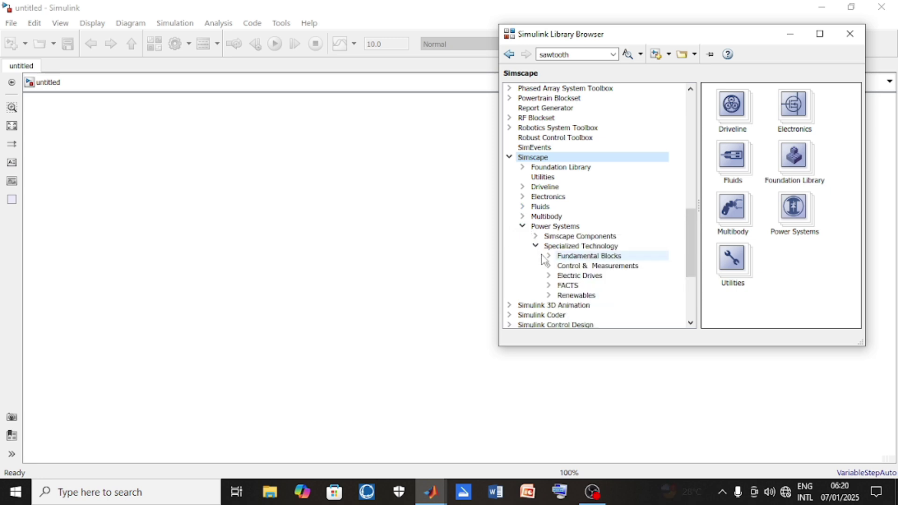
pyautogui.click(543, 257)
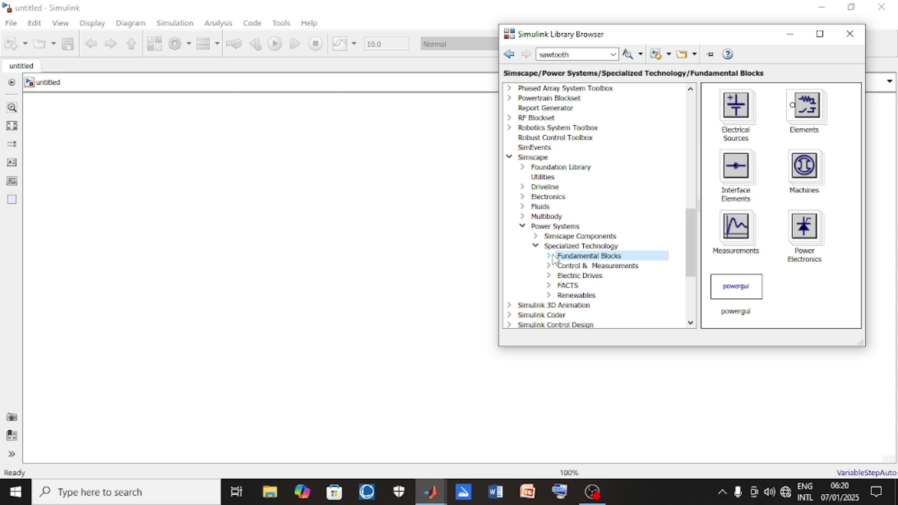
# Add the powergui block from Fundamental Blocks to the untitled model
pyautogui.click(735, 292)
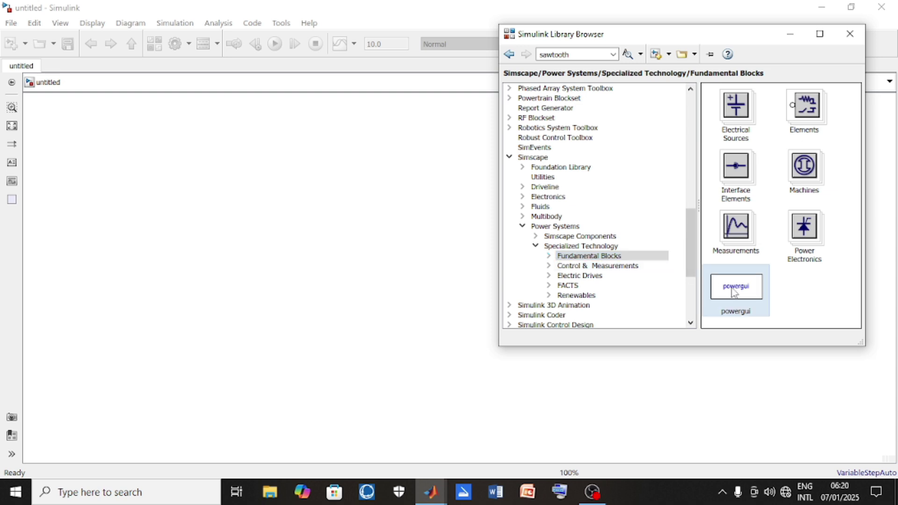
pyautogui.rightClick(734, 292)
pyautogui.click(762, 300)
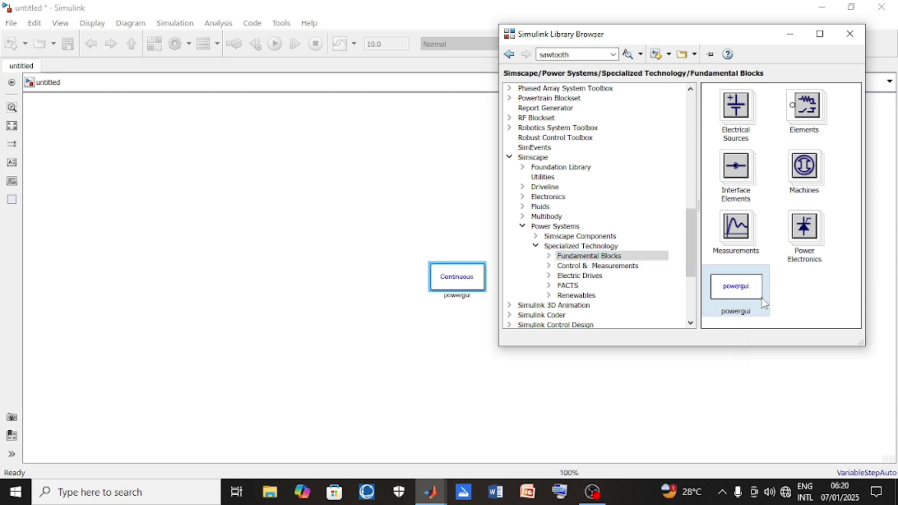
# Add a DC Voltage Source block from the Electrical Sources library to the model
pyautogui.click(549, 256)
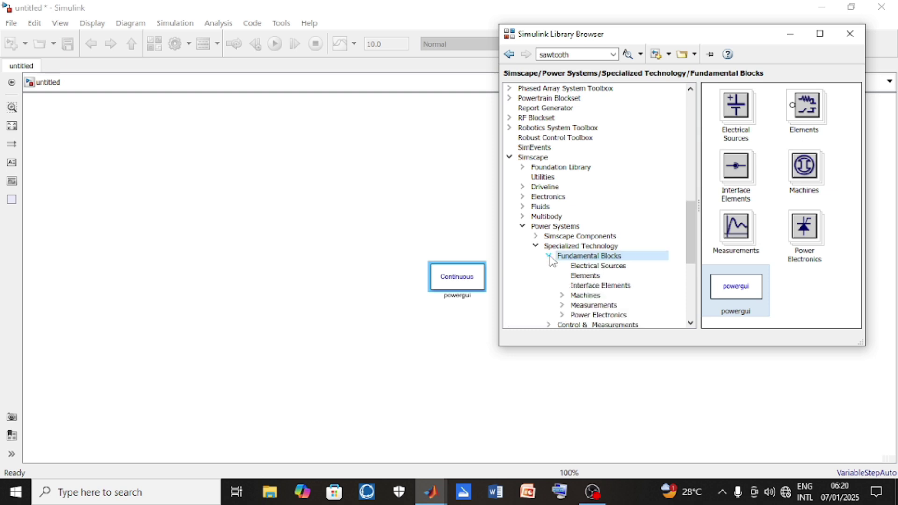
pyautogui.click(576, 268)
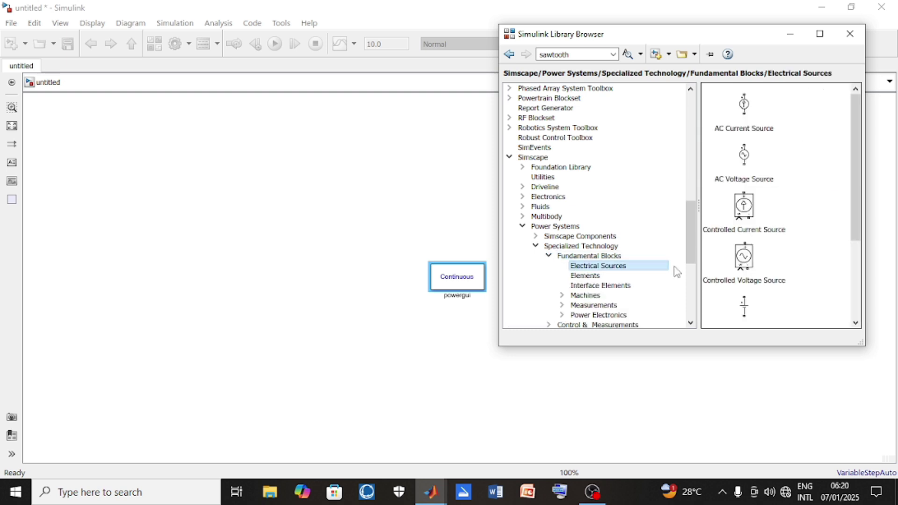
pyautogui.click(856, 323)
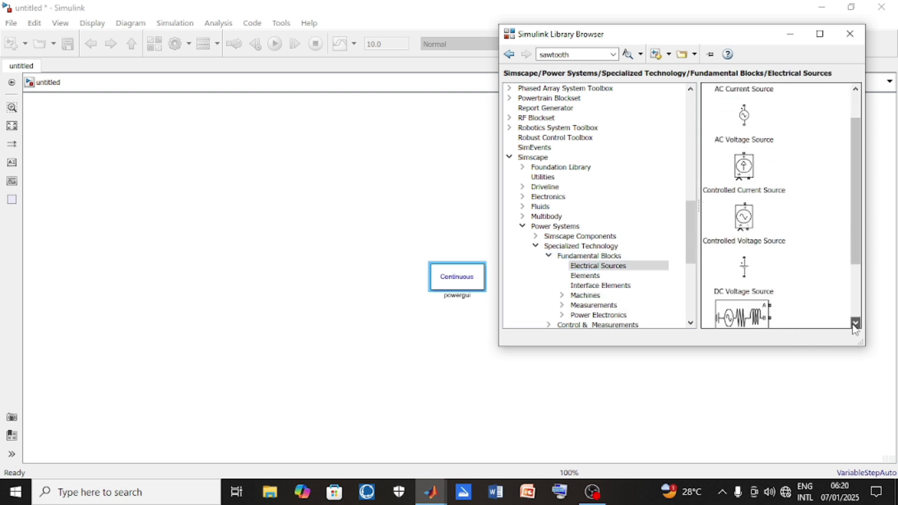
pyautogui.click(745, 270)
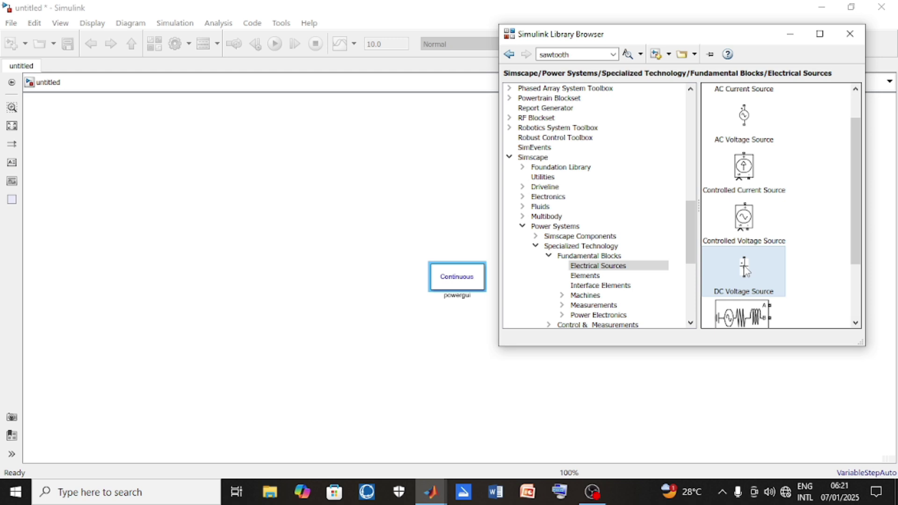
pyautogui.rightClick(745, 270)
pyautogui.click(758, 273)
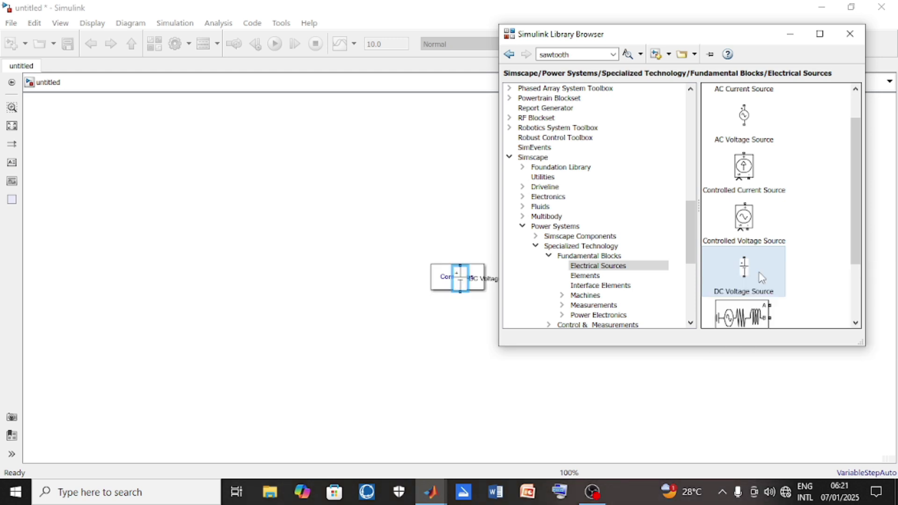
# Add a Series RLC Branch block from the Elements library to the model
pyautogui.click(604, 277)
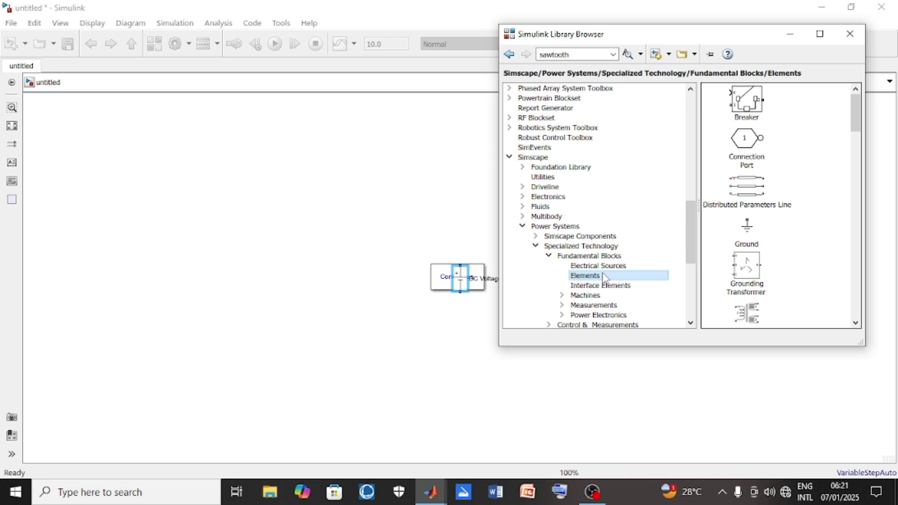
pyautogui.click(855, 323)
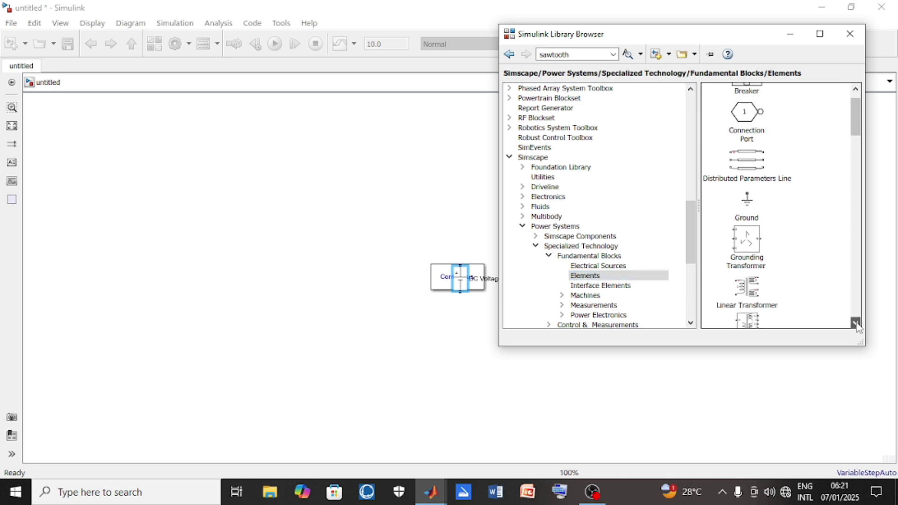
pyautogui.click(856, 323)
pyautogui.click(856, 322)
pyautogui.click(855, 323)
pyautogui.click(855, 323)
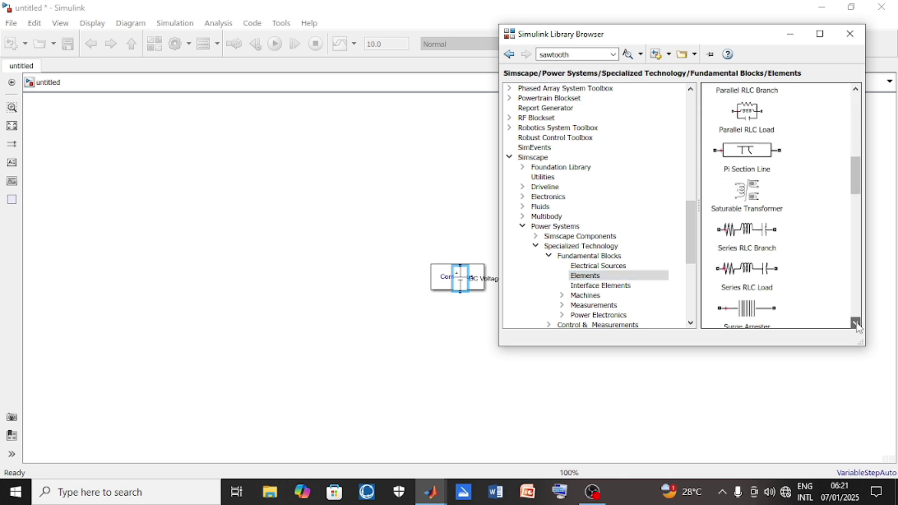
pyautogui.click(855, 323)
pyautogui.click(740, 223)
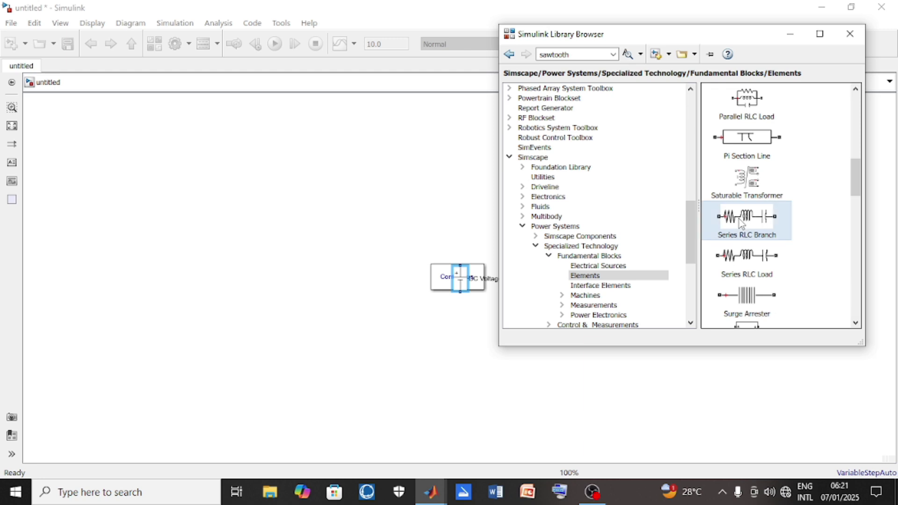
pyautogui.rightClick(741, 224)
pyautogui.click(732, 227)
# Add a Current Measurement block from the Fundamental Blocks Measurements library to the model
pyautogui.click(603, 306)
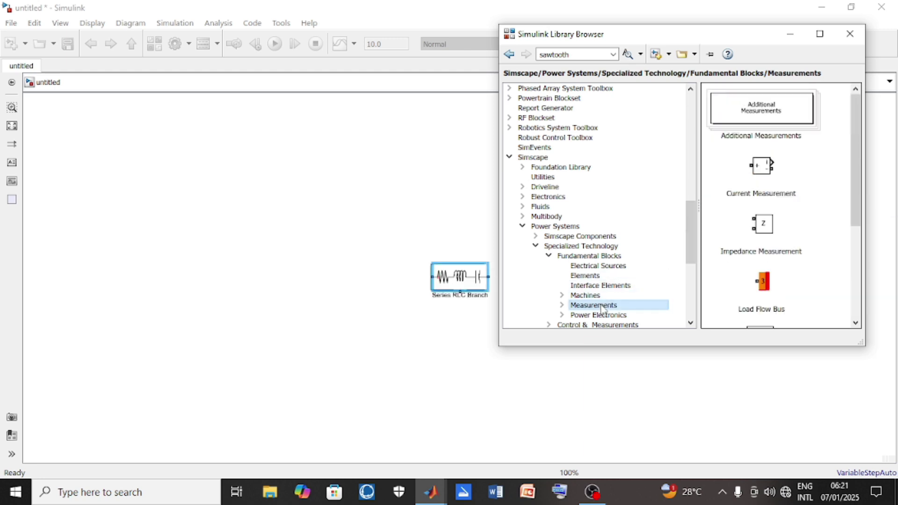
pyautogui.click(759, 169)
pyautogui.rightClick(759, 170)
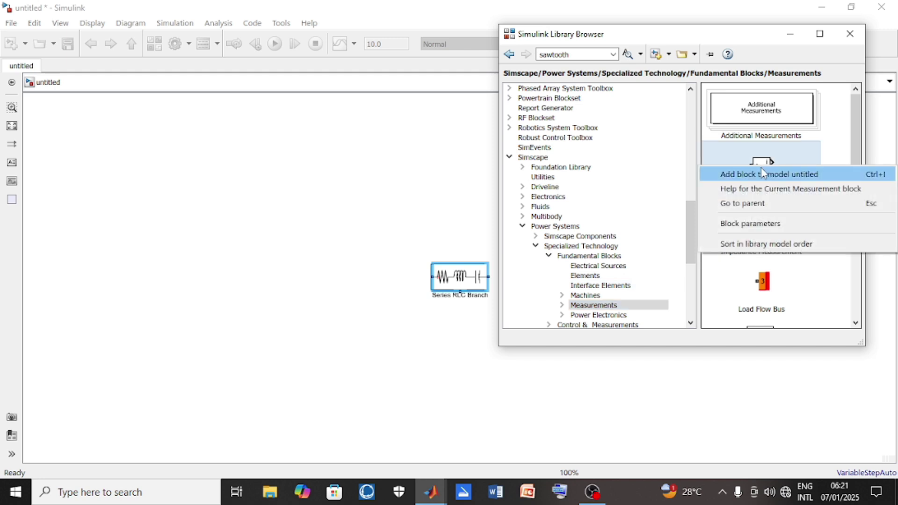
pyautogui.click(764, 174)
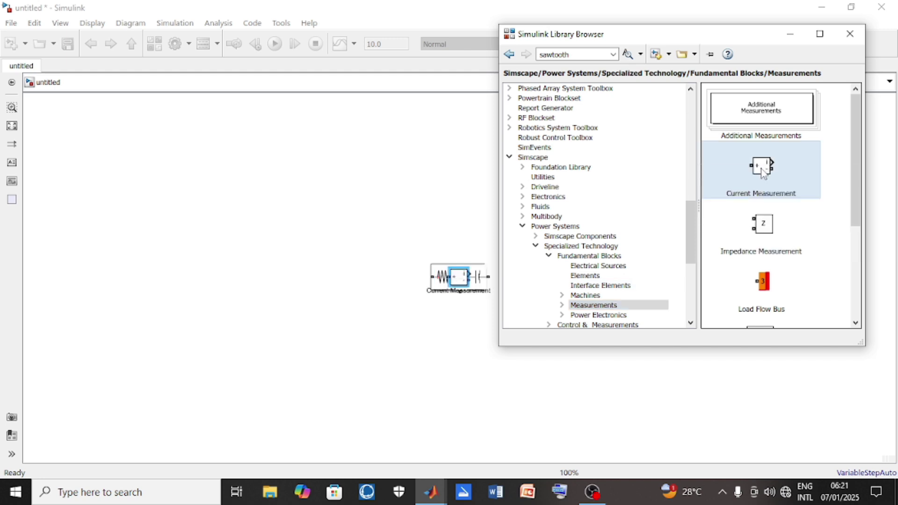
# Add a Voltage Measurement block from the same Measurements library to the model
pyautogui.click(859, 322)
pyautogui.click(859, 323)
pyautogui.click(856, 323)
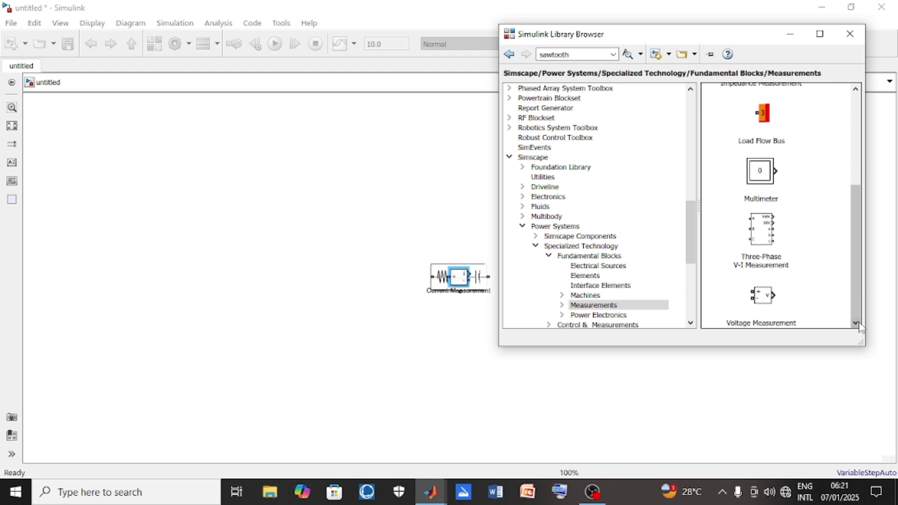
pyautogui.click(762, 295)
pyautogui.rightClick(762, 294)
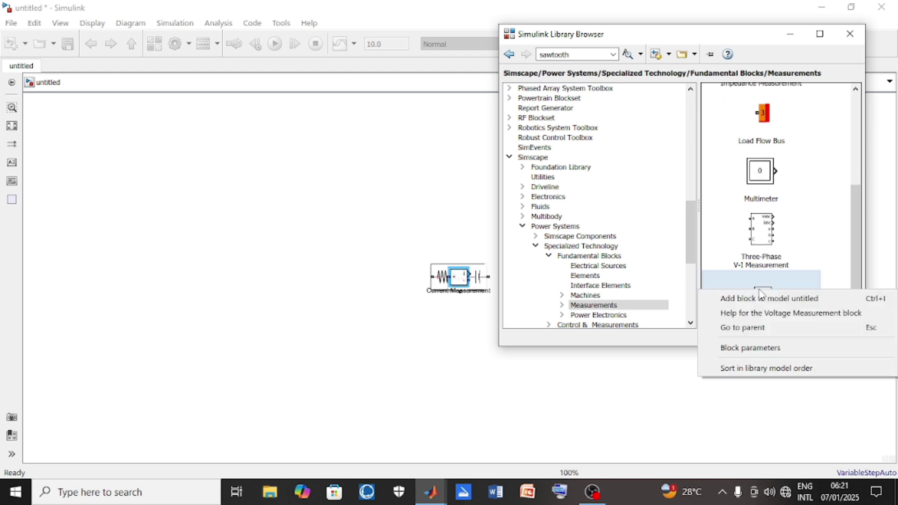
pyautogui.click(762, 299)
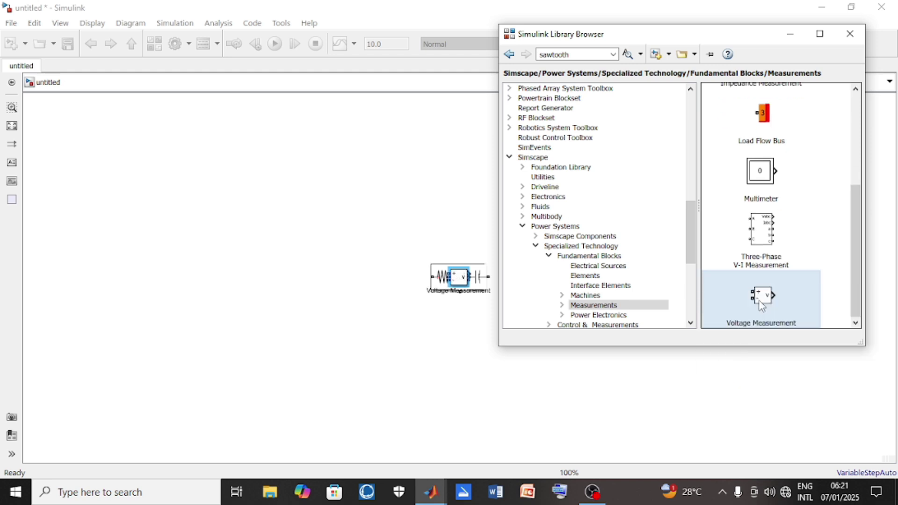
# Add a Diode block from the Power Electronics library to the model
pyautogui.click(626, 315)
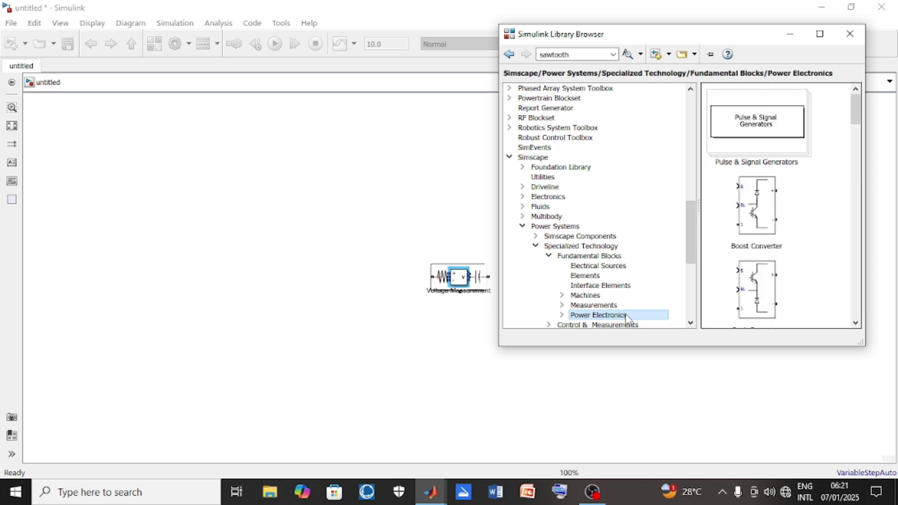
pyautogui.click(855, 323)
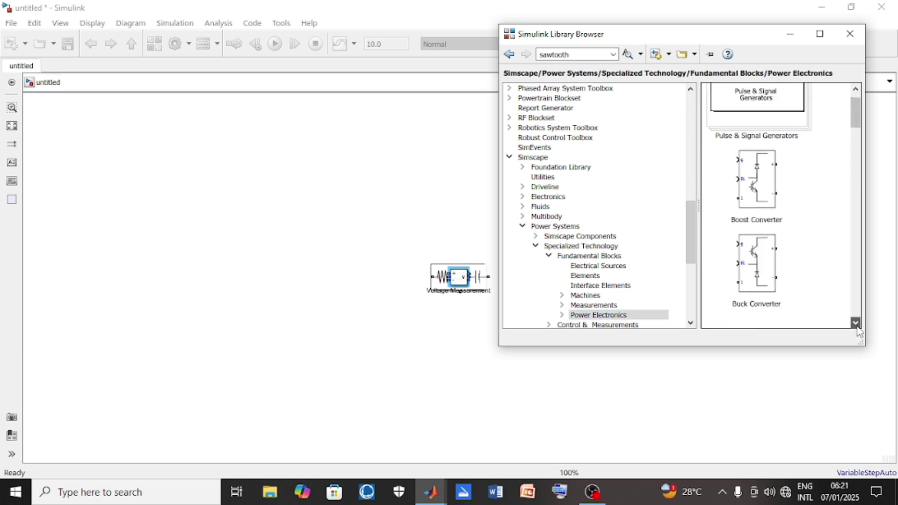
pyautogui.click(857, 326)
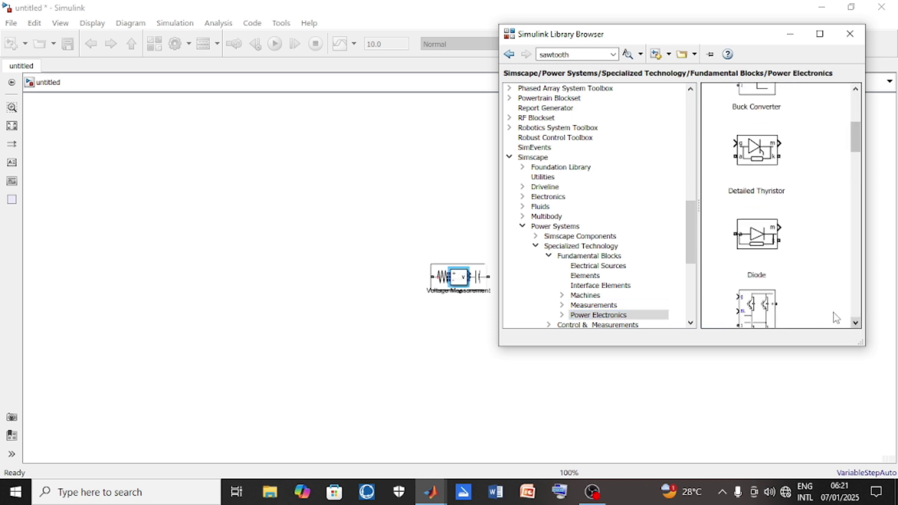
pyautogui.click(748, 237)
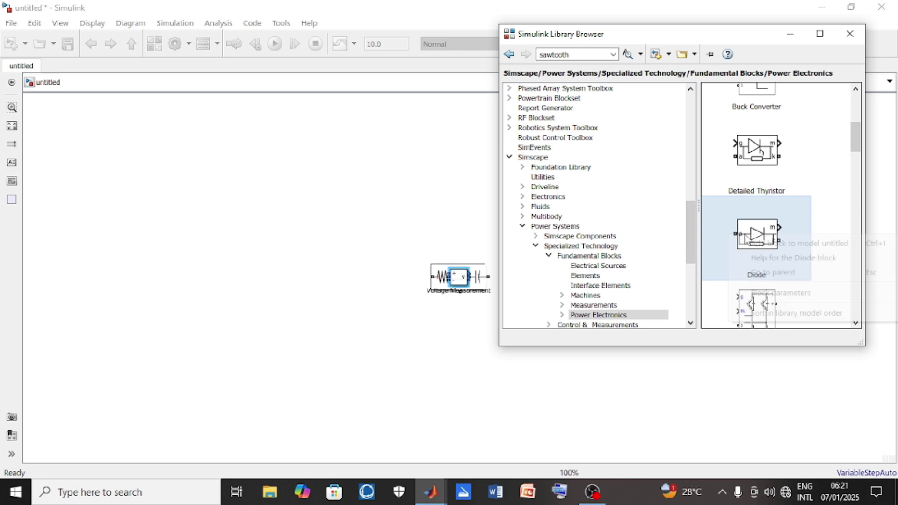
pyautogui.rightClick(748, 236)
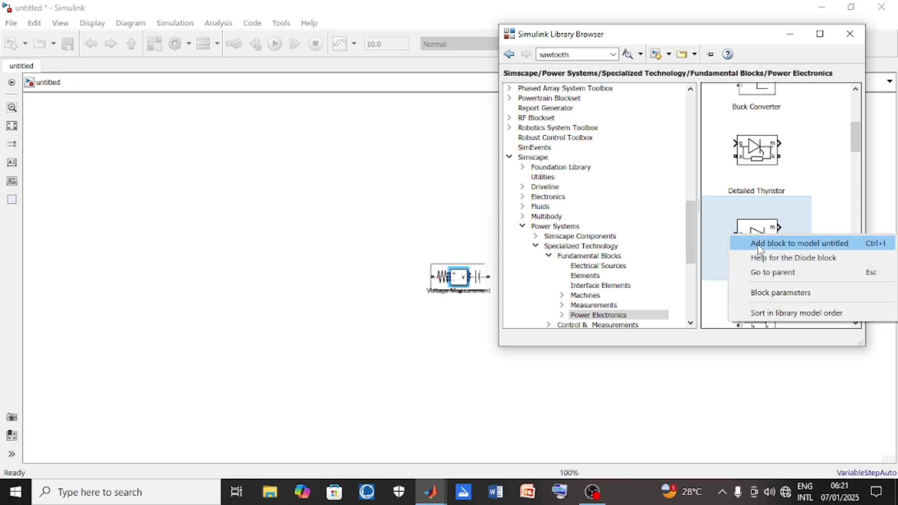
pyautogui.click(760, 244)
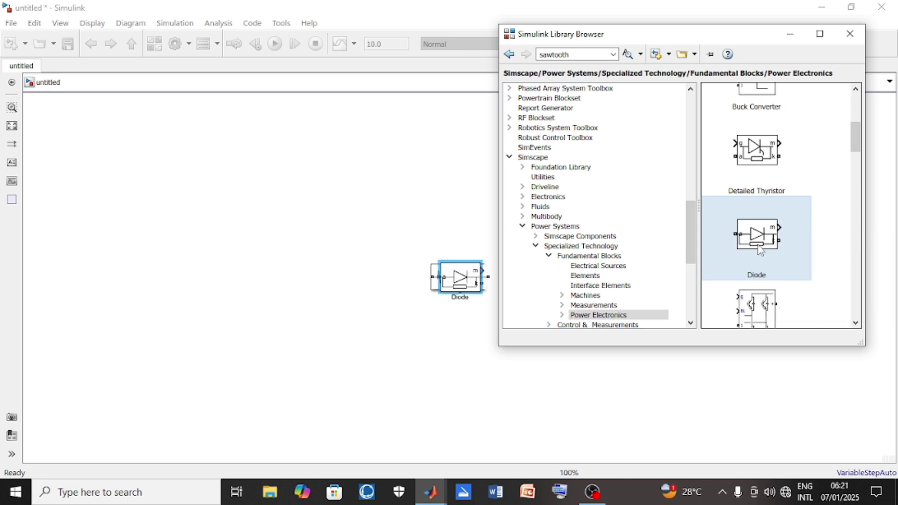
# Add a Mosfet block from the Power Electronics library to the model
pyautogui.click(856, 323)
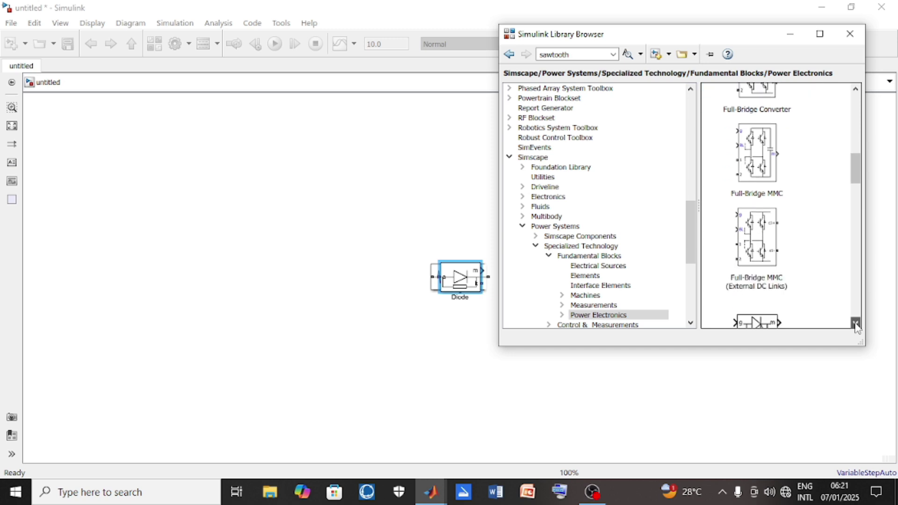
pyautogui.moveTo(856, 322); pyautogui.dragTo(856, 323)
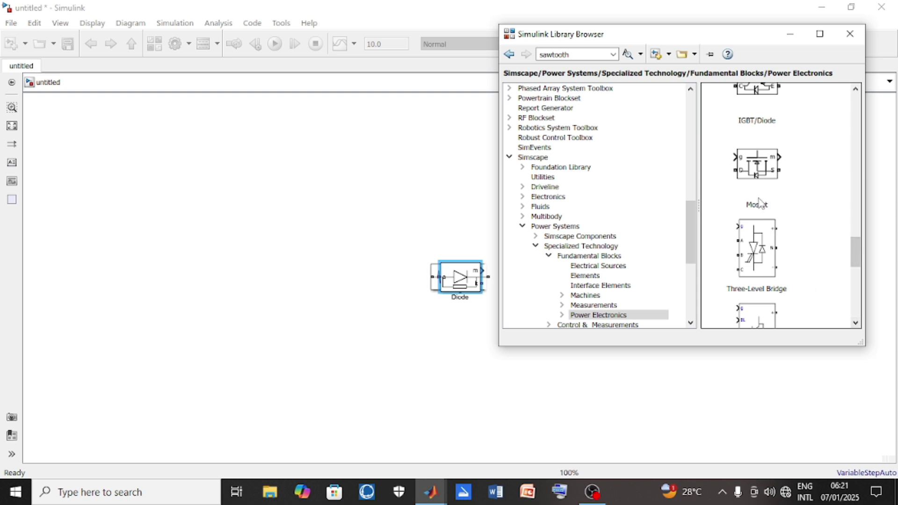
pyautogui.click(754, 177)
pyautogui.rightClick(755, 176)
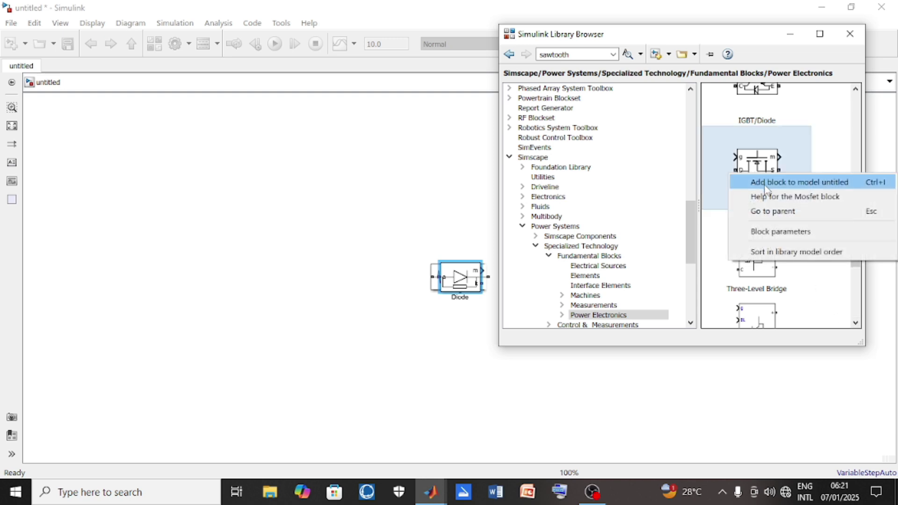
pyautogui.click(765, 184)
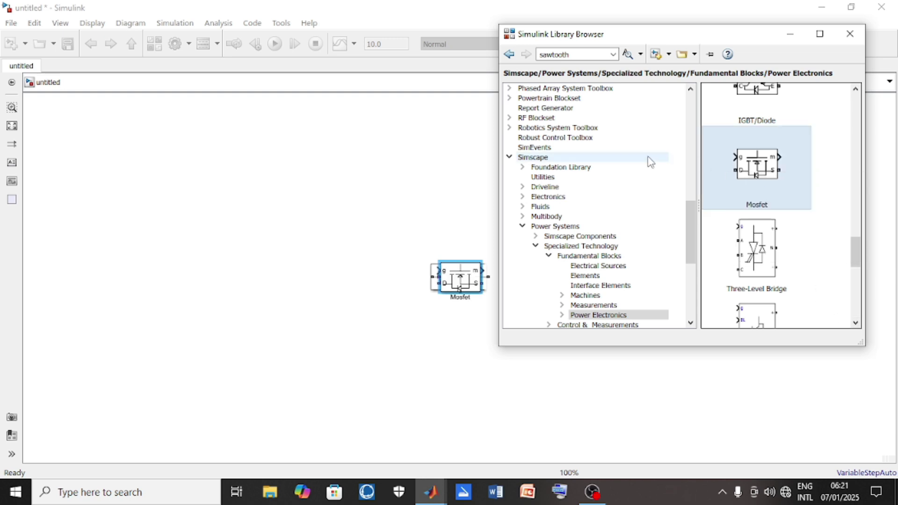
# Collapse the Simscape library tree and add a Pulse Generator block from the Simulink Sources library to the model
pyautogui.click(550, 256)
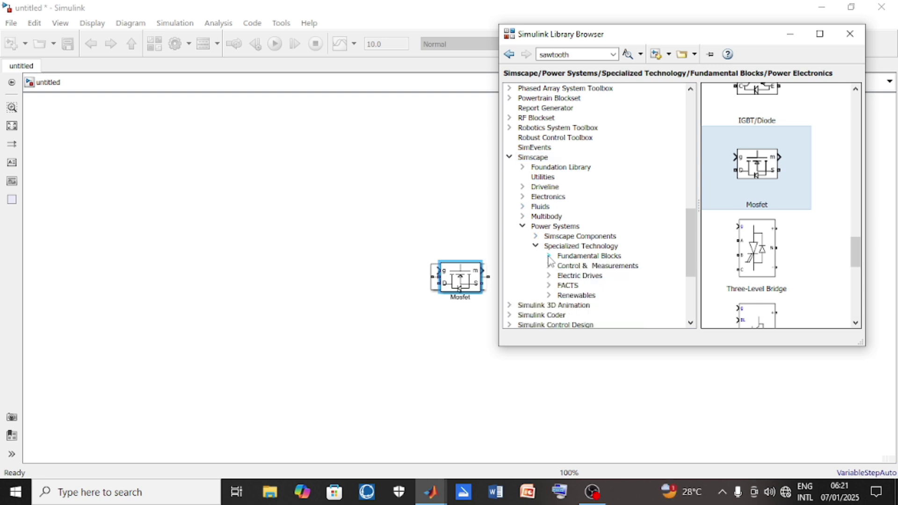
pyautogui.click(534, 247)
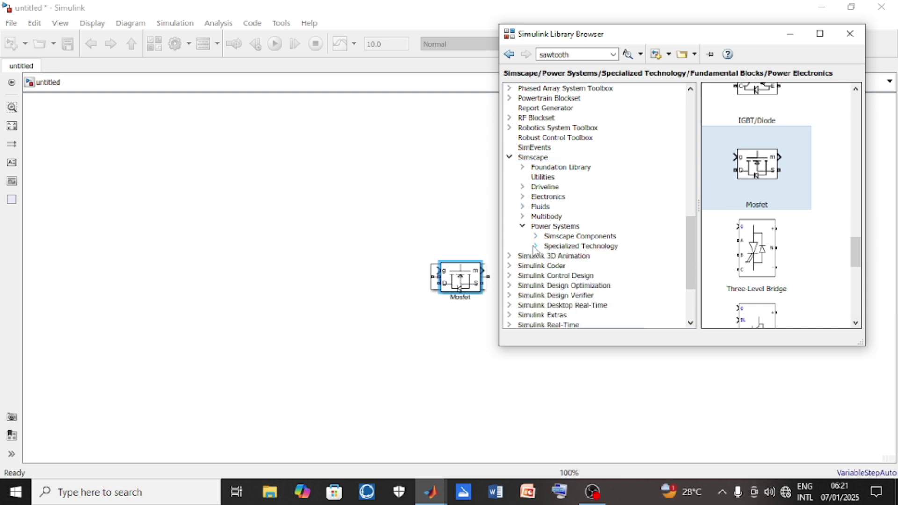
pyautogui.click(523, 226)
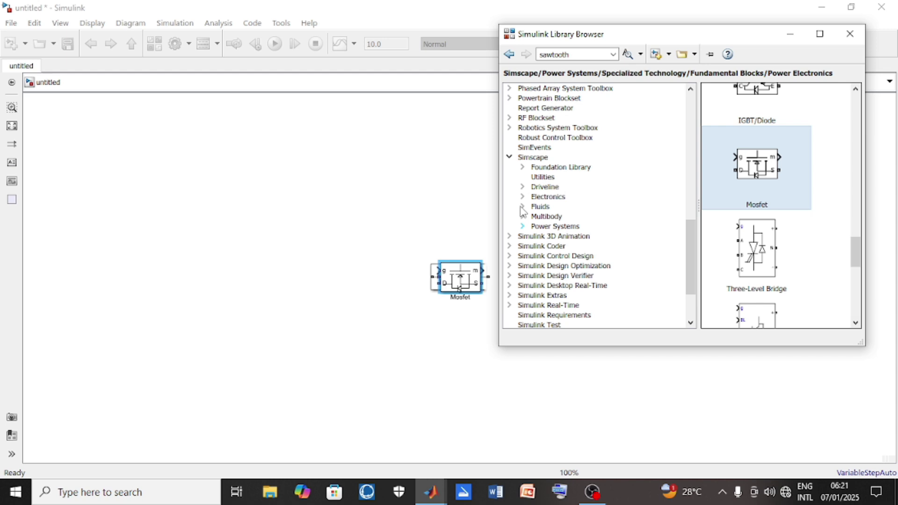
pyautogui.click(509, 158)
pyautogui.click(691, 91)
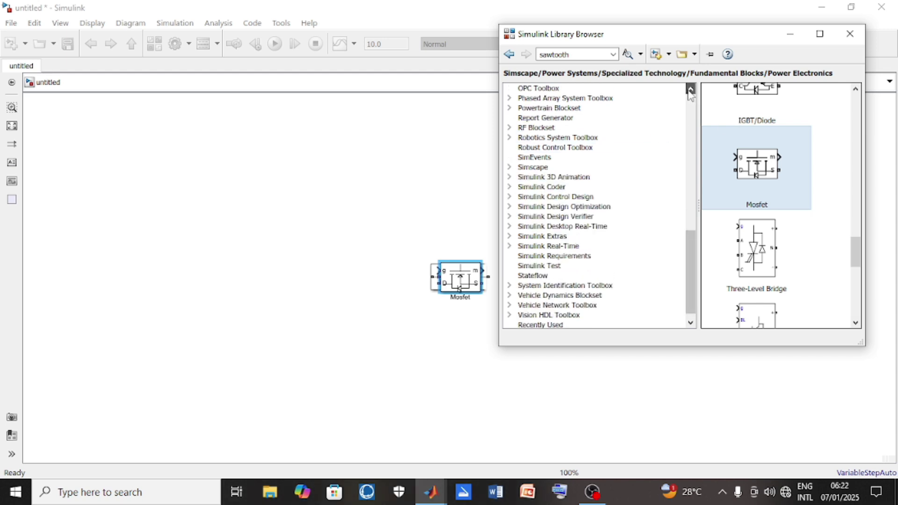
pyautogui.moveTo(691, 91); pyautogui.dragTo(690, 91)
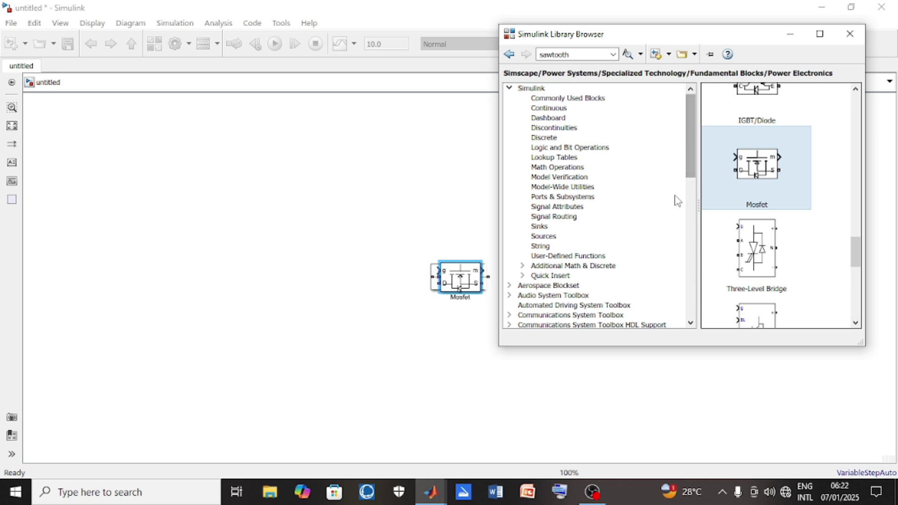
pyautogui.click(578, 240)
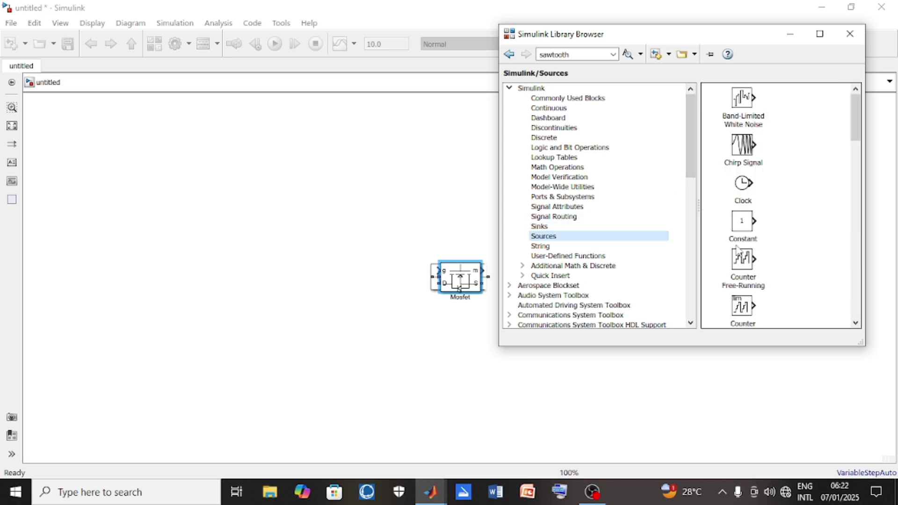
pyautogui.moveTo(856, 323); pyautogui.dragTo(862, 331)
pyautogui.click(744, 205)
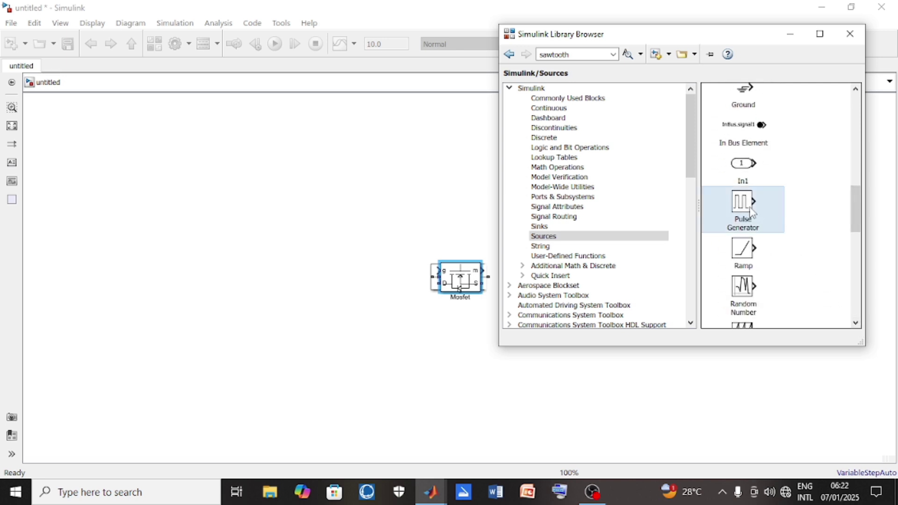
pyautogui.rightClick(751, 211)
pyautogui.click(756, 216)
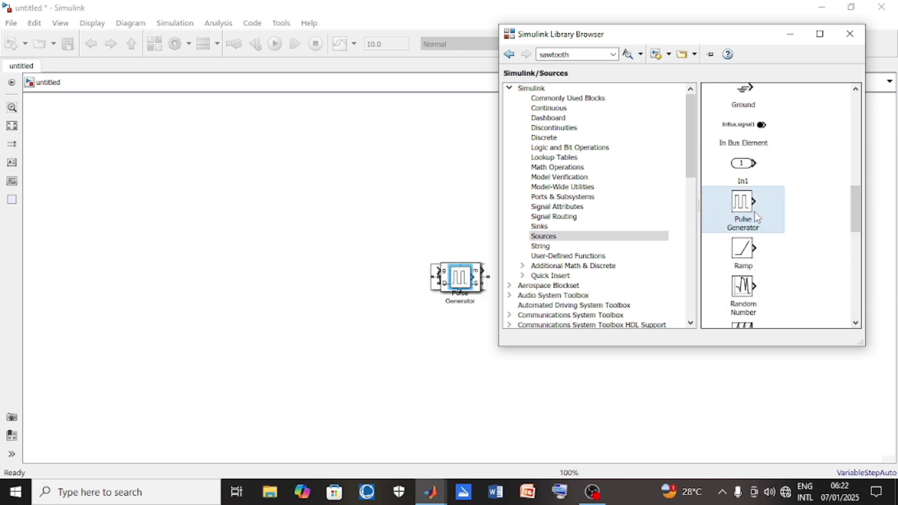
# Add a Goto block from the Simulink Signal Routing library to the model
pyautogui.click(581, 218)
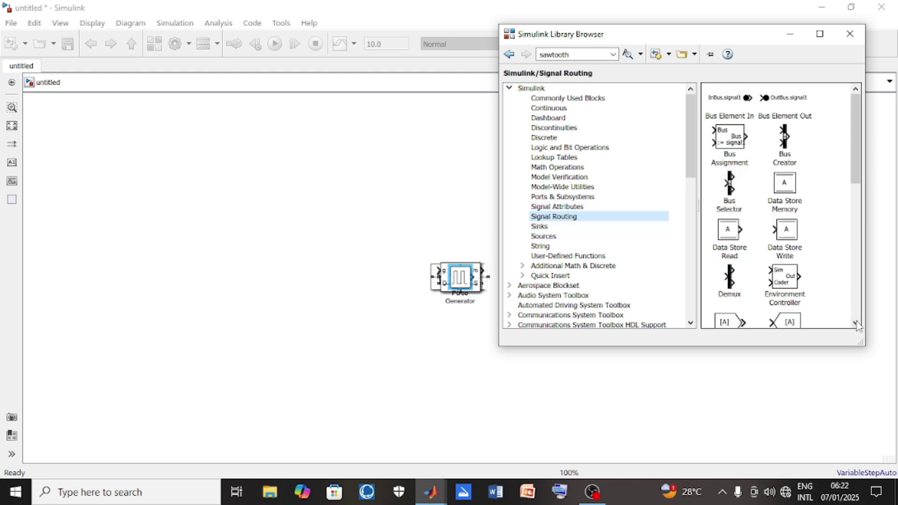
pyautogui.scroll(-4, 858, 326)
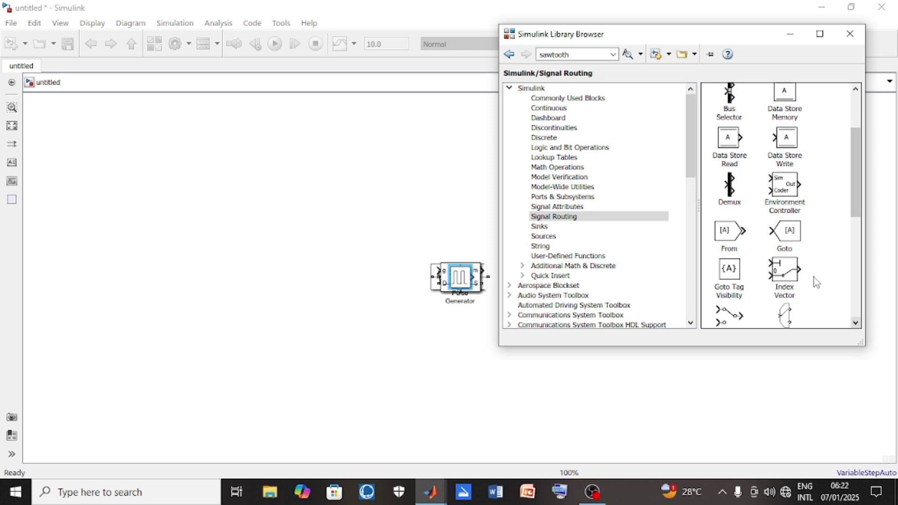
pyautogui.click(779, 242)
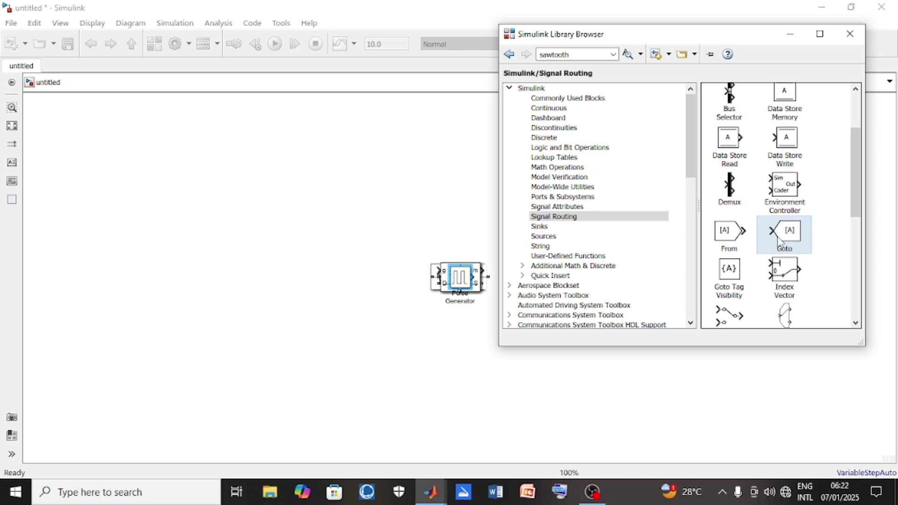
pyautogui.rightClick(779, 243)
pyautogui.click(786, 247)
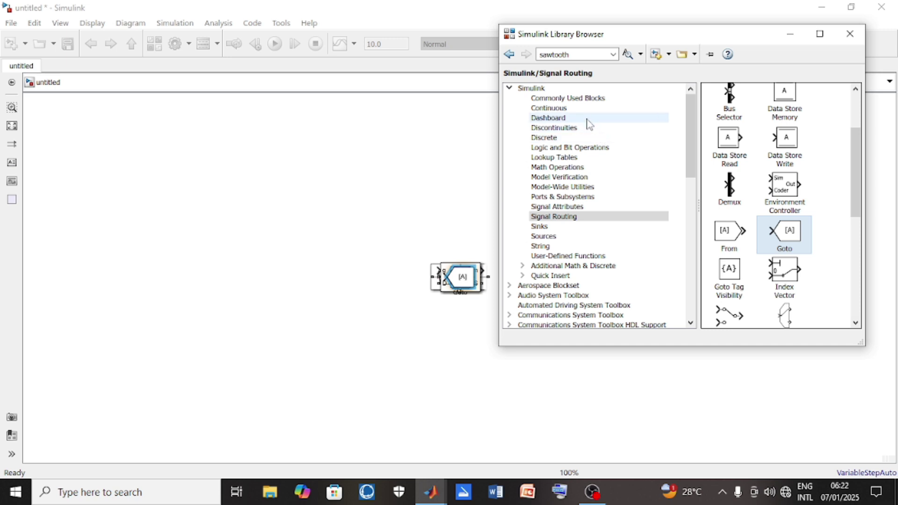
# Add a Scope block from the Commonly Used Blocks library to the model and close the Library Browser
pyautogui.click(572, 99)
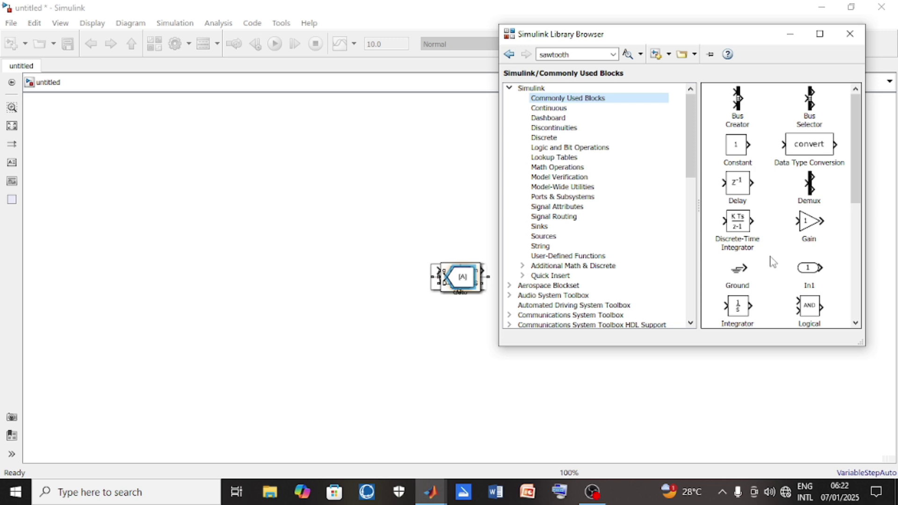
pyautogui.click(856, 323)
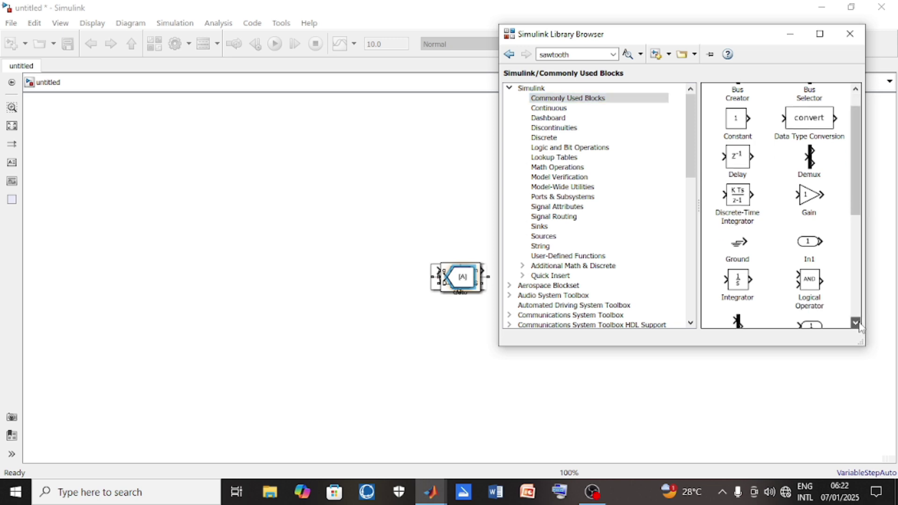
pyautogui.click(856, 322)
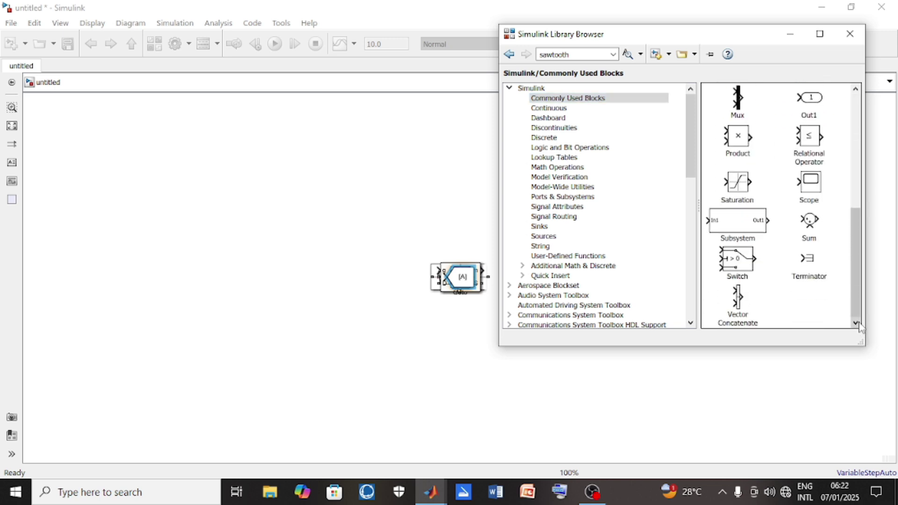
pyautogui.click(815, 196)
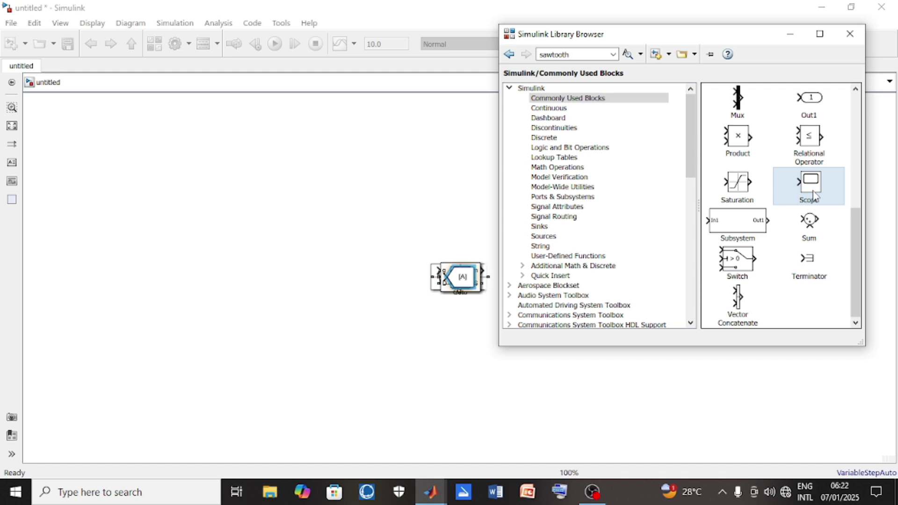
pyautogui.rightClick(814, 196)
pyautogui.click(815, 200)
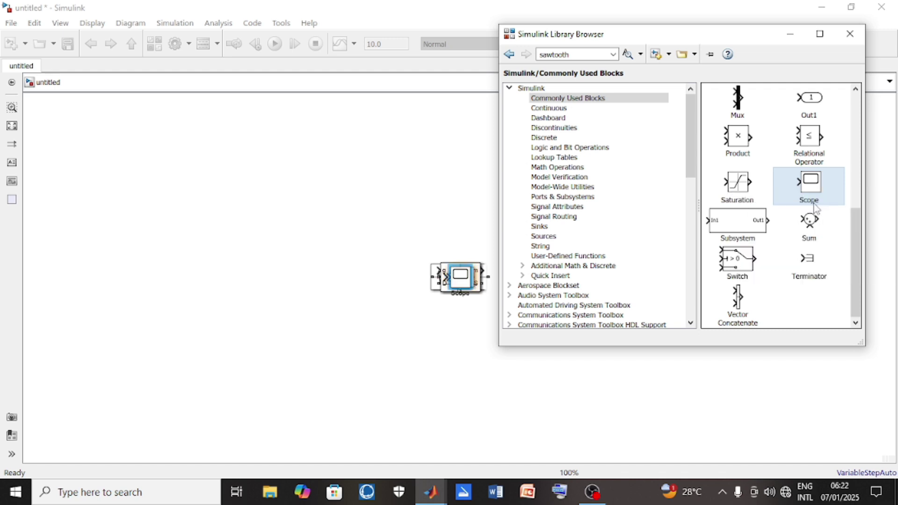
pyautogui.click(850, 33)
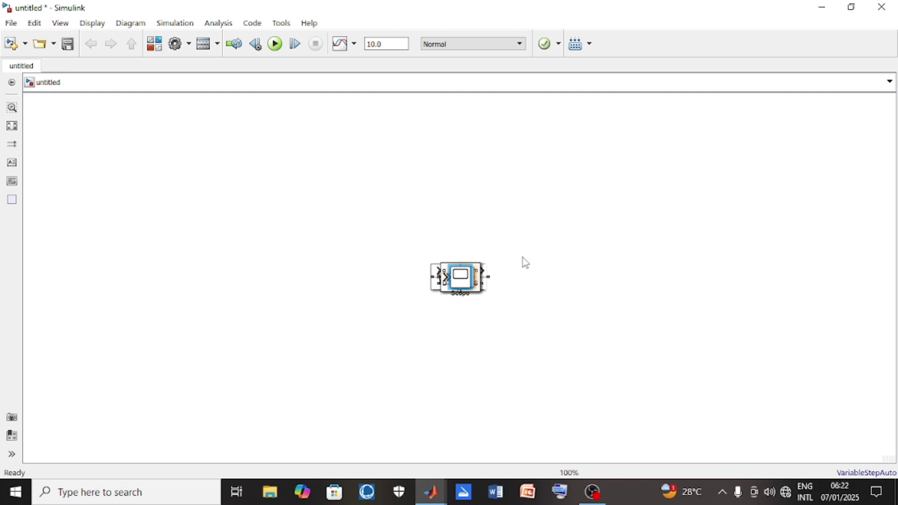
# Spread the stacked blocks apart across the canvas so each is accessible, placing powergui in the lower-left area of the model
pyautogui.moveTo(461, 275); pyautogui.dragTo(671, 255)
pyautogui.moveTo(472, 279); pyautogui.dragTo(726, 321)
pyautogui.moveTo(460, 281); pyautogui.dragTo(632, 162)
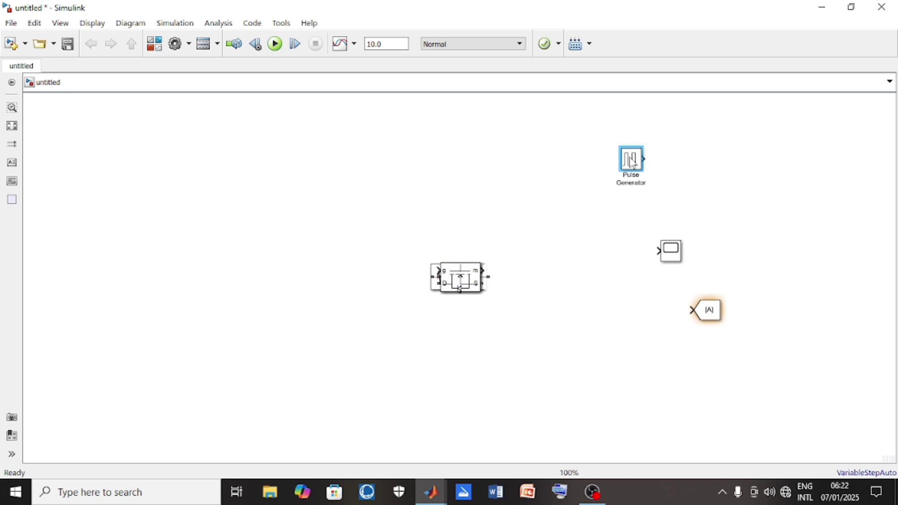
pyautogui.moveTo(461, 281); pyautogui.dragTo(568, 359)
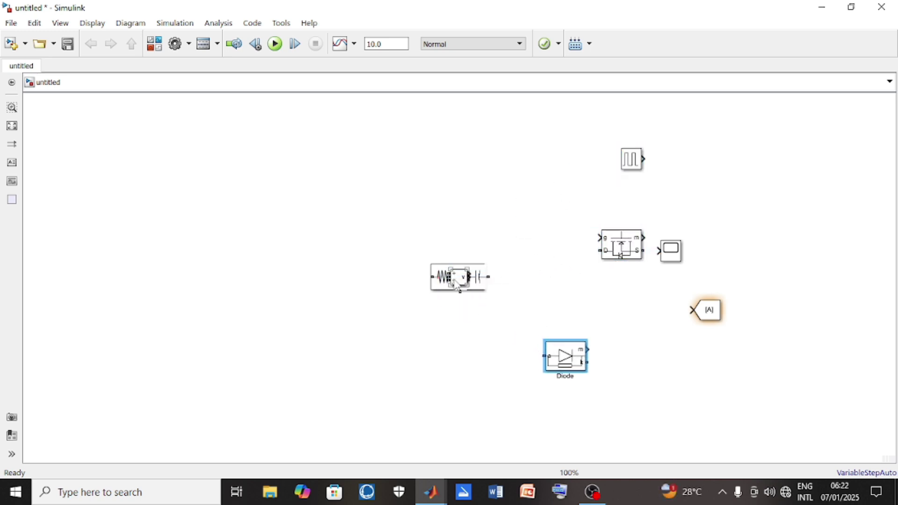
pyautogui.moveTo(461, 279); pyautogui.dragTo(572, 167)
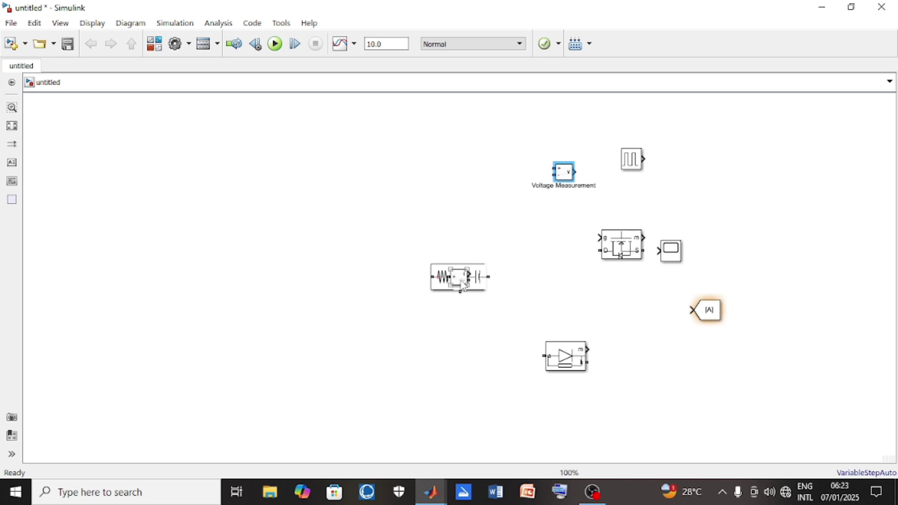
pyautogui.moveTo(462, 284); pyautogui.dragTo(624, 314)
pyautogui.moveTo(468, 289); pyautogui.dragTo(513, 424)
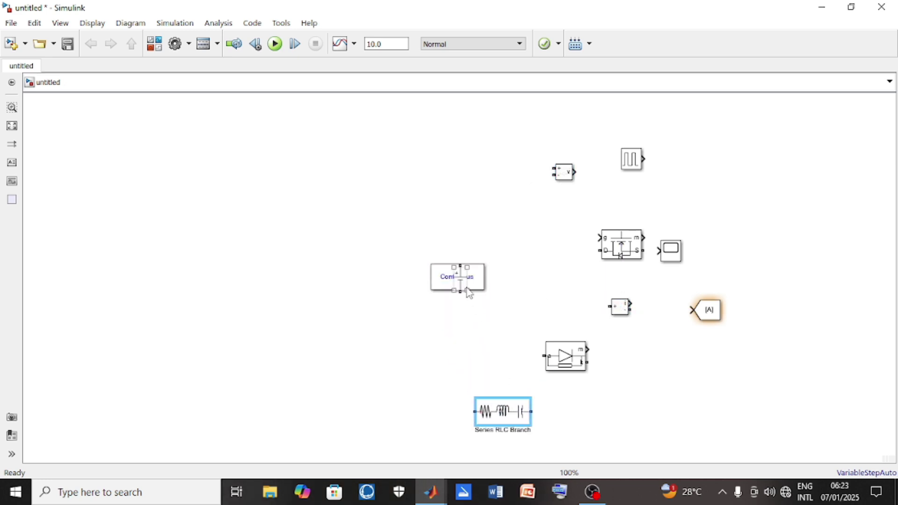
pyautogui.moveTo(468, 293); pyautogui.dragTo(414, 395)
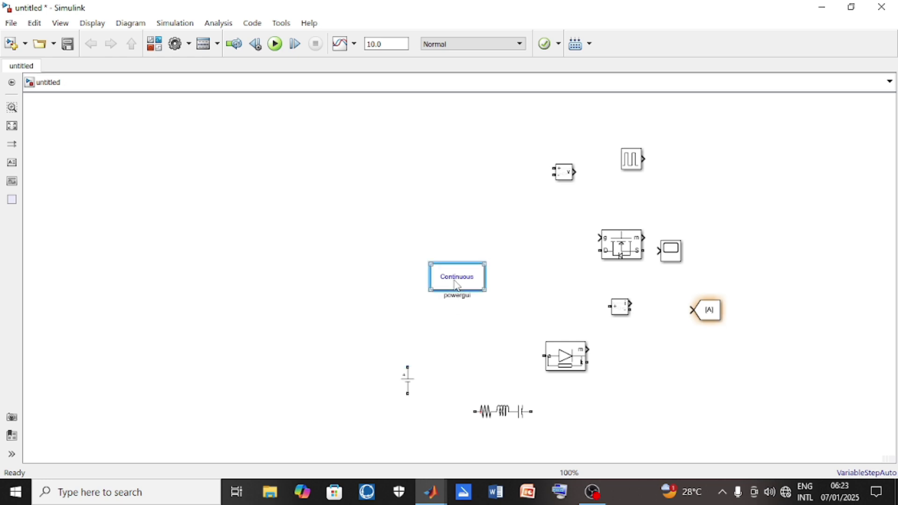
pyautogui.moveTo(455, 286); pyautogui.dragTo(132, 411)
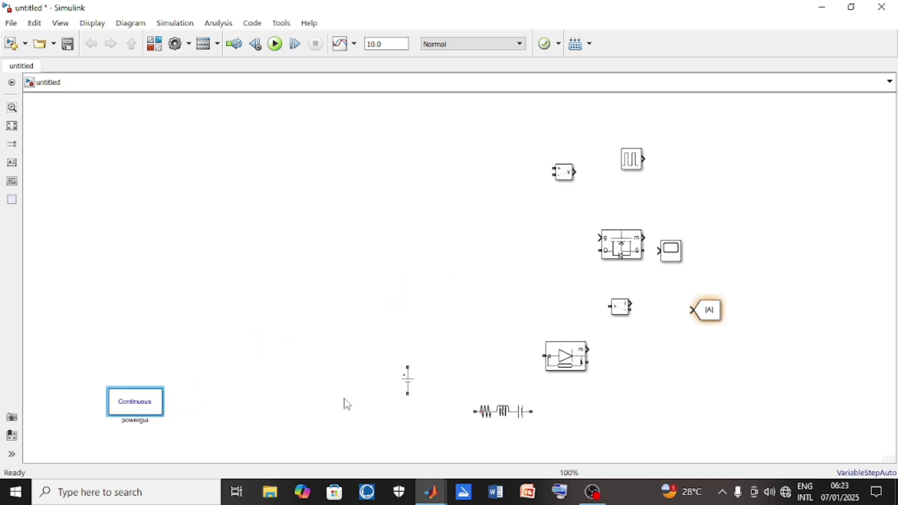
# Place the DC Voltage Source above the powergui block and set its amplitude to 230 V
pyautogui.moveTo(408, 384); pyautogui.dragTo(122, 265)
pyautogui.doubleClick(122, 265)
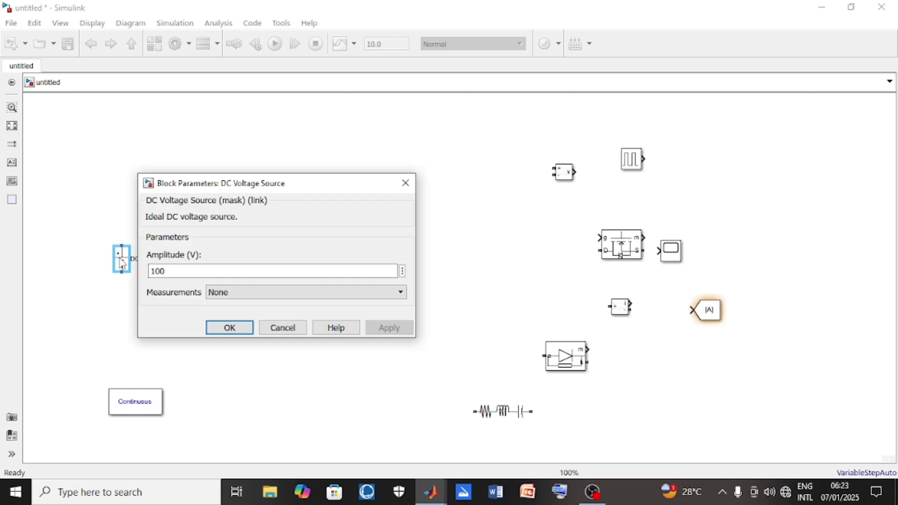
pyautogui.doubleClick(178, 272)
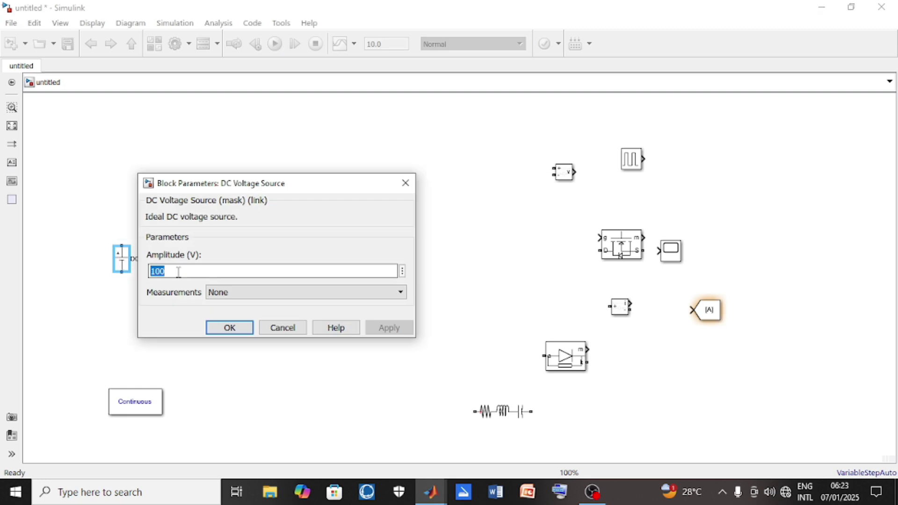
pyautogui.write('230')
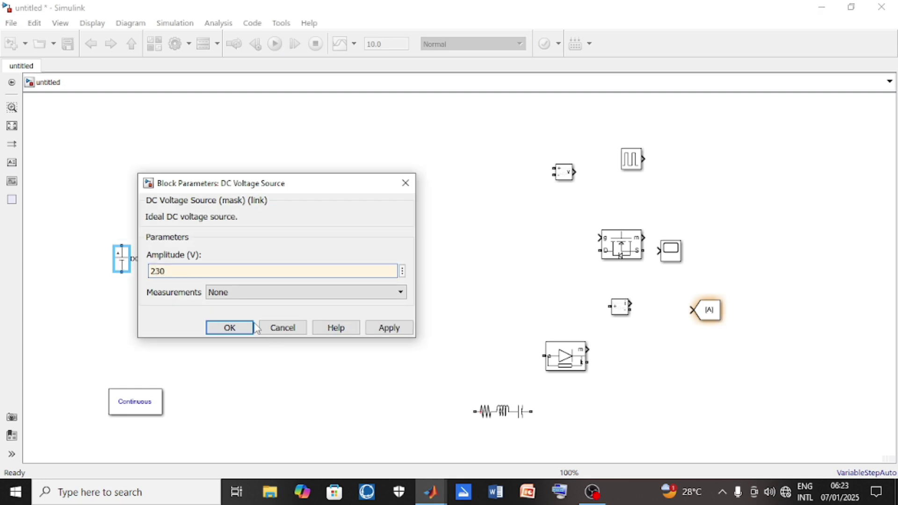
pyautogui.click(393, 328)
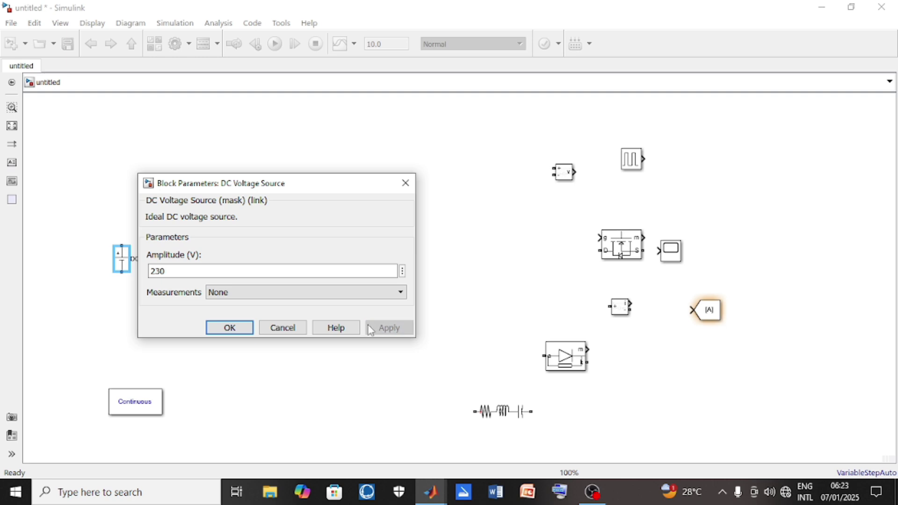
pyautogui.click(249, 328)
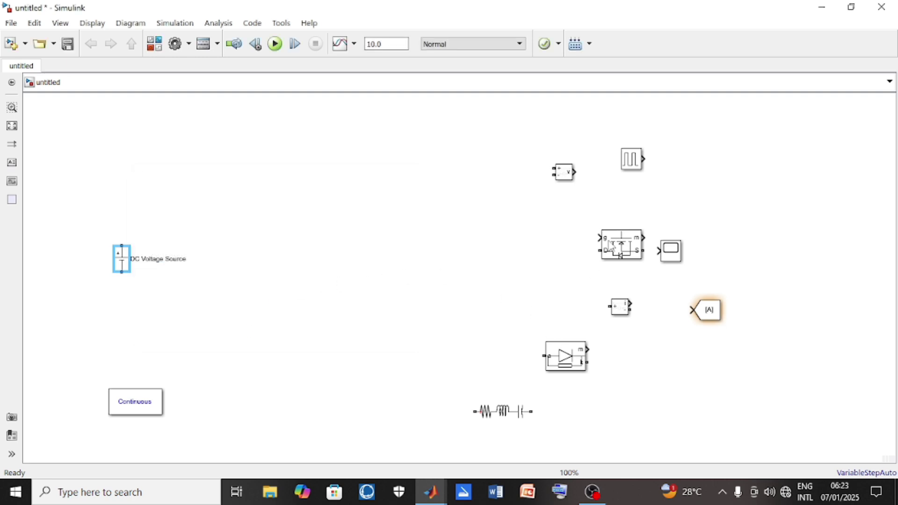
# Place the Mosfet block above and to the right of the DC source and disable its measurement port
pyautogui.moveTo(620, 243); pyautogui.dragTo(291, 186)
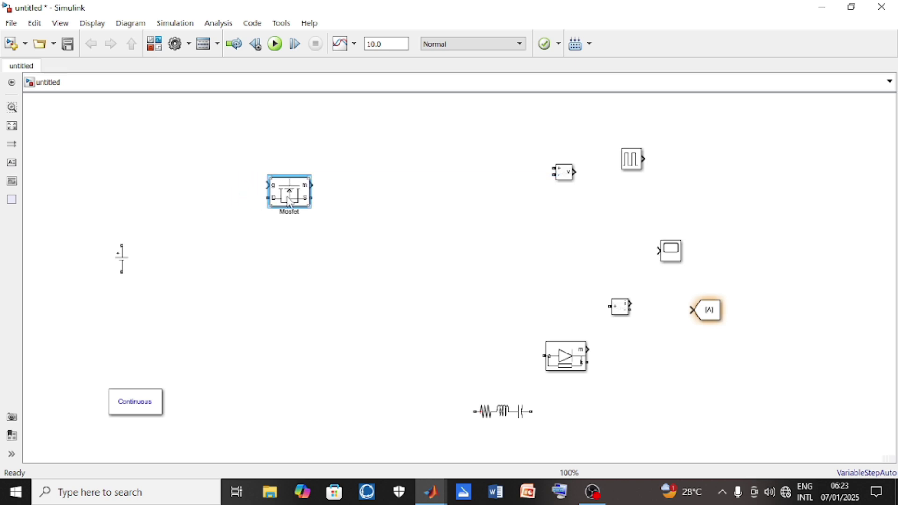
pyautogui.doubleClick(289, 202)
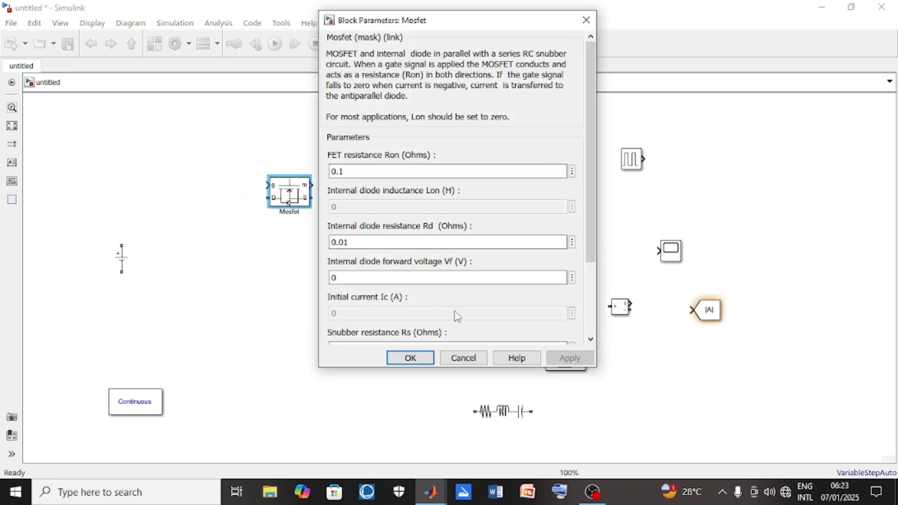
pyautogui.moveTo(590, 253); pyautogui.dragTo(601, 325)
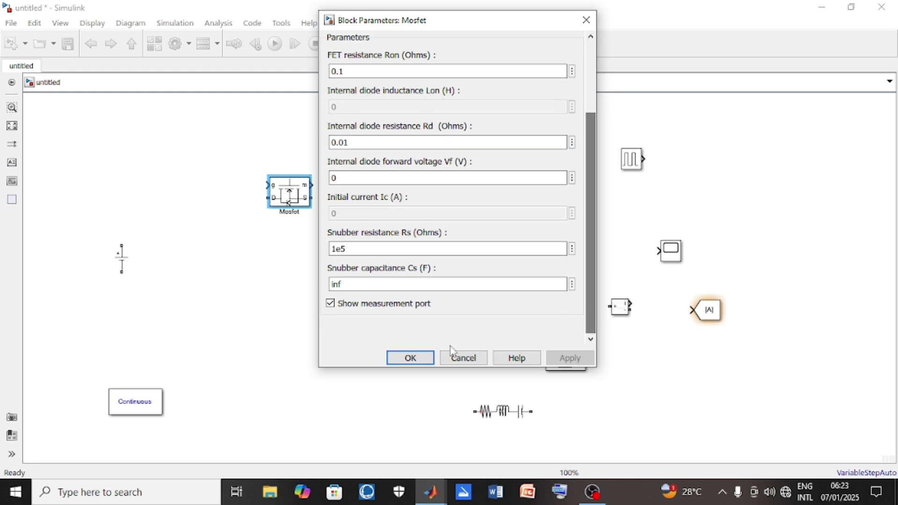
pyautogui.click(330, 303)
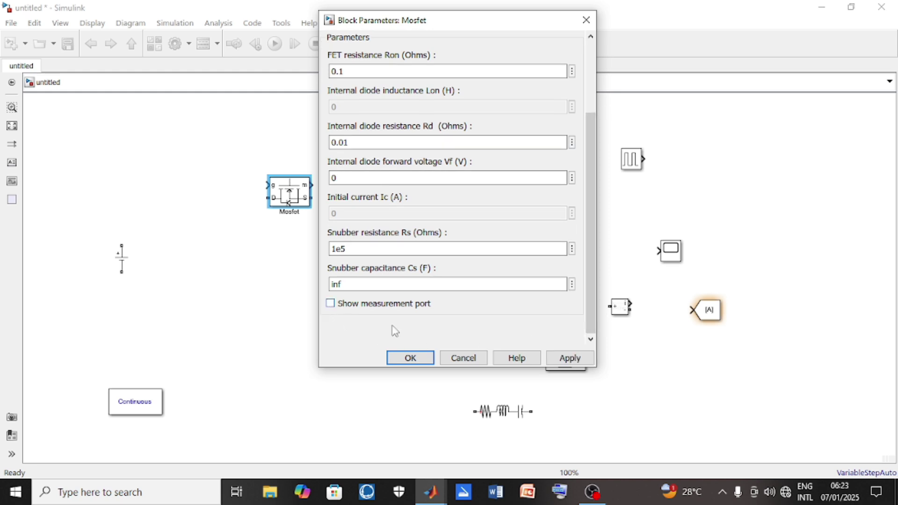
pyautogui.click(569, 358)
pyautogui.click(413, 361)
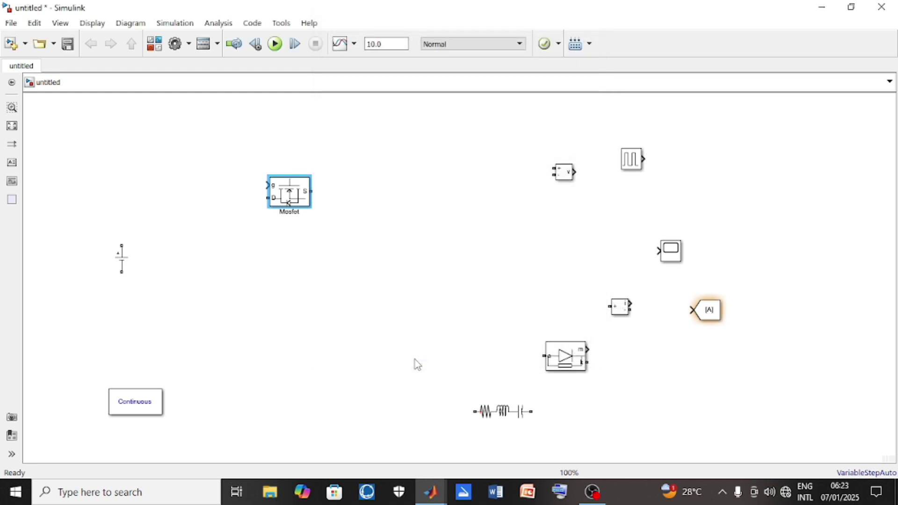
# Place the Current Measurement block between the DC source's positive terminal and the Mosfet, and wire its output to the Mosfet drain
pyautogui.moveTo(620, 304)
pyautogui.mouseDown()
pyautogui.moveTo(340, 214)
pyautogui.moveTo(215, 196)
pyautogui.moveTo(158, 194)
pyautogui.moveTo(123, 216)
pyautogui.moveTo(119, 240)
pyautogui.mouseUp()
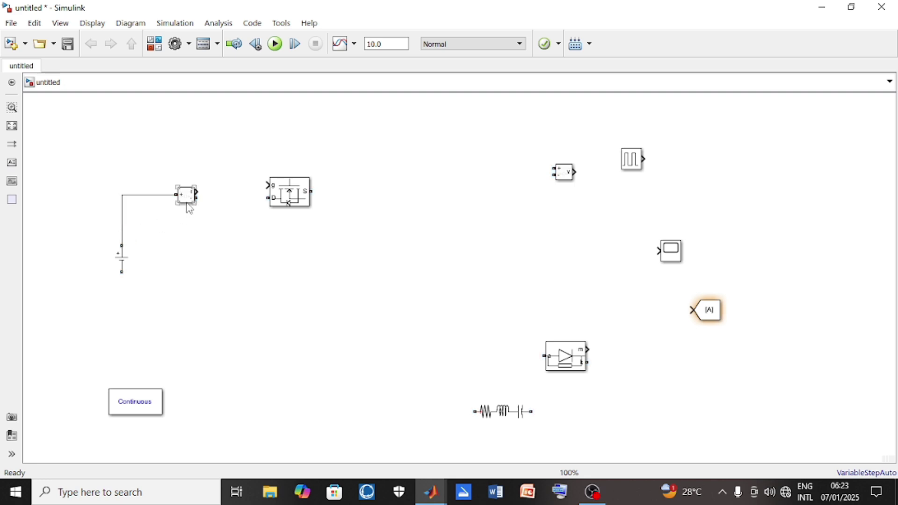
pyautogui.moveTo(196, 197); pyautogui.dragTo(268, 198)
# Move the Diode block below and to the right of the Mosfet and rotate it so it points upward
pyautogui.moveTo(575, 362); pyautogui.dragTo(436, 297)
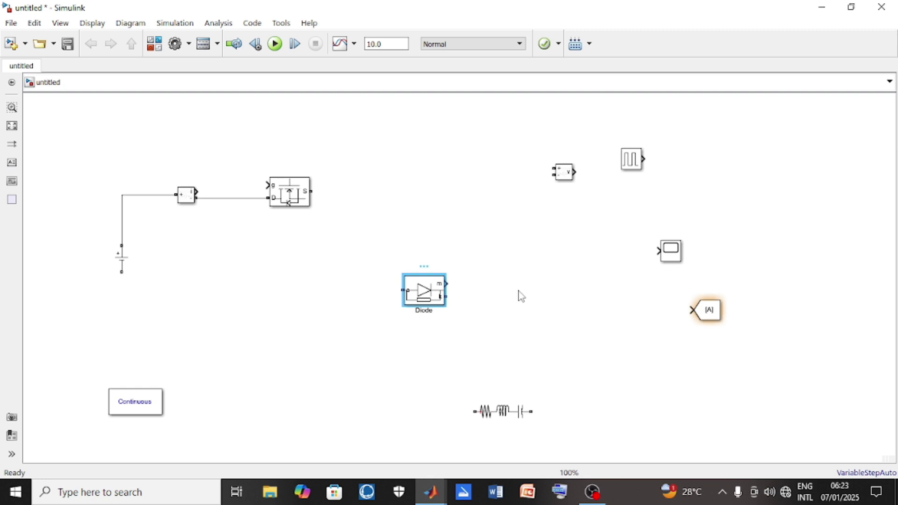
pyautogui.hotkey('ctrl', 'r')
pyautogui.hotkey('ctrl', 'r')
pyautogui.hotkey('ctrl', 'r')
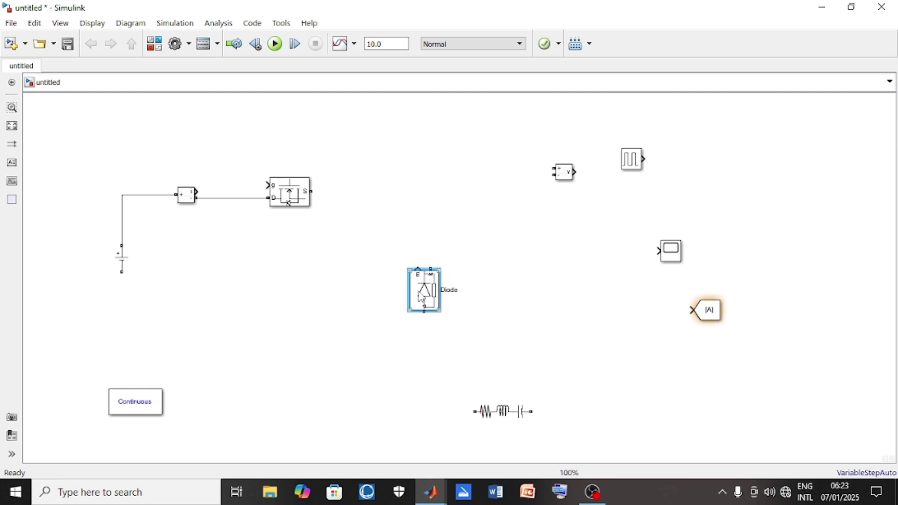
# Set the diode's snubber resistance and snubber capacitance to inf and disable its measurement port
pyautogui.doubleClick(421, 297)
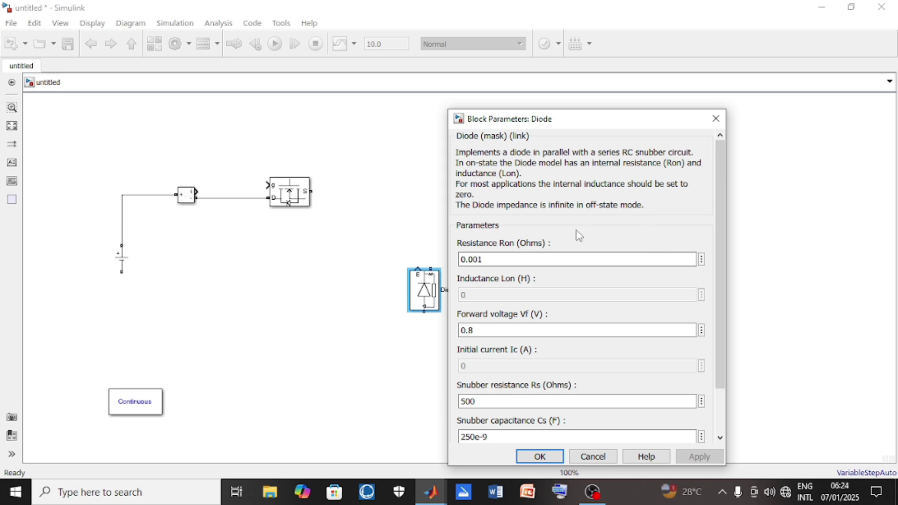
pyautogui.moveTo(724, 311); pyautogui.dragTo(702, 376)
pyautogui.doubleClick(485, 346)
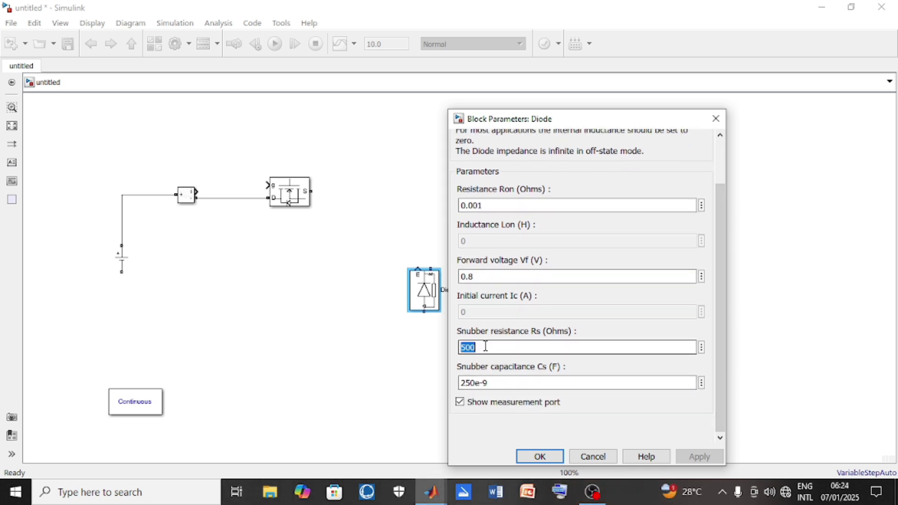
pyautogui.press('BackSpace')
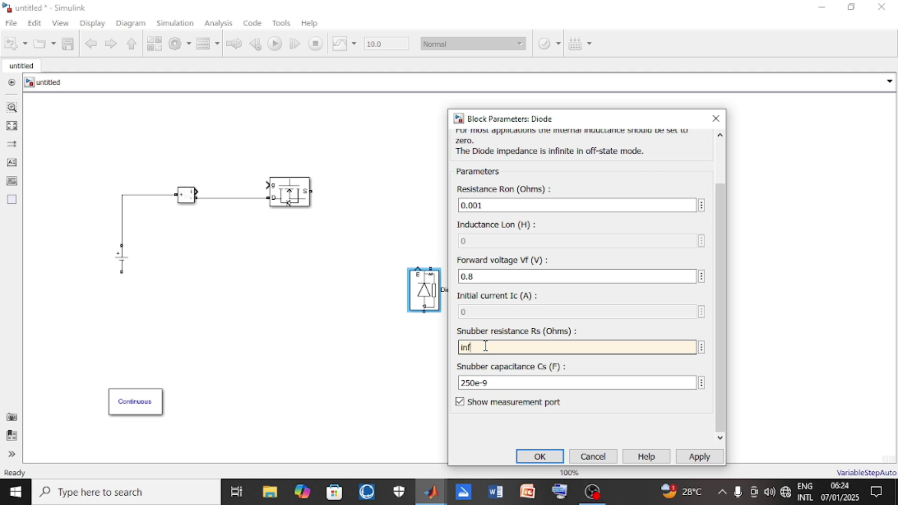
pyautogui.doubleClick(497, 382)
pyautogui.write('inf')
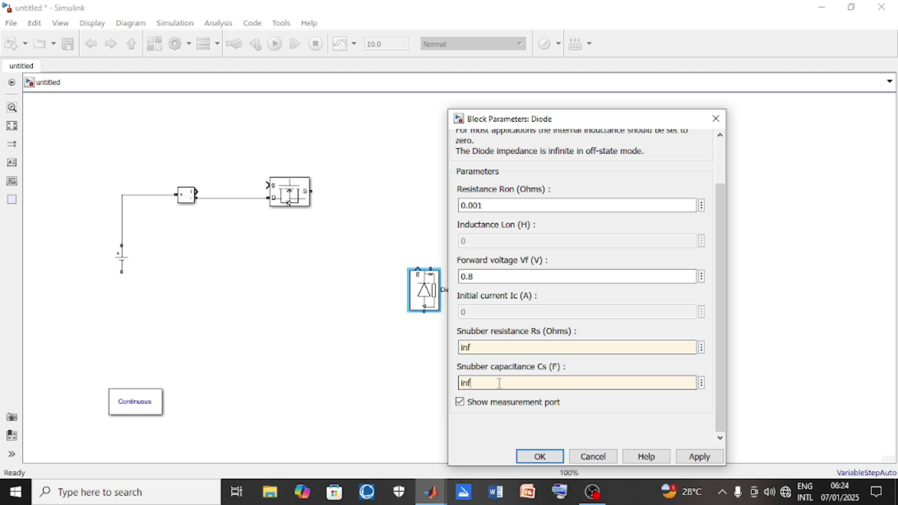
pyautogui.click(460, 403)
pyautogui.click(702, 459)
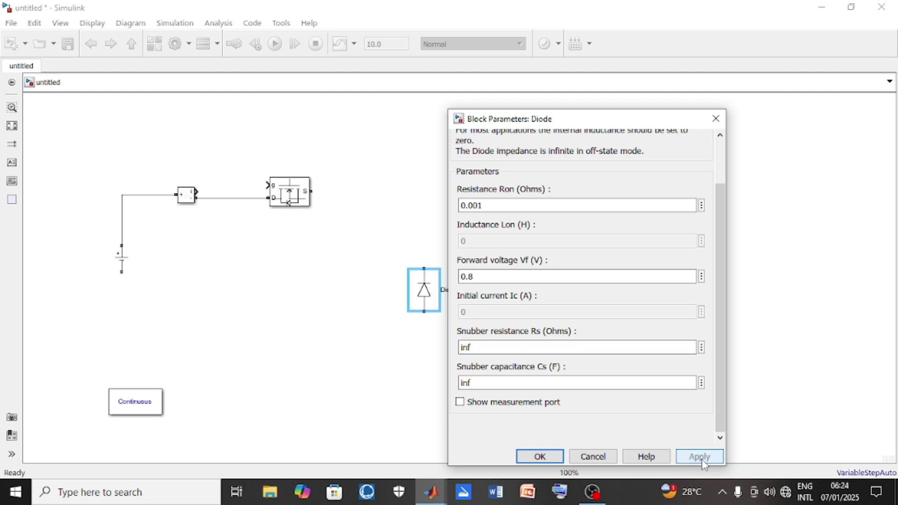
pyautogui.click(539, 457)
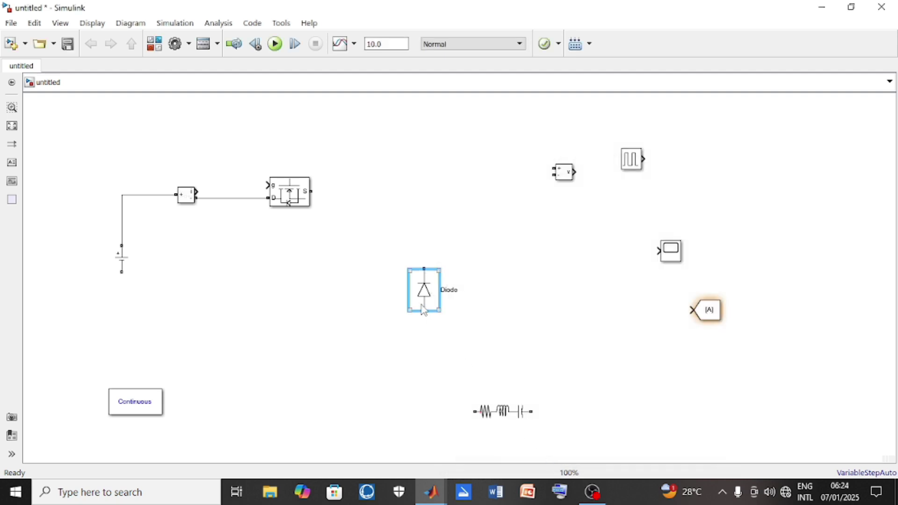
# Wire the diode's cathode to the Mosfet source and its anode to the DC source's negative terminal, lowering the return wire
pyautogui.moveTo(422, 279); pyautogui.dragTo(315, 188)
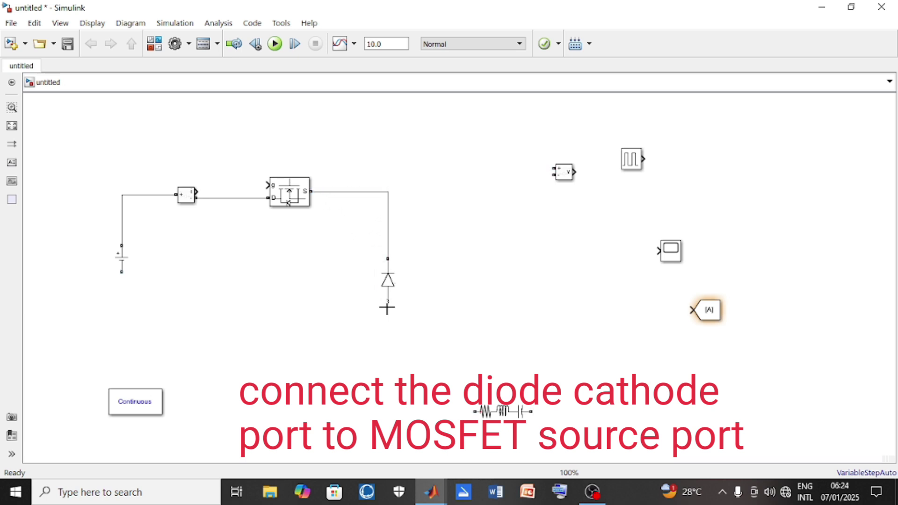
pyautogui.moveTo(389, 304); pyautogui.dragTo(122, 273)
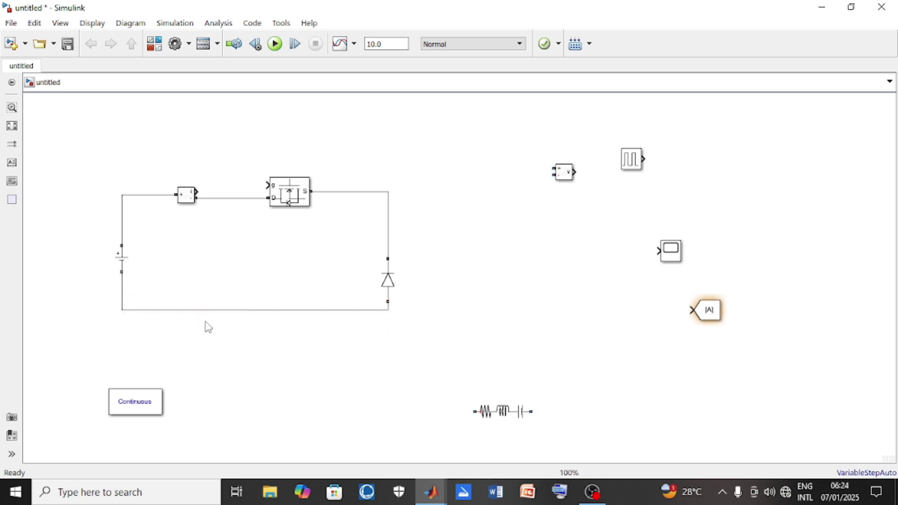
pyautogui.moveTo(208, 309); pyautogui.dragTo(214, 371)
# Shift the Mosfet, the Current Measurement block and the diode left to tighten the circuit layout
pyautogui.moveTo(287, 199); pyautogui.dragTo(267, 199)
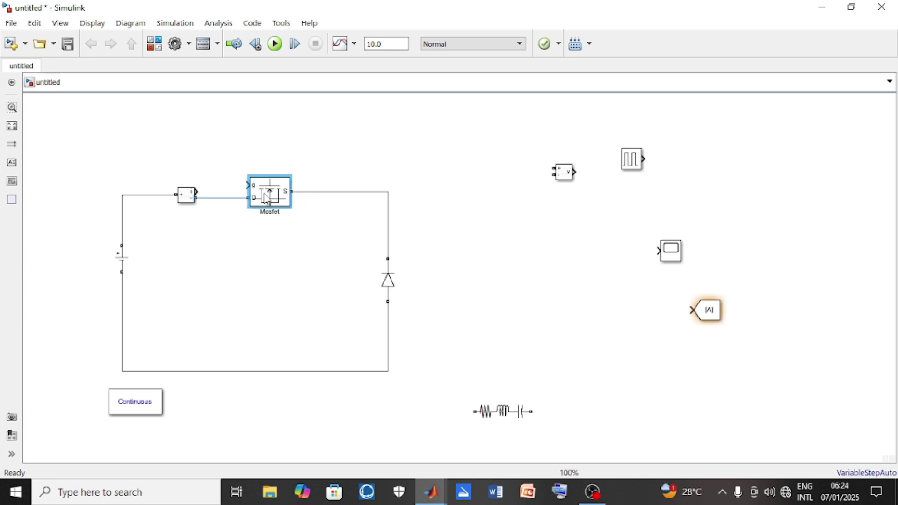
pyautogui.moveTo(194, 200); pyautogui.dragTo(182, 201)
pyautogui.moveTo(397, 295); pyautogui.dragTo(361, 295)
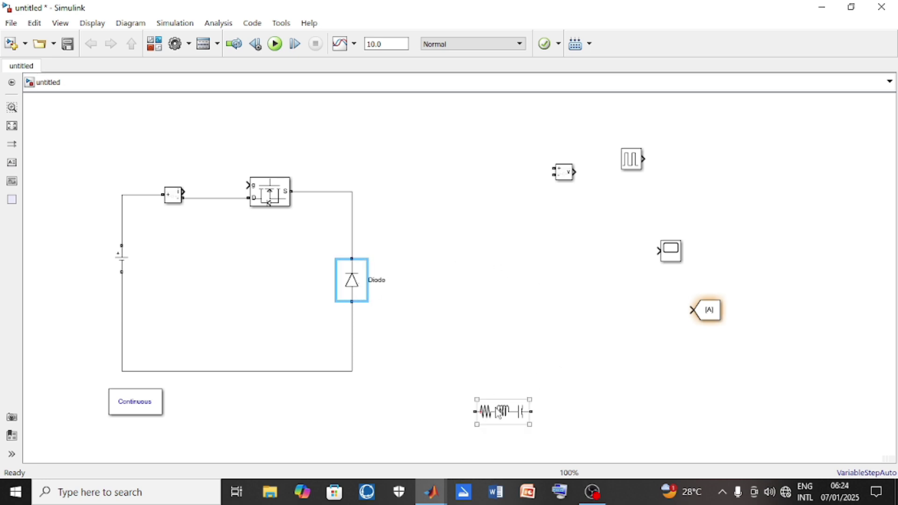
# Place the Series RLC Branch right of the Mosfet, level with its source, and move the Voltage Measurement and Scope blocks farther right
pyautogui.moveTo(495, 403); pyautogui.dragTo(462, 184)
pyautogui.moveTo(574, 180); pyautogui.dragTo(766, 167)
pyautogui.moveTo(676, 254); pyautogui.dragTo(806, 216)
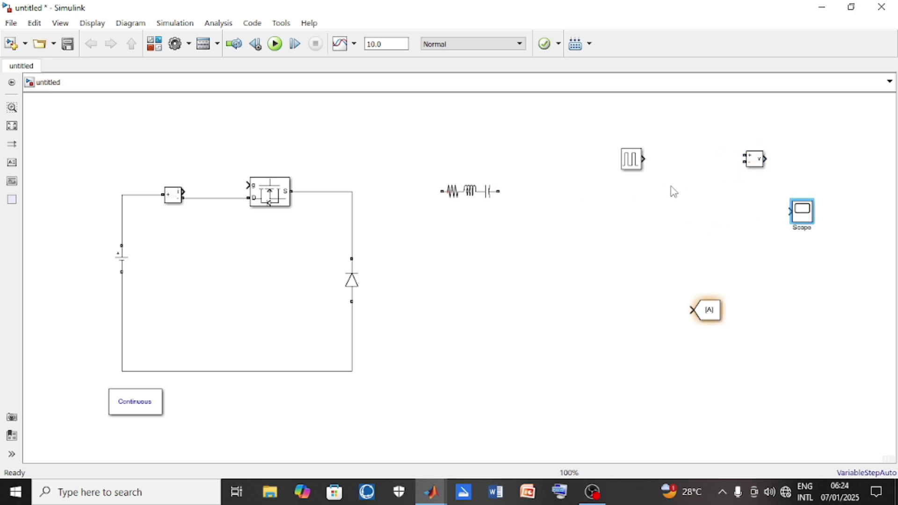
# Change the Series RLC Branch to type L with an inductance of 237e-6 H
pyautogui.doubleClick(474, 197)
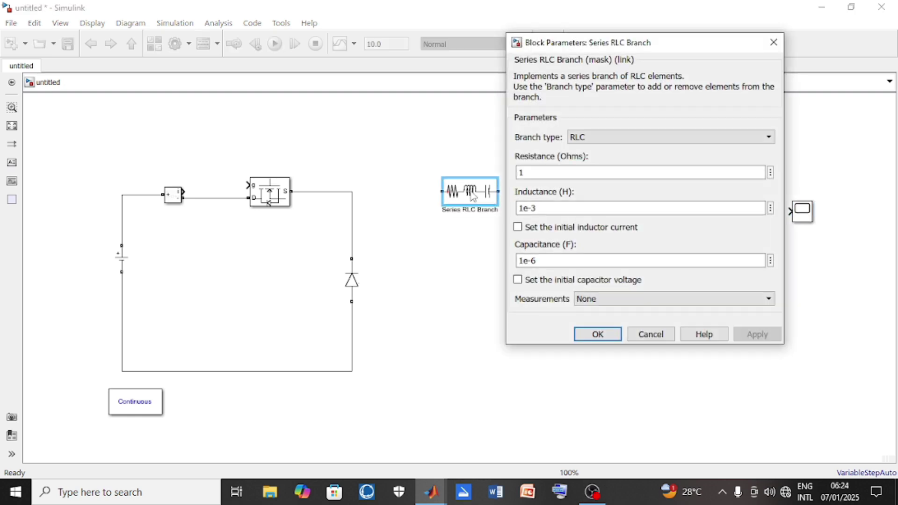
pyautogui.click(729, 138)
pyautogui.click(683, 171)
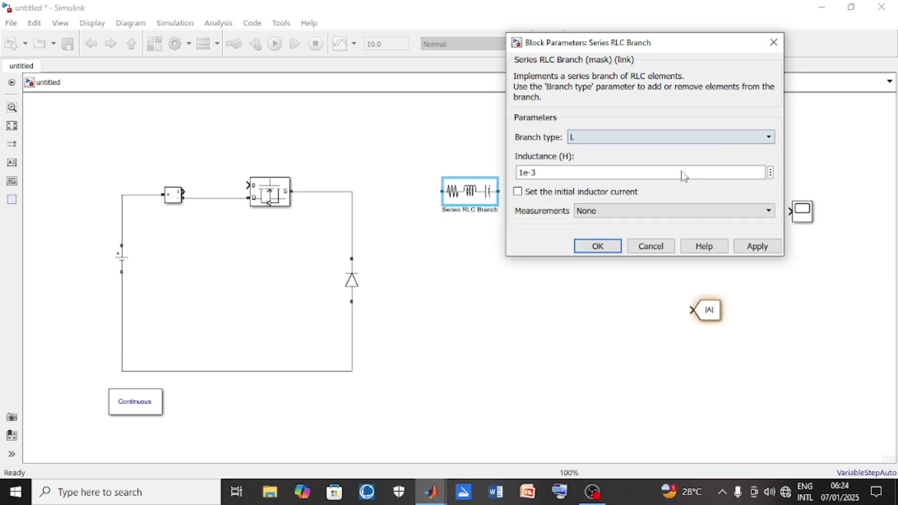
pyautogui.doubleClick(580, 171)
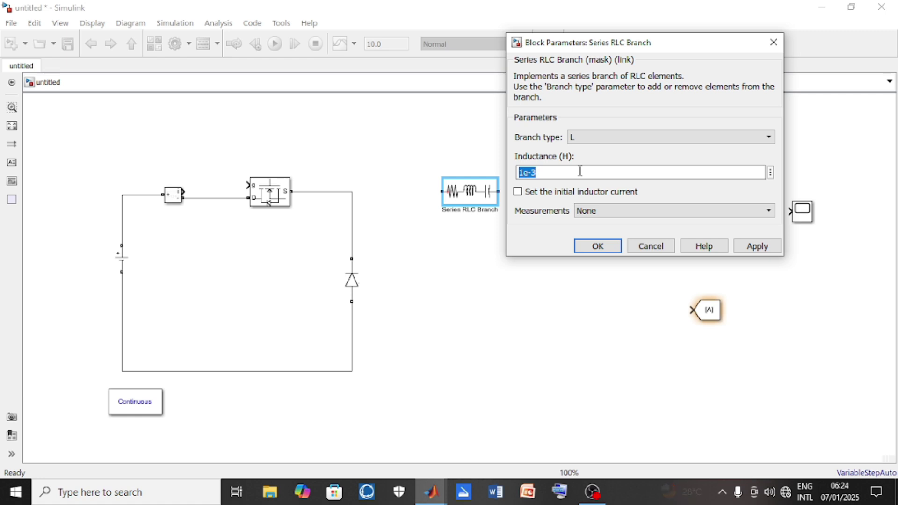
pyautogui.write('2')
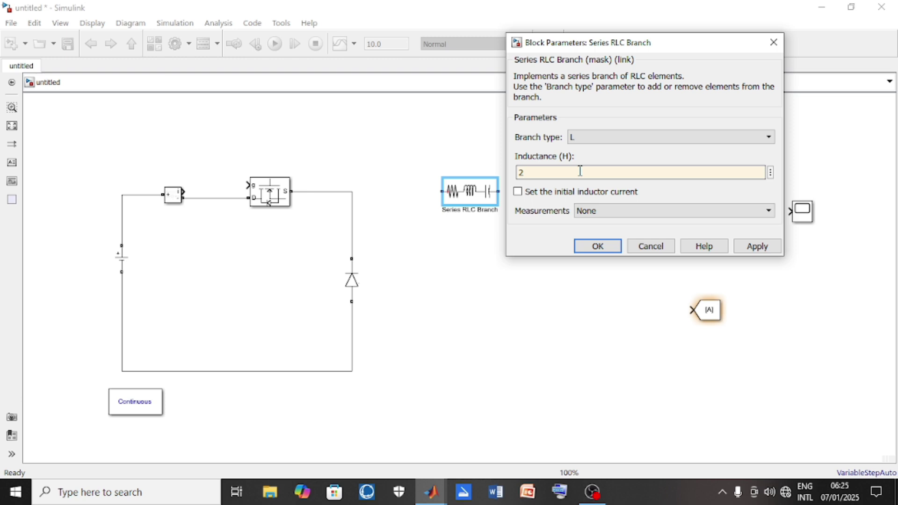
pyautogui.write('37e')
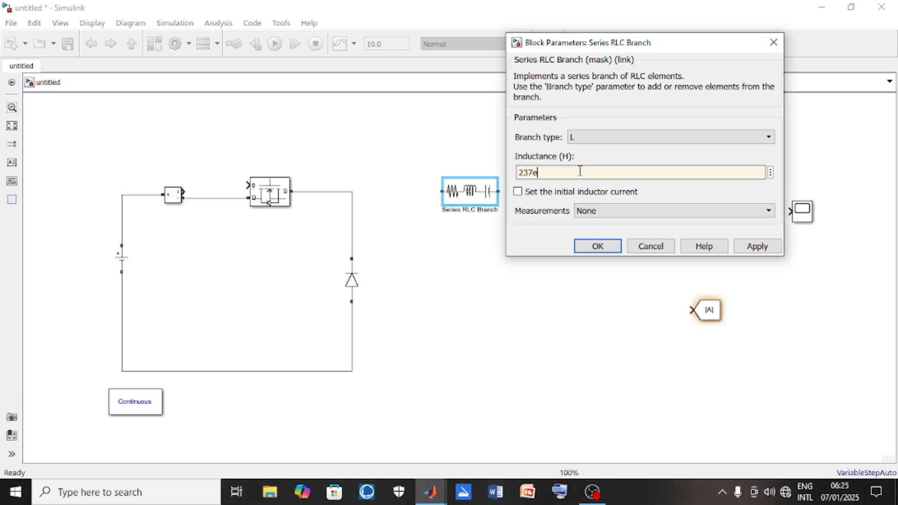
pyautogui.write('-6')
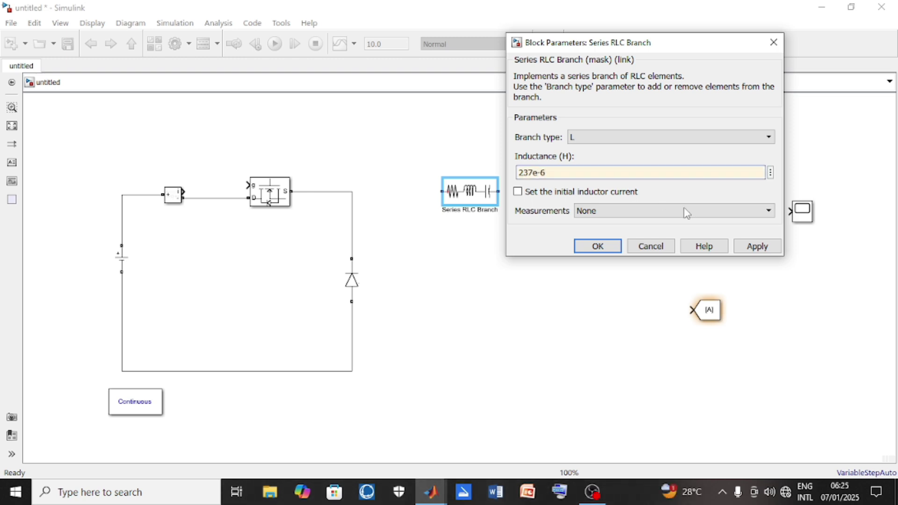
pyautogui.click(762, 248)
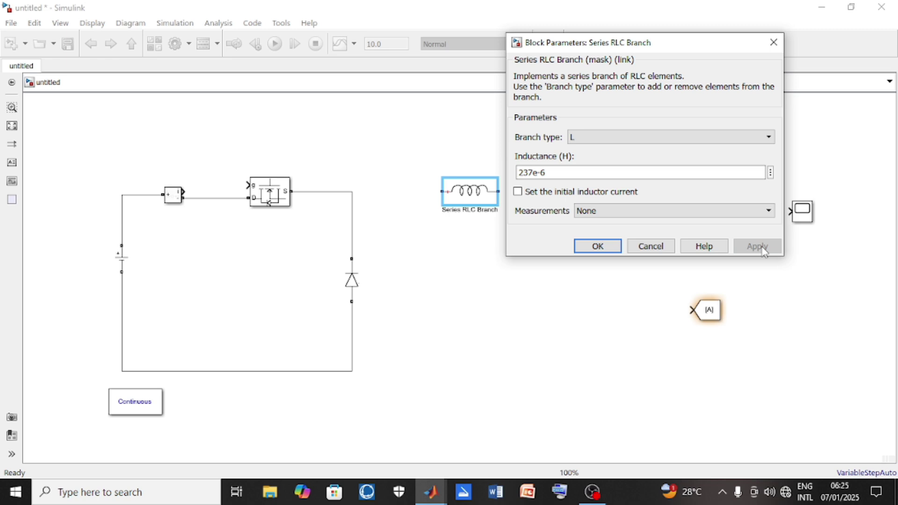
pyautogui.click(598, 246)
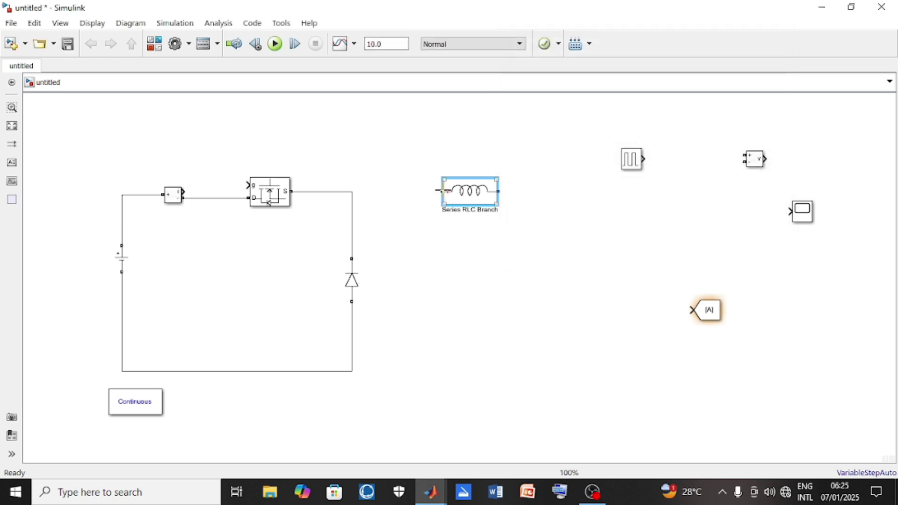
# Wire the inductor to the junction of the Mosfet source and diode cathode, and move it closer to that junction
pyautogui.moveTo(440, 191); pyautogui.dragTo(354, 191)
pyautogui.click(469, 195)
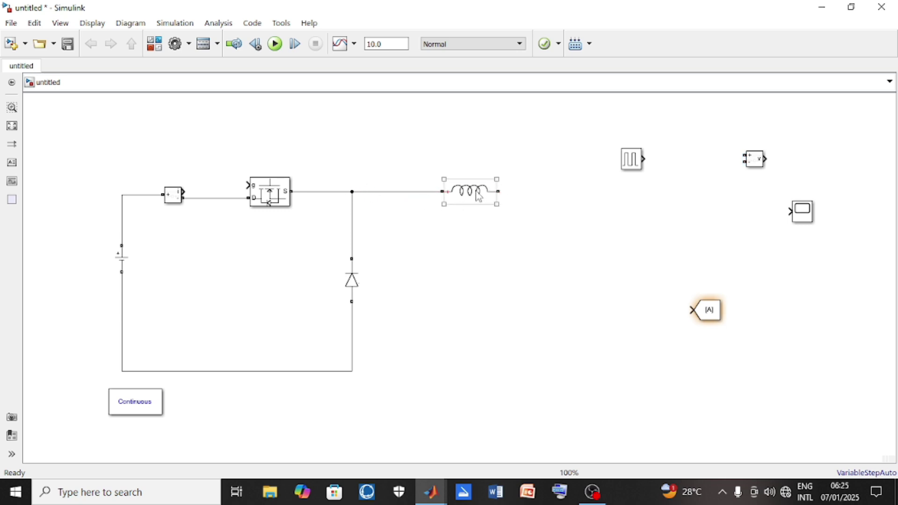
pyautogui.moveTo(479, 196); pyautogui.dragTo(444, 196)
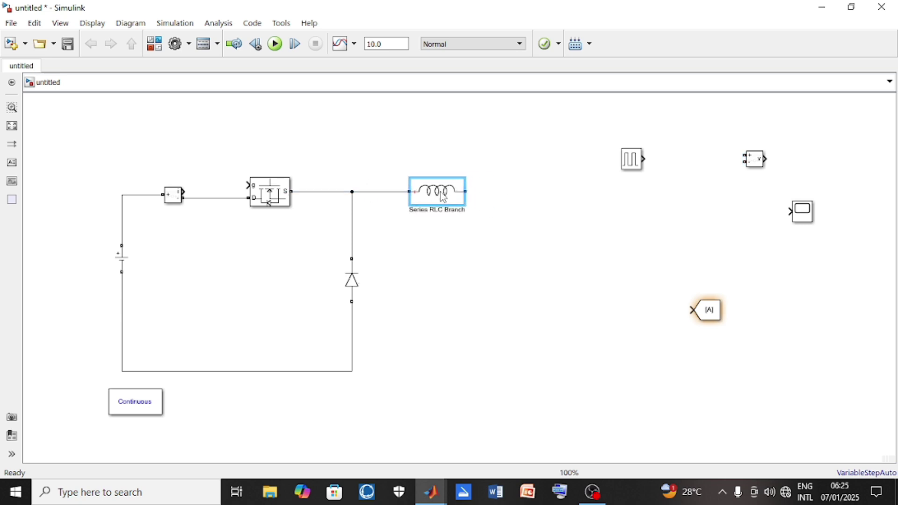
# Duplicate the inductor branch below and to the right of the original and rotate the copy to vertical
pyautogui.rightClick(444, 196)
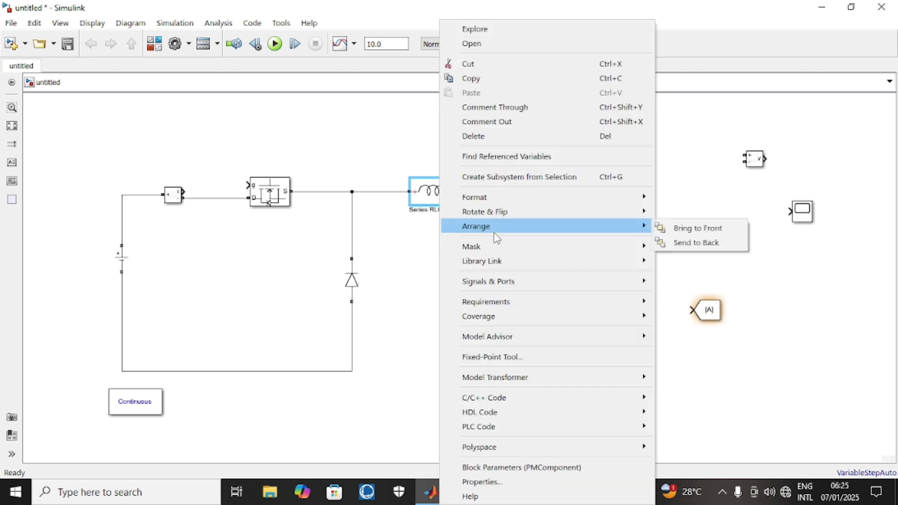
pyautogui.click(417, 224)
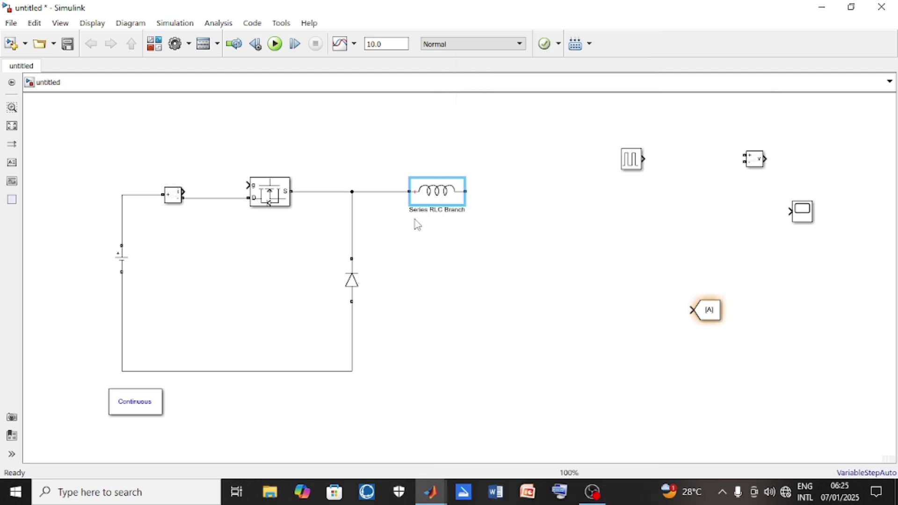
pyautogui.click(433, 201)
pyautogui.moveTo(432, 197); pyautogui.dragTo(495, 276)
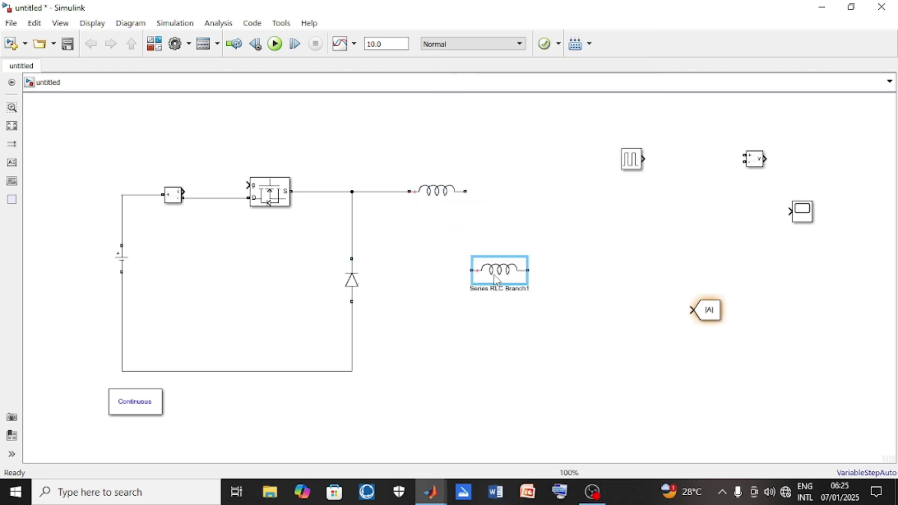
pyautogui.hotkey('ctrl', 'r')
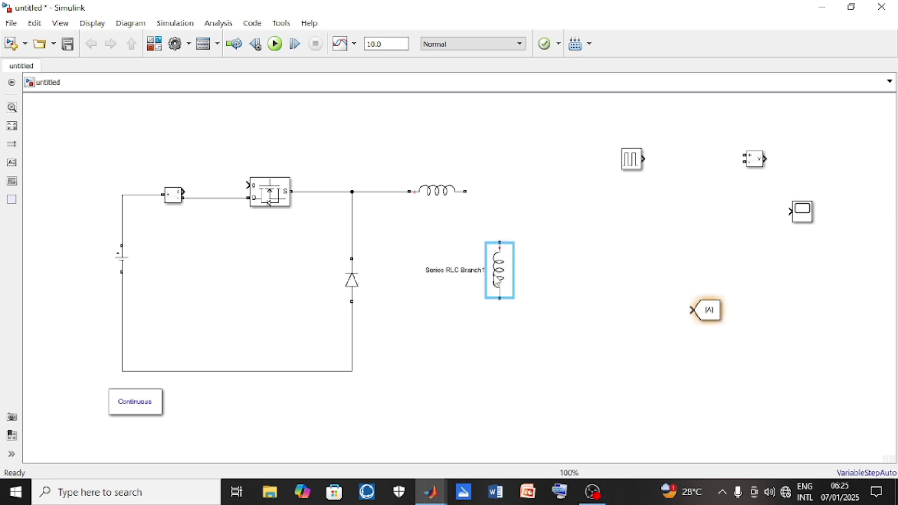
# Change the duplicated branch to type C with a capacitance of 100e-6 F
pyautogui.doubleClick(499, 282)
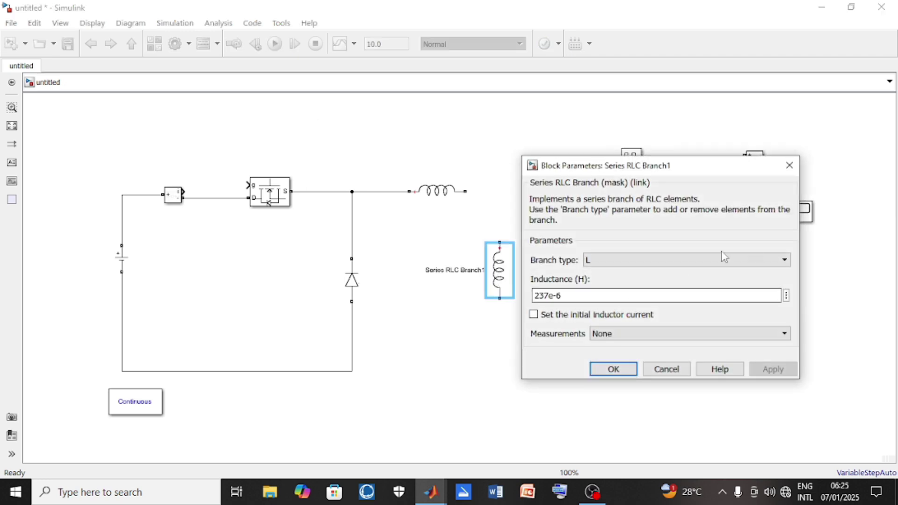
pyautogui.click(785, 261)
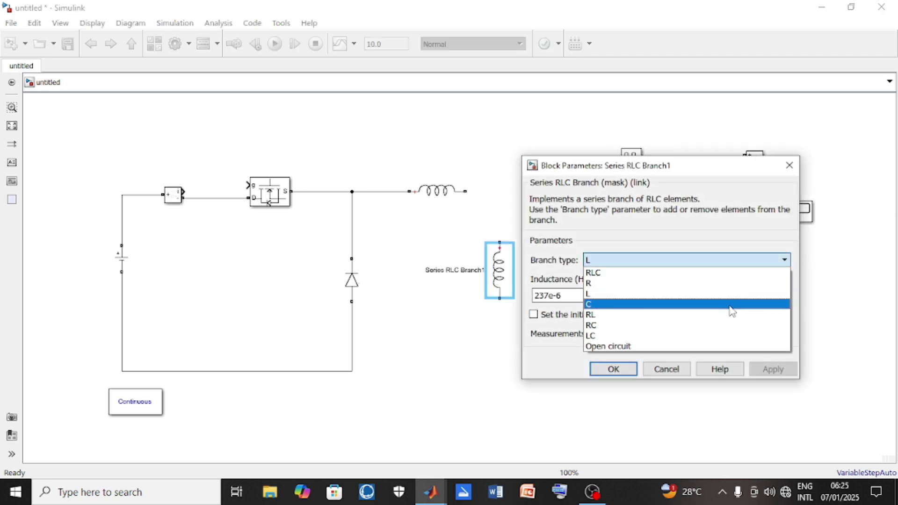
pyautogui.click(730, 309)
pyautogui.doubleClick(607, 299)
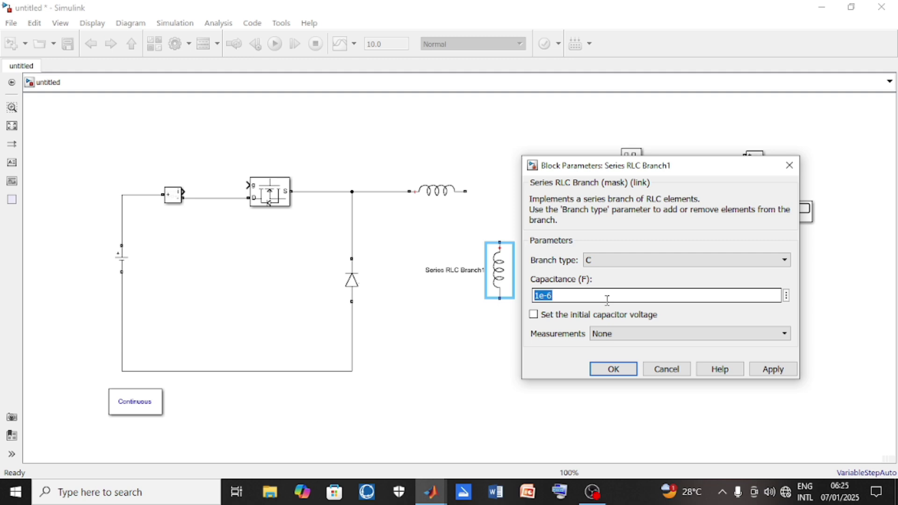
pyautogui.write('1')
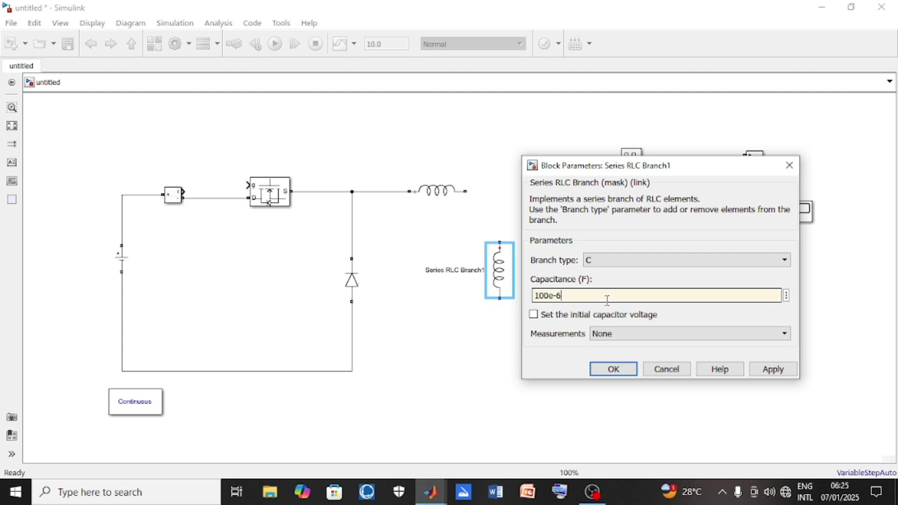
pyautogui.click(769, 369)
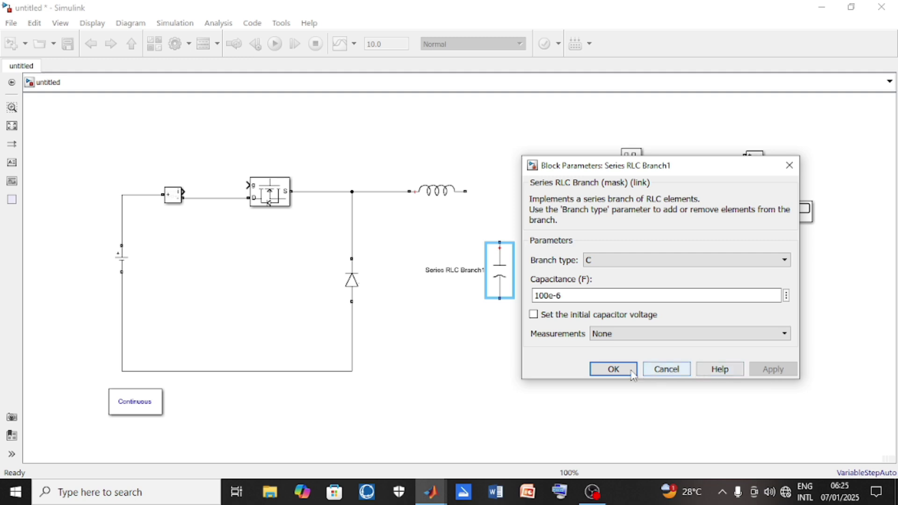
pyautogui.click(614, 369)
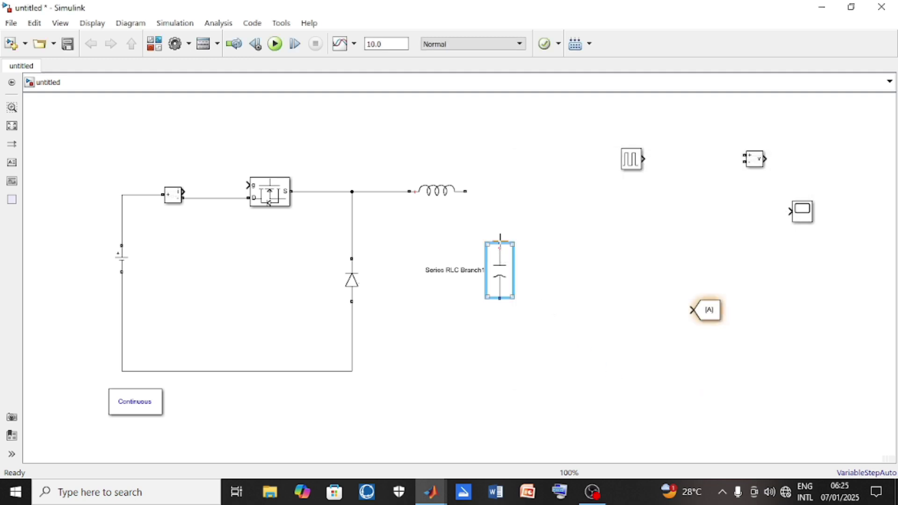
# Wire the capacitor between the inductor's free end and the bottom return line, and move the inductor closer to the diode junction
pyautogui.moveTo(500, 240); pyautogui.dragTo(467, 192)
pyautogui.click(500, 299)
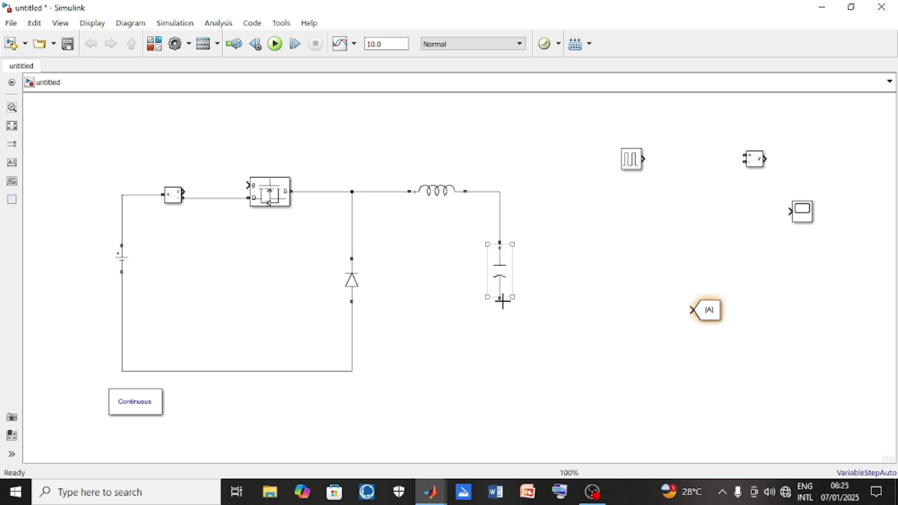
pyautogui.moveTo(503, 303); pyautogui.dragTo(353, 371)
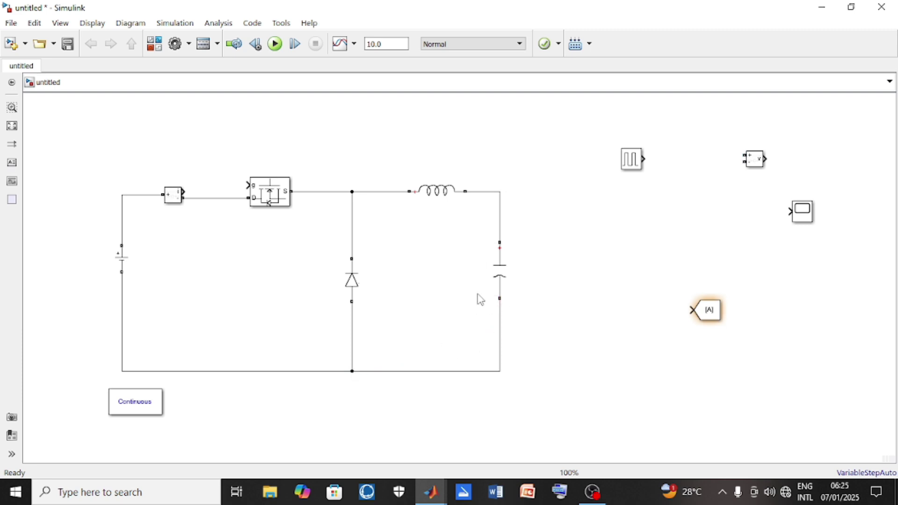
pyautogui.click(443, 199)
pyautogui.moveTo(444, 199); pyautogui.dragTo(423, 200)
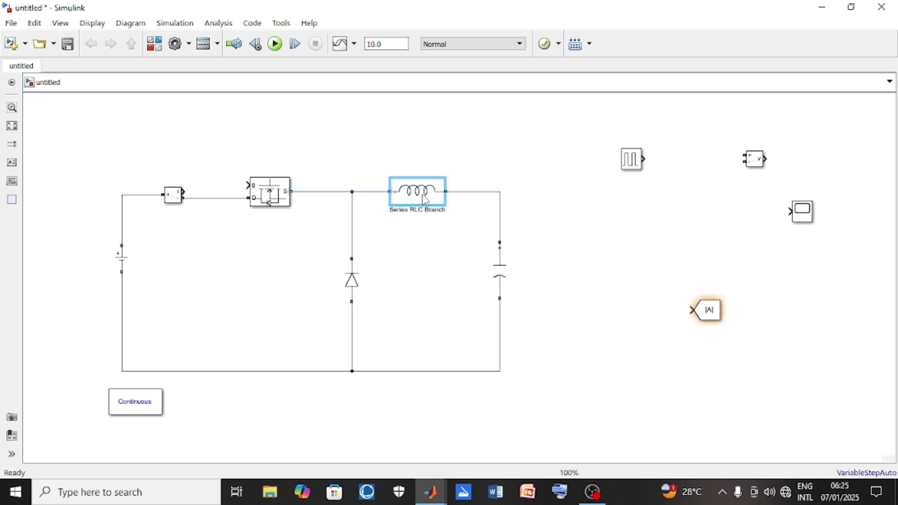
# Duplicate the capacitor branch beside the original and change the copy to type R, keeping the resistance at 1 ohm
pyautogui.click(502, 276)
pyautogui.moveTo(503, 275); pyautogui.dragTo(600, 275)
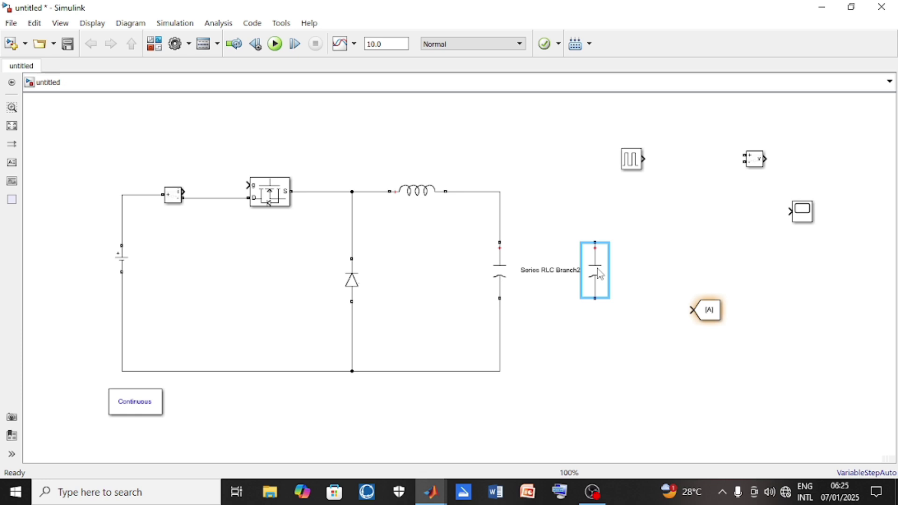
pyautogui.doubleClick(600, 276)
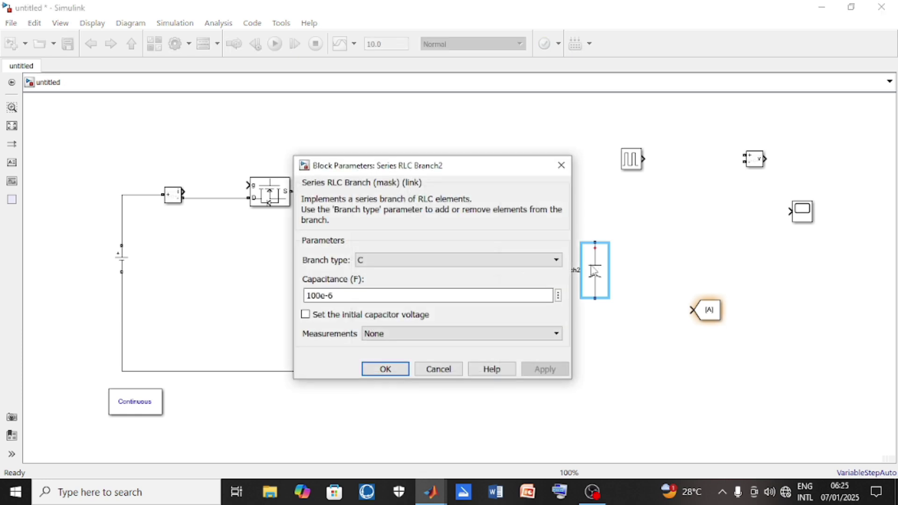
pyautogui.click(552, 260)
pyautogui.click(535, 284)
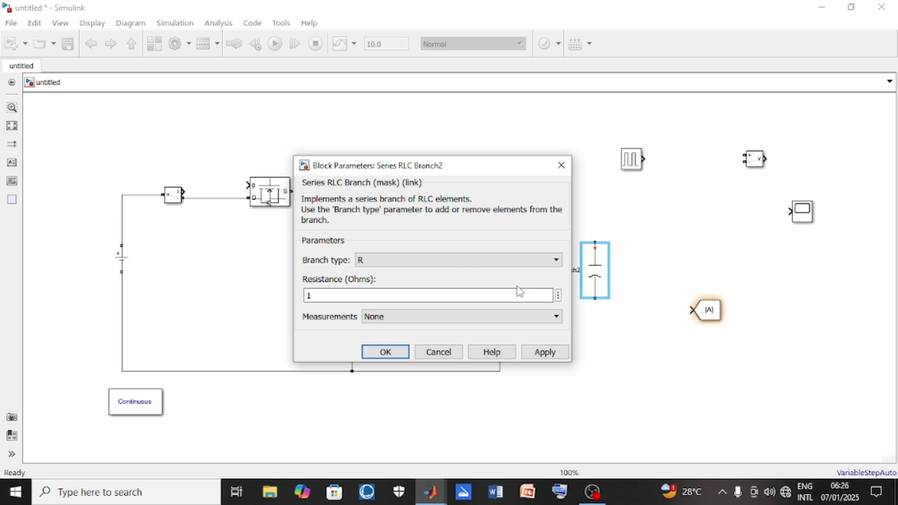
pyautogui.click(551, 352)
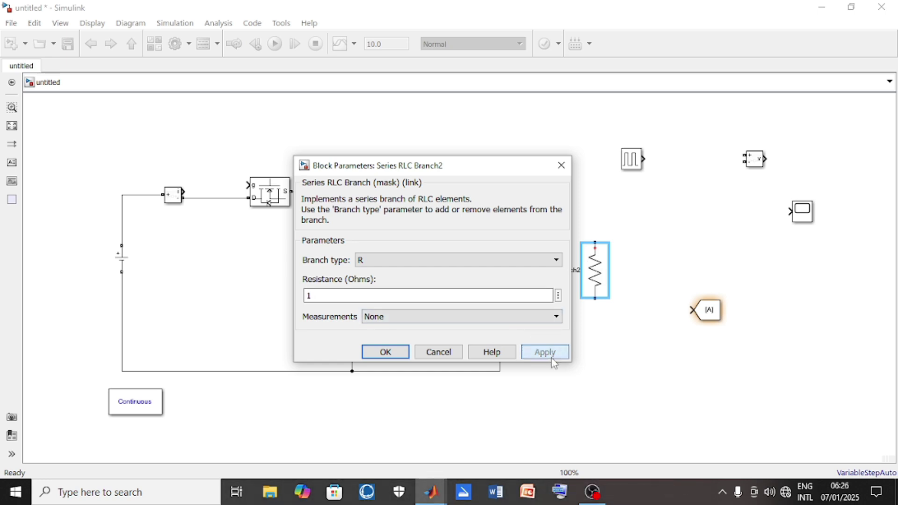
pyautogui.click(389, 352)
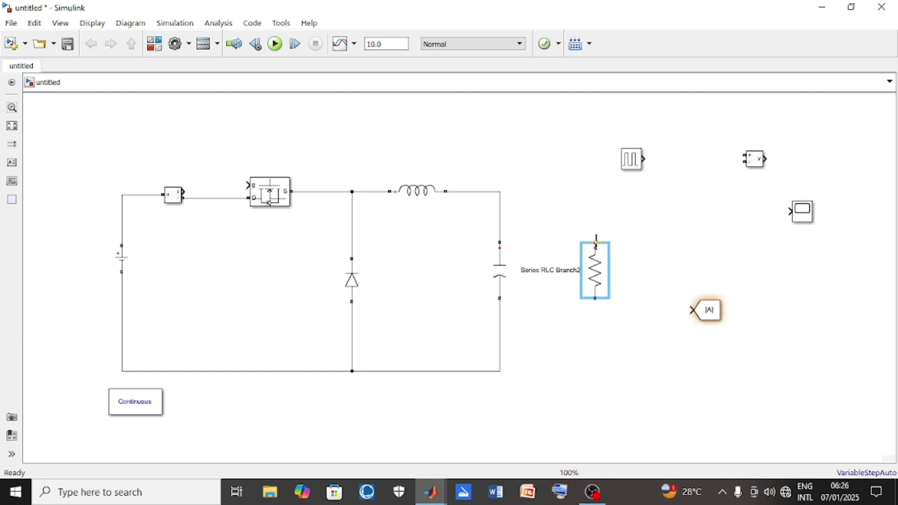
# Wire the resistor in parallel with the capacitor and space it farther away to make room between them
pyautogui.moveTo(596, 239); pyautogui.dragTo(501, 192)
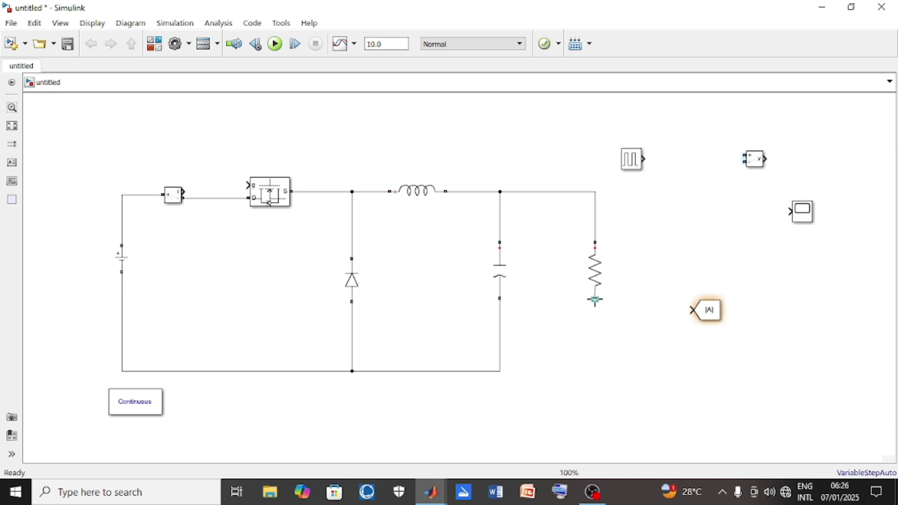
pyautogui.moveTo(595, 299); pyautogui.dragTo(500, 372)
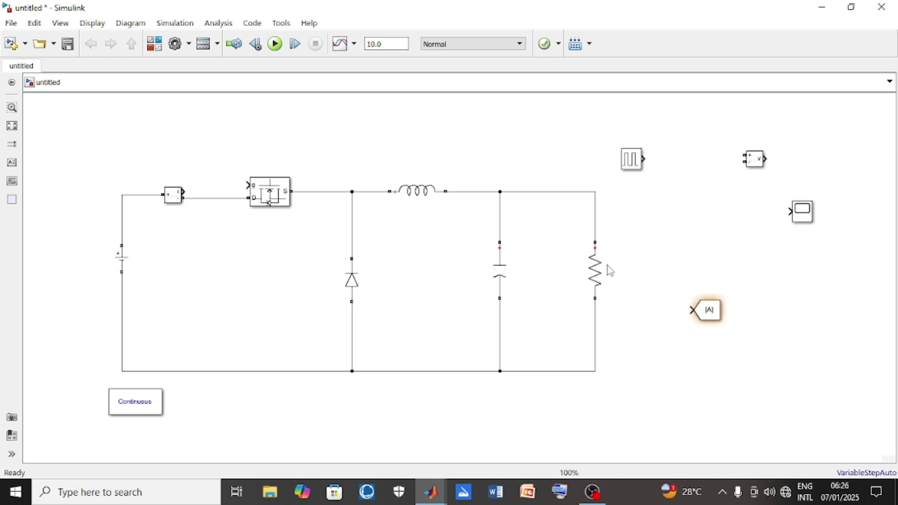
pyautogui.moveTo(599, 267); pyautogui.dragTo(580, 266)
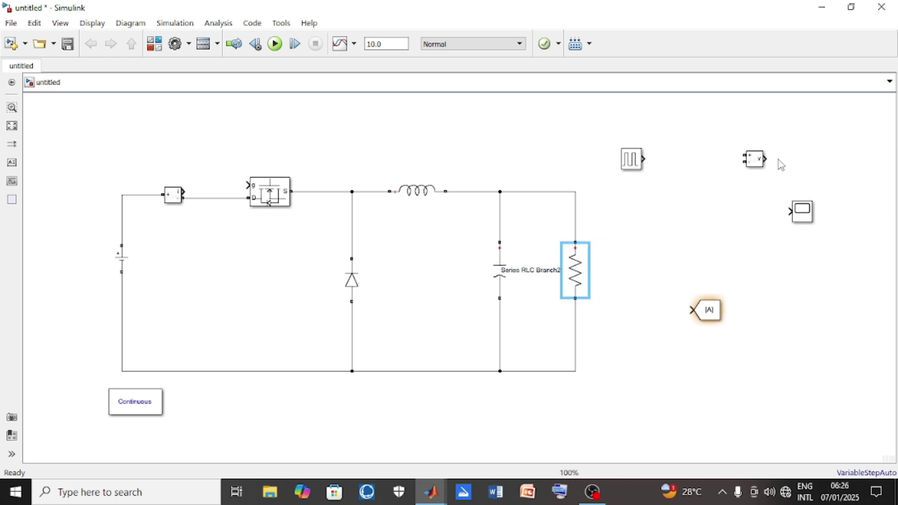
pyautogui.moveTo(580, 281); pyautogui.dragTo(617, 281)
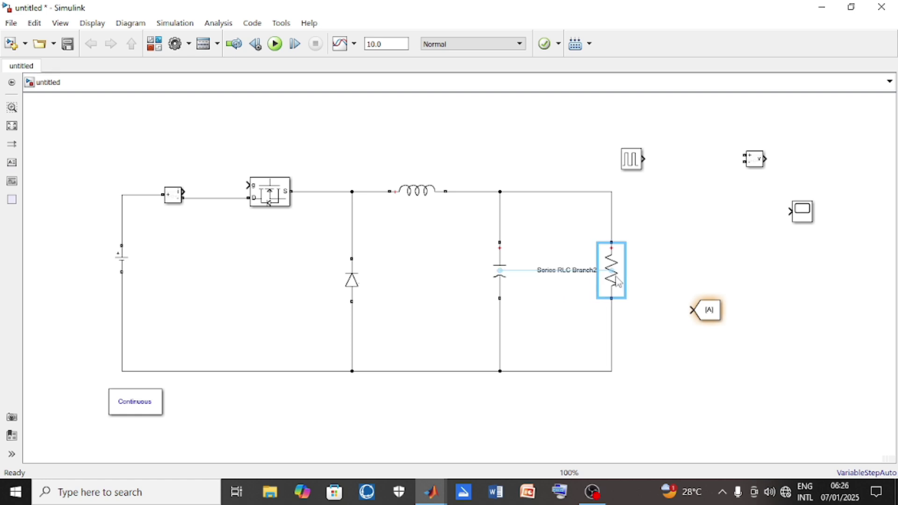
# Replace the upper wire between capacitor and resistor with a copy of the Current Measurement block, aligned and wired in series with the resistor
pyautogui.click(554, 193)
pyautogui.press('Delete')
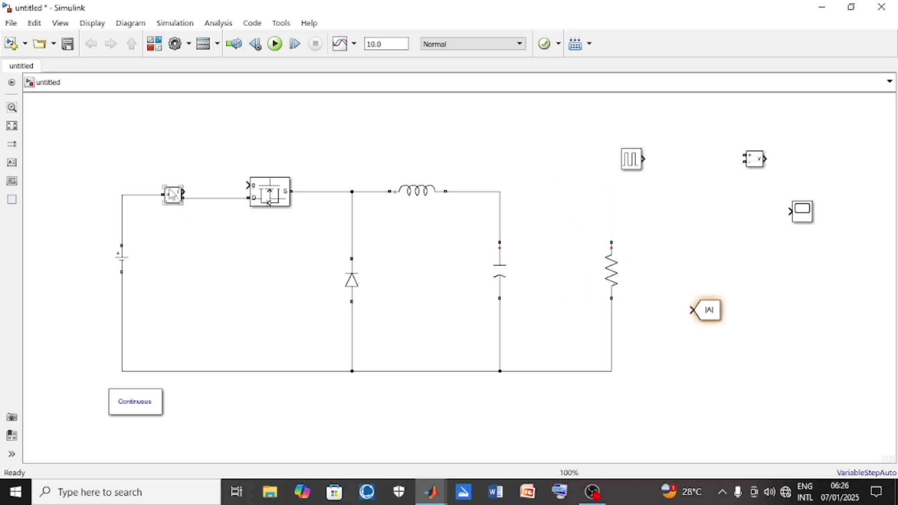
pyautogui.moveTo(172, 194)
pyautogui.mouseDown()
pyautogui.moveTo(340, 134)
pyautogui.moveTo(564, 204)
pyautogui.moveTo(502, 190)
pyautogui.mouseUp()
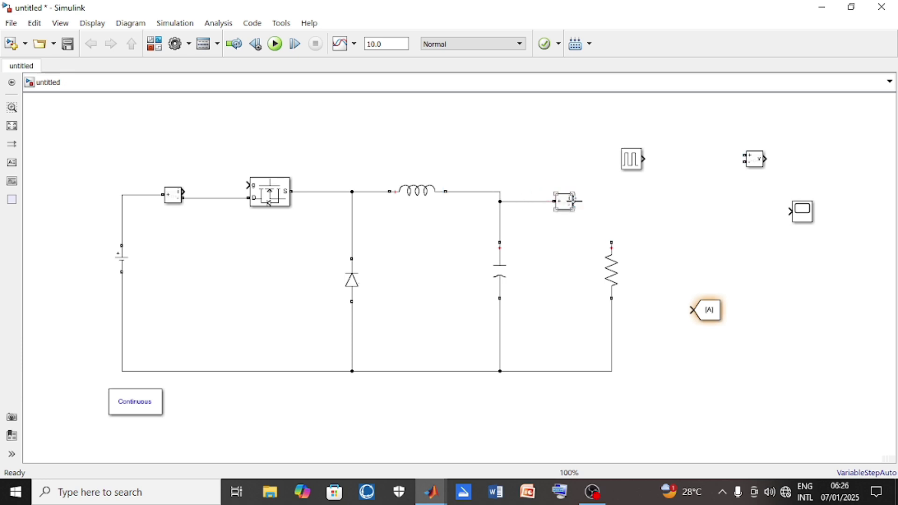
pyautogui.click(500, 200)
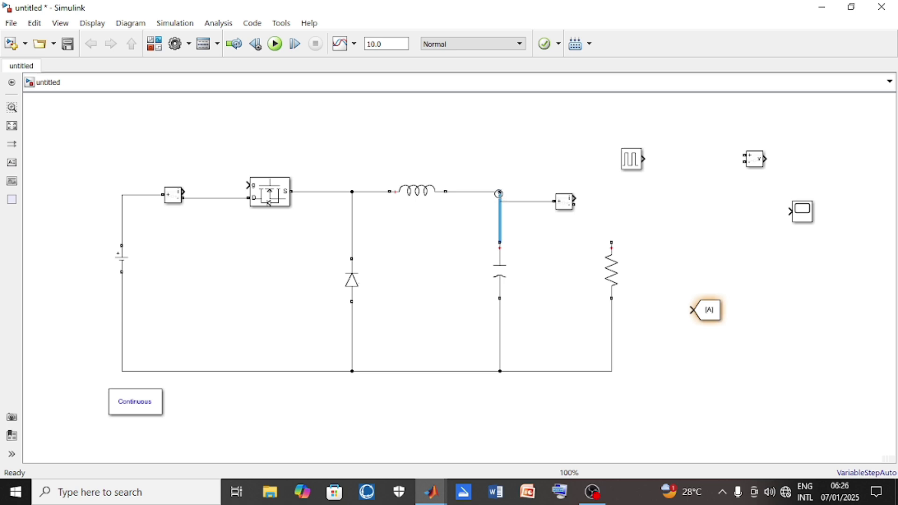
pyautogui.moveTo(515, 203); pyautogui.dragTo(515, 196)
pyautogui.moveTo(566, 209); pyautogui.dragTo(567, 200)
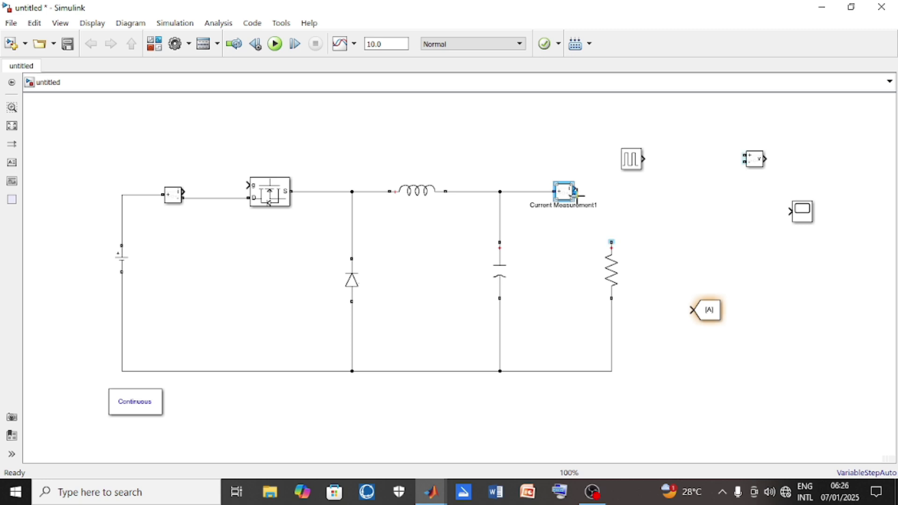
pyautogui.moveTo(577, 195); pyautogui.dragTo(612, 239)
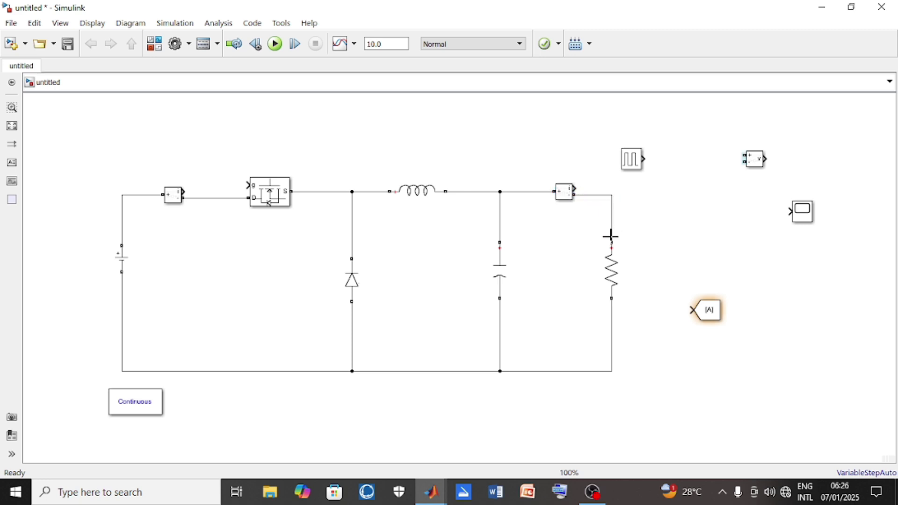
# Place the Pulse Generator above the Mosfet and the Voltage Measurement beside the resistor, and move the Goto block above the scope
pyautogui.click(627, 165)
pyautogui.moveTo(643, 163); pyautogui.dragTo(236, 126)
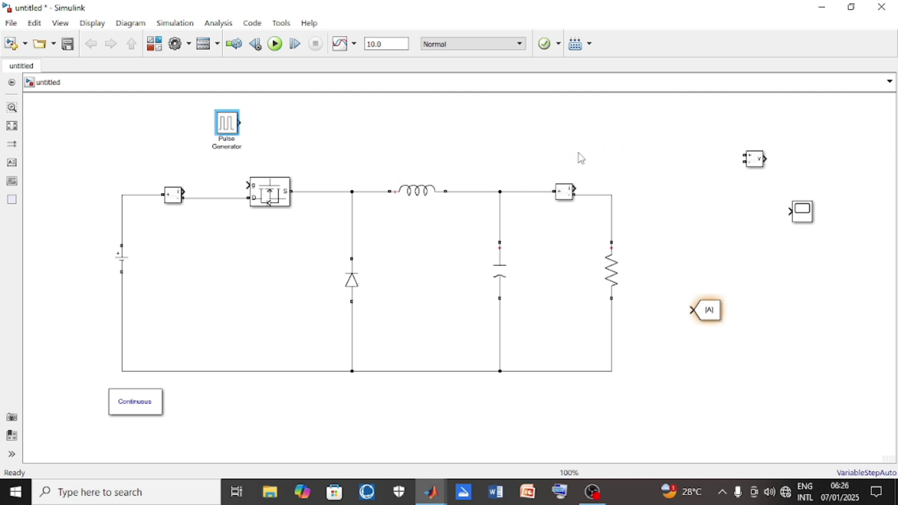
pyautogui.moveTo(755, 170); pyautogui.dragTo(686, 269)
pyautogui.moveTo(712, 312); pyautogui.dragTo(741, 151)
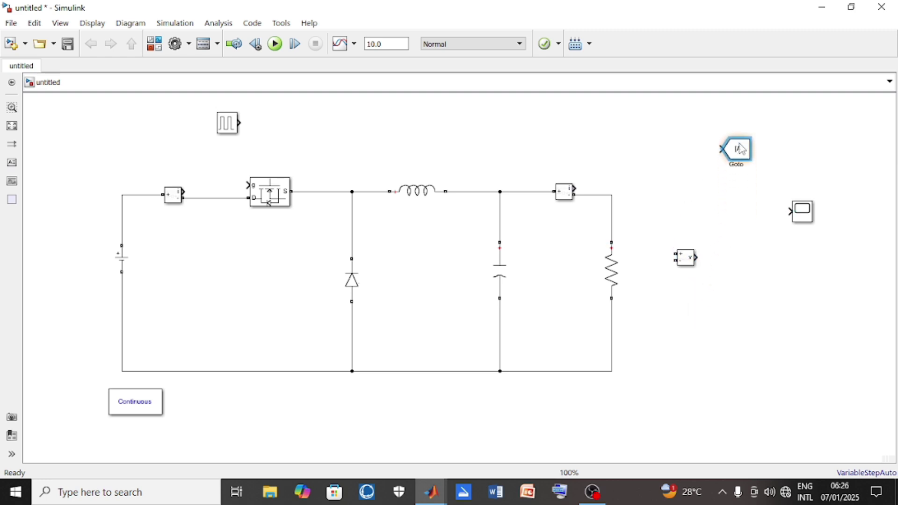
# Wire the Voltage Measurement block's positive and negative inputs across the load resistor
pyautogui.moveTo(689, 263)
pyautogui.mouseDown()
pyautogui.moveTo(689, 277)
pyautogui.moveTo(613, 230)
pyautogui.mouseUp()
pyautogui.moveTo(676, 274)
pyautogui.mouseDown()
pyautogui.moveTo(664, 297)
pyautogui.moveTo(604, 339)
pyautogui.mouseUp()
pyautogui.moveTo(611, 338); pyautogui.dragTo(611, 339)
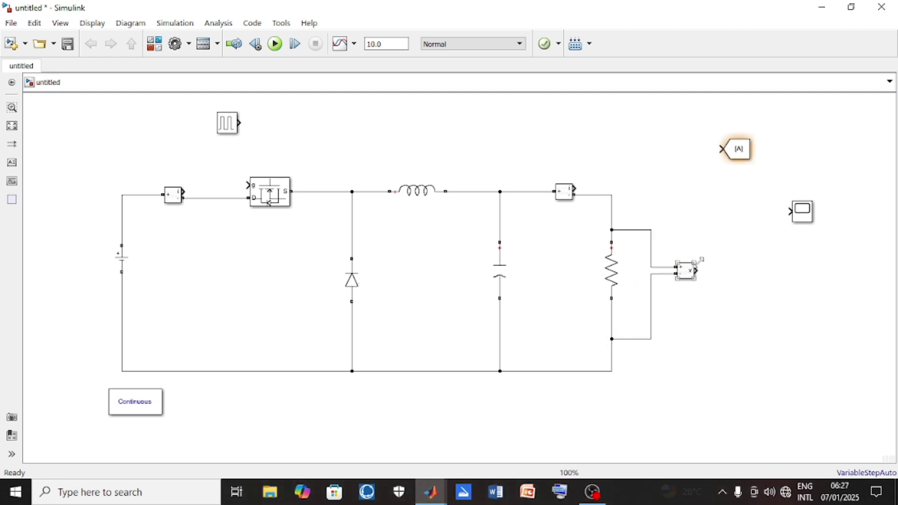
# Duplicate the Voltage Measurement block beside the DC source, lower the source slightly, and wire the copy across it
pyautogui.click(691, 275)
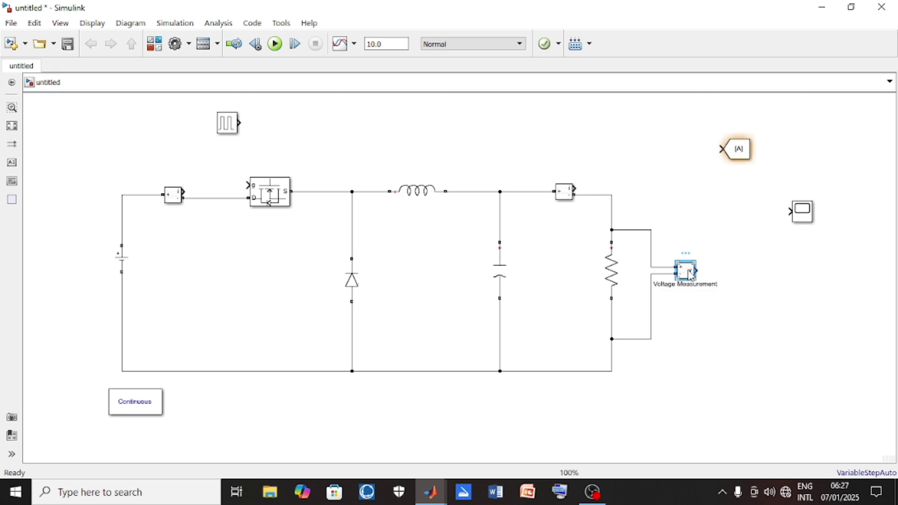
pyautogui.moveTo(691, 275); pyautogui.dragTo(181, 283)
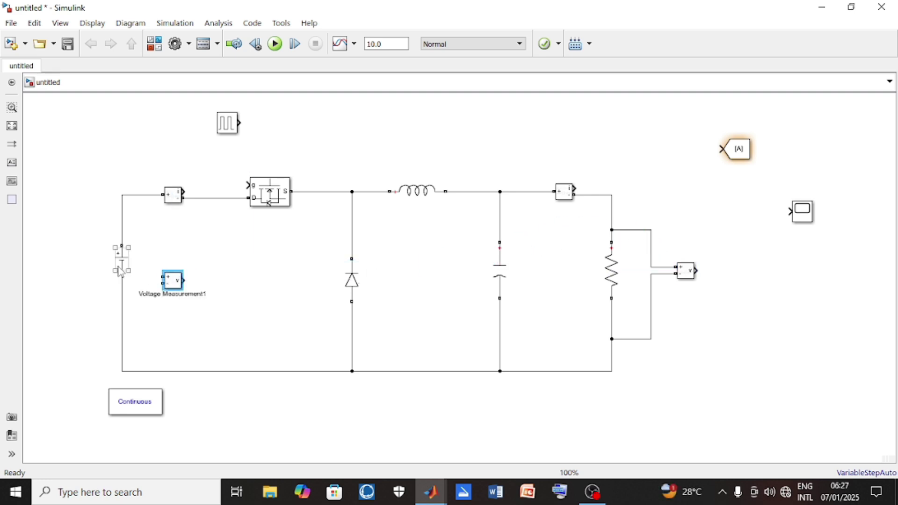
pyautogui.moveTo(123, 266); pyautogui.dragTo(122, 242)
pyautogui.moveTo(162, 284); pyautogui.dragTo(121, 332)
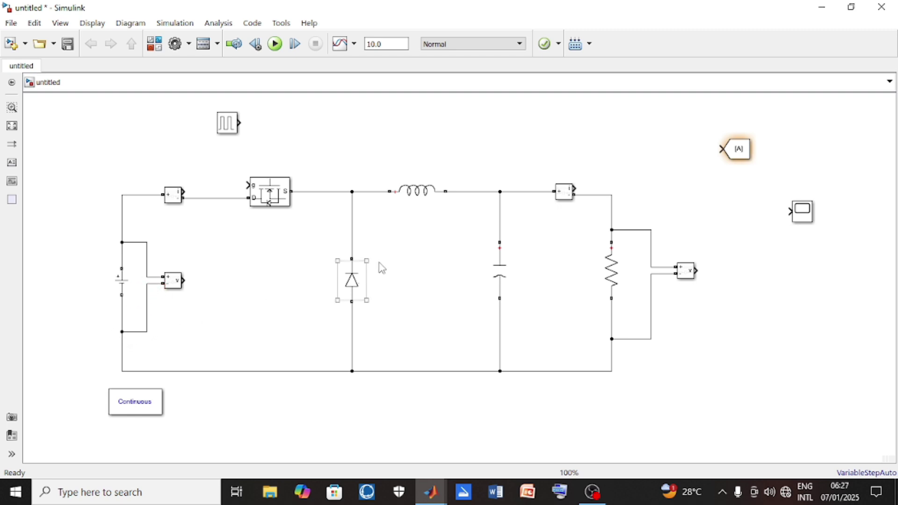
# Move the Goto block beside the Pulse Generator, and set the generator's period to 1/10000 s and pulse width to 70%
pyautogui.click(750, 151)
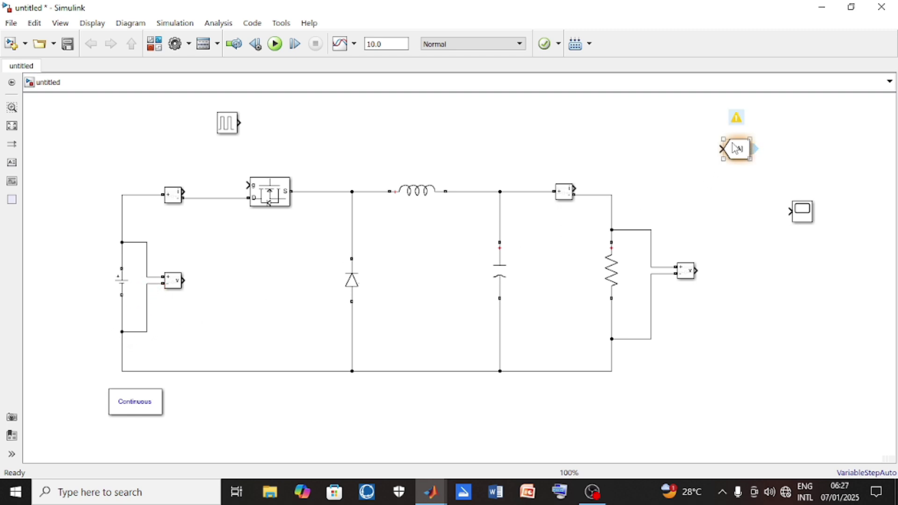
pyautogui.moveTo(737, 150); pyautogui.dragTo(243, 135)
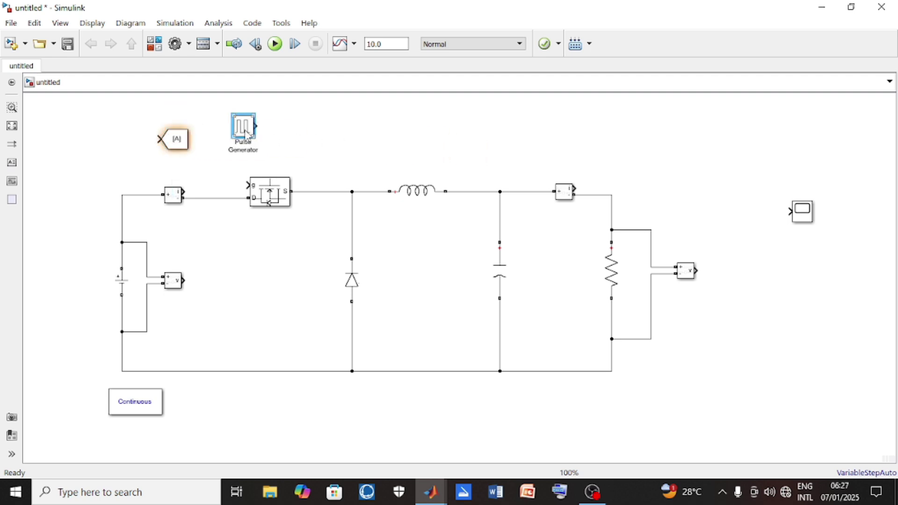
pyautogui.doubleClick(247, 134)
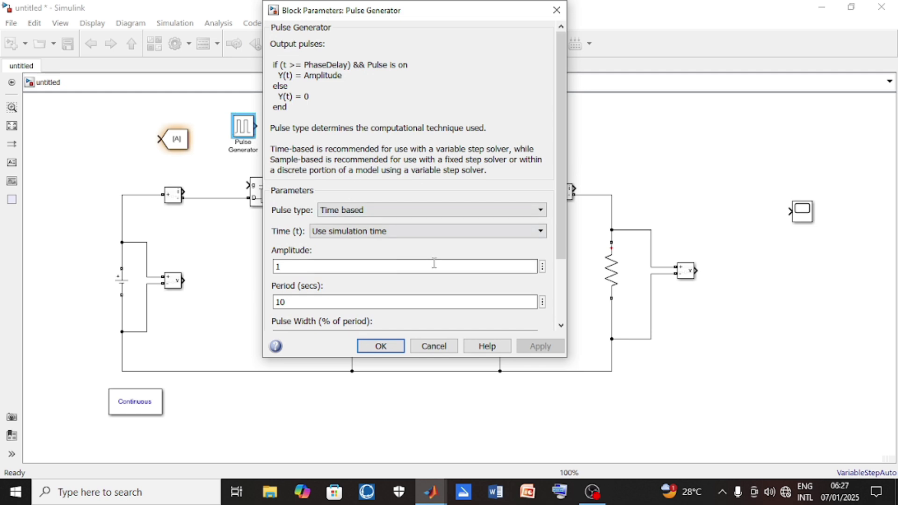
pyautogui.moveTo(560, 221); pyautogui.dragTo(557, 294)
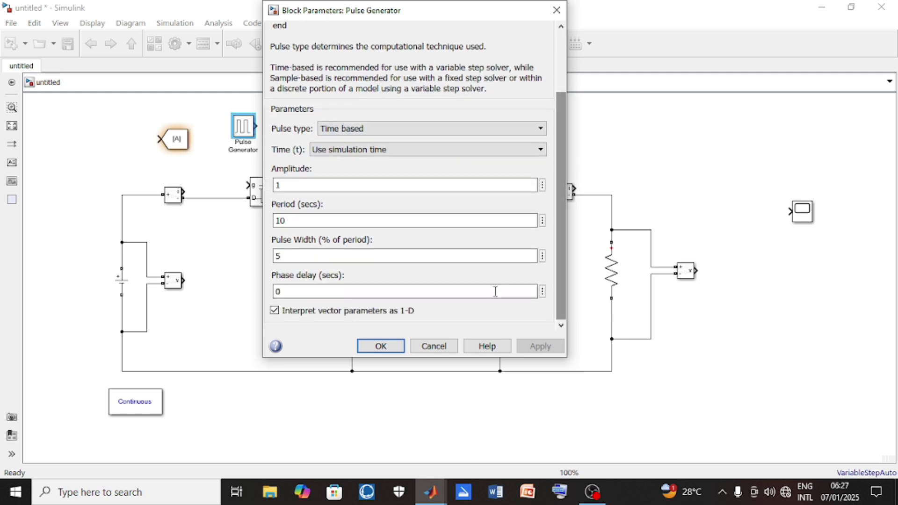
pyautogui.doubleClick(306, 221)
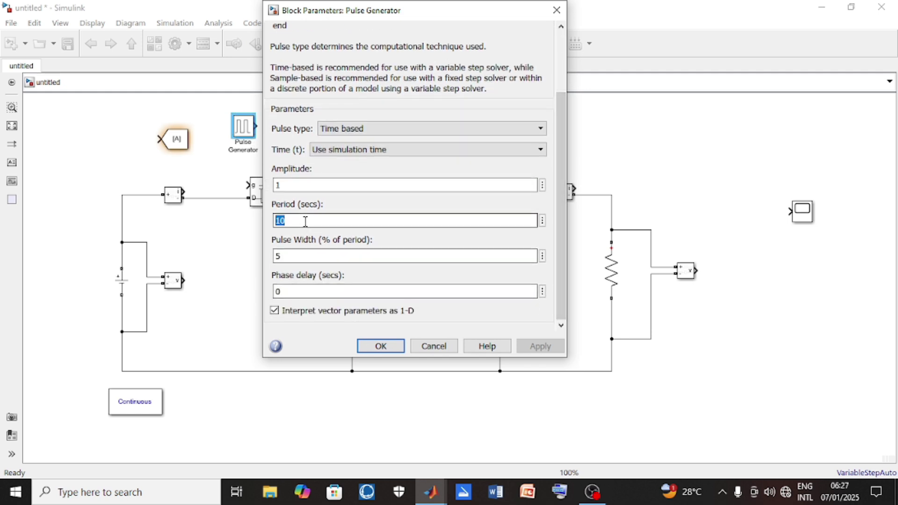
pyautogui.write('1/10000')
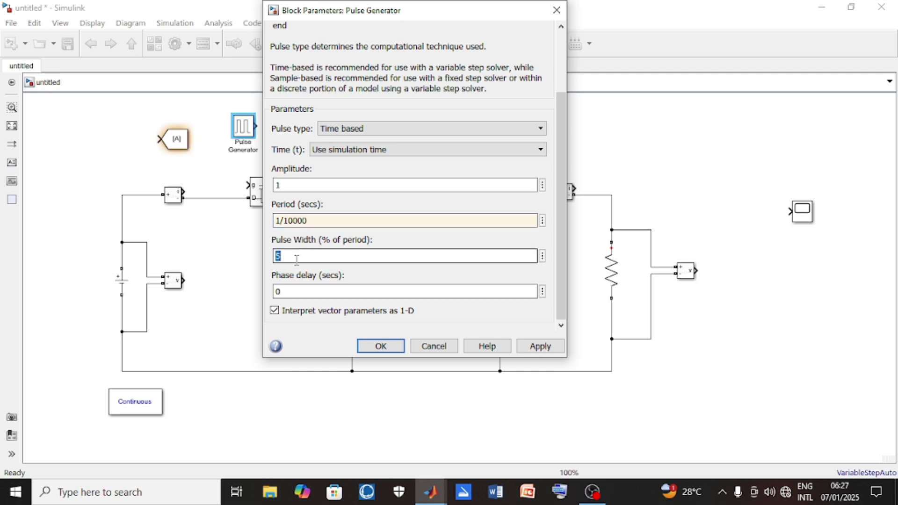
pyautogui.write('70')
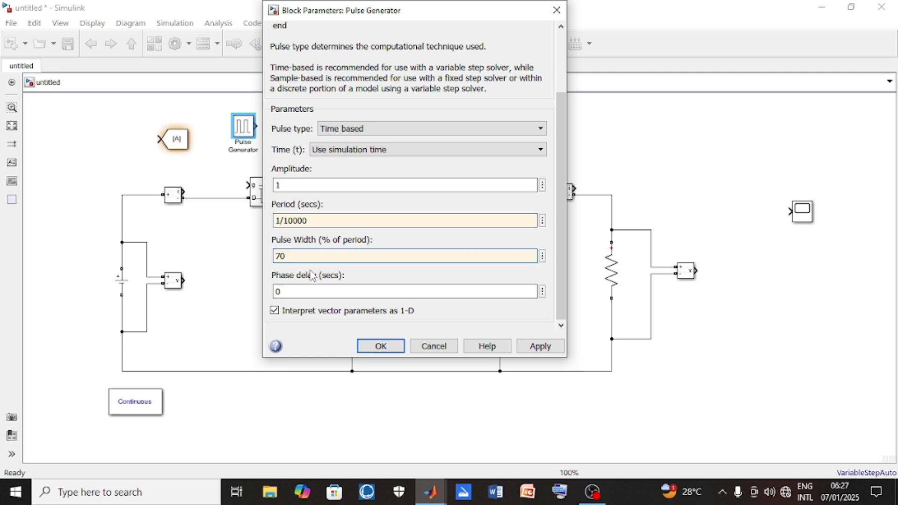
pyautogui.click(538, 347)
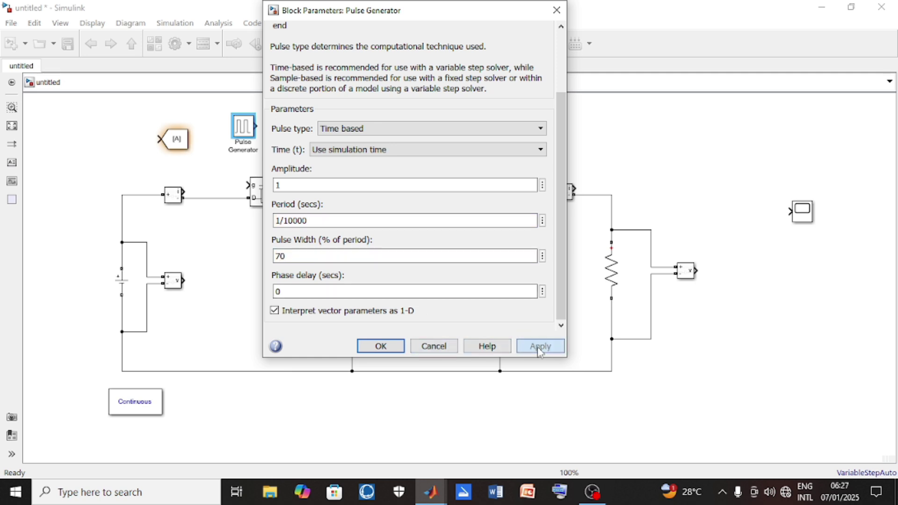
pyautogui.click(383, 348)
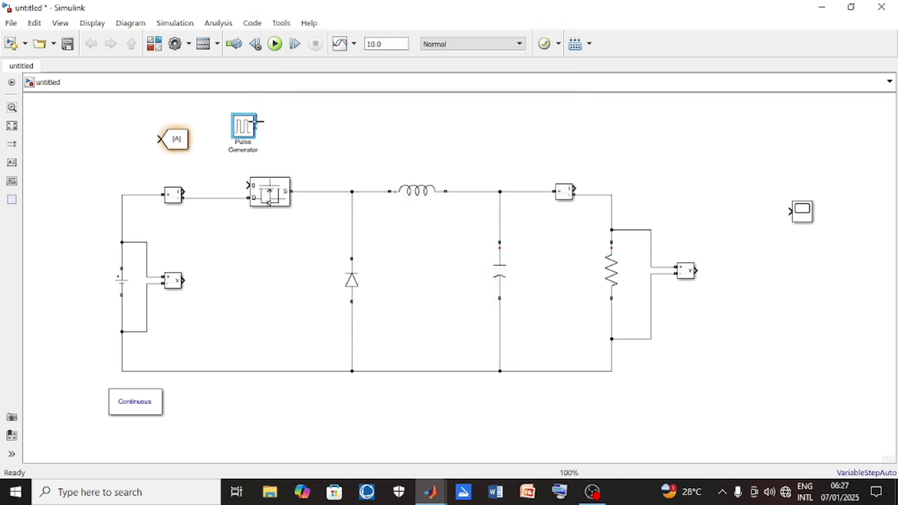
# Wire the Pulse Generator to the Mosfet gate, move the generator to the Mosfet's source side, and place the Goto block above the gate wire
pyautogui.moveTo(257, 126); pyautogui.dragTo(250, 176)
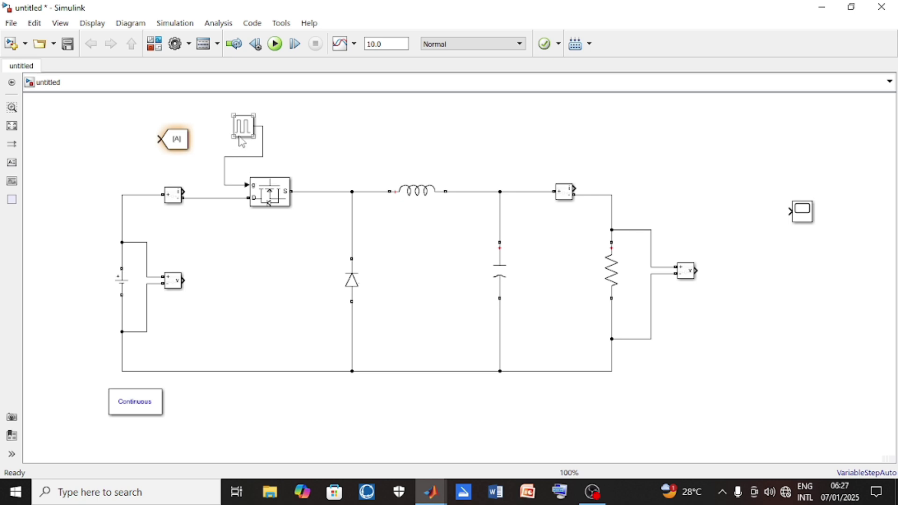
pyautogui.moveTo(251, 134); pyautogui.dragTo(329, 179)
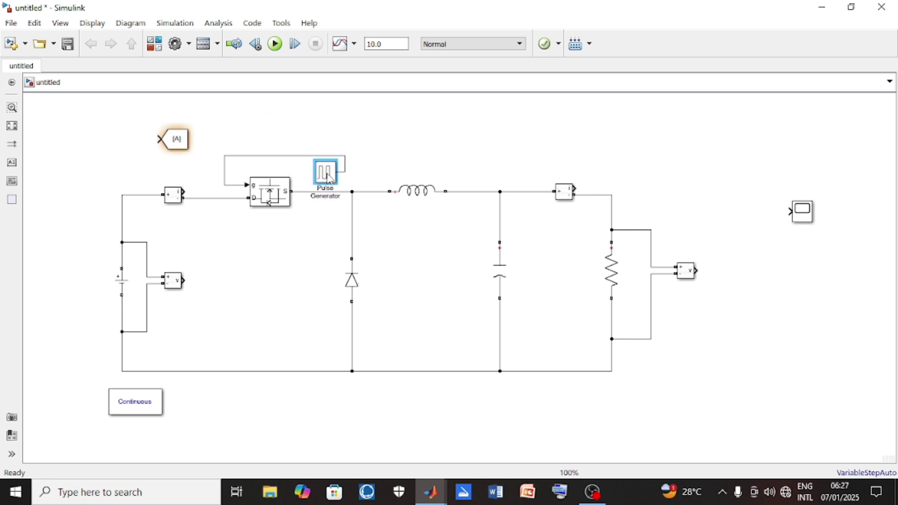
pyautogui.click(331, 122)
pyautogui.click(177, 143)
pyautogui.moveTo(177, 143); pyautogui.dragTo(219, 133)
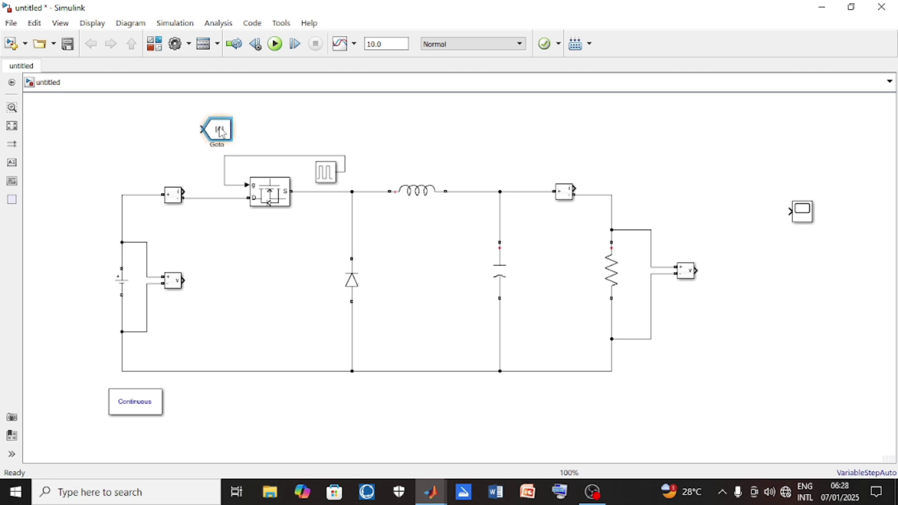
# Wire the source-side Current Measurement output to the Goto block, and widen that block with its tag set to I_source
pyautogui.moveTo(185, 192)
pyautogui.mouseDown()
pyautogui.moveTo(181, 135)
pyautogui.moveTo(197, 127)
pyautogui.mouseUp()
pyautogui.click(217, 135)
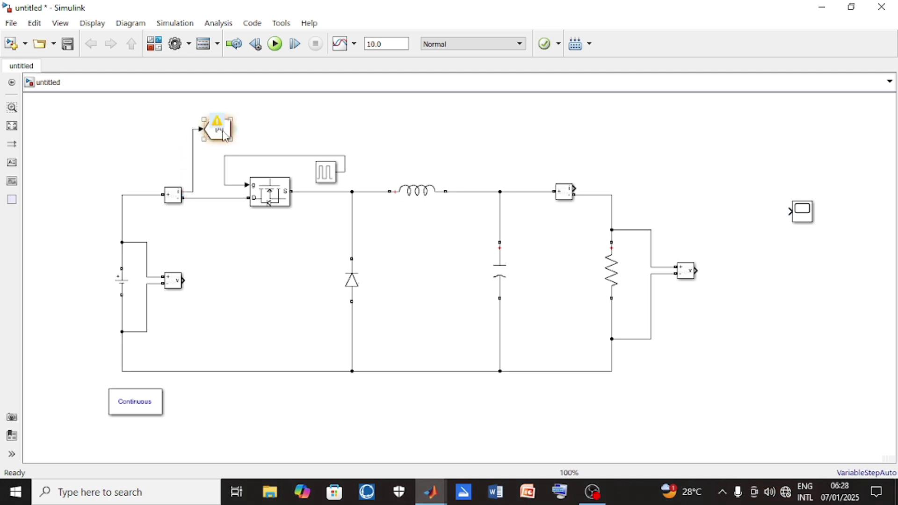
pyautogui.doubleClick(223, 134)
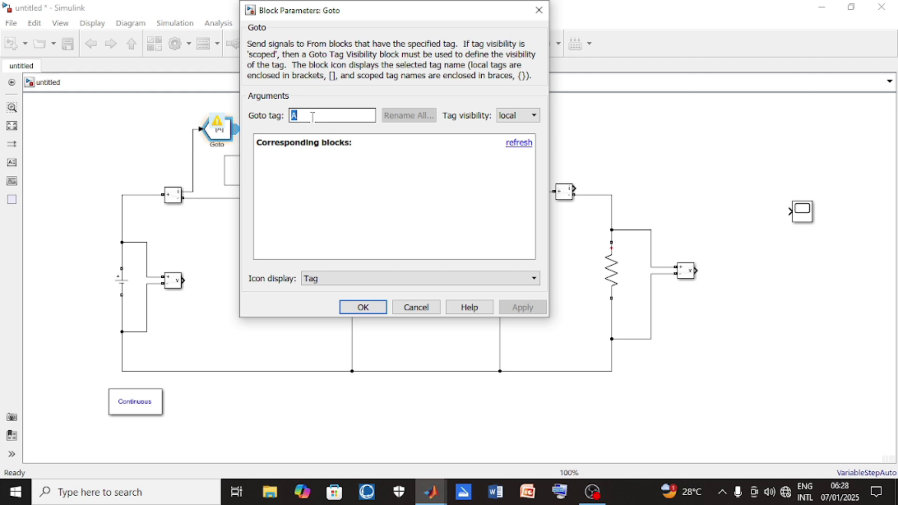
pyautogui.write('I_source')
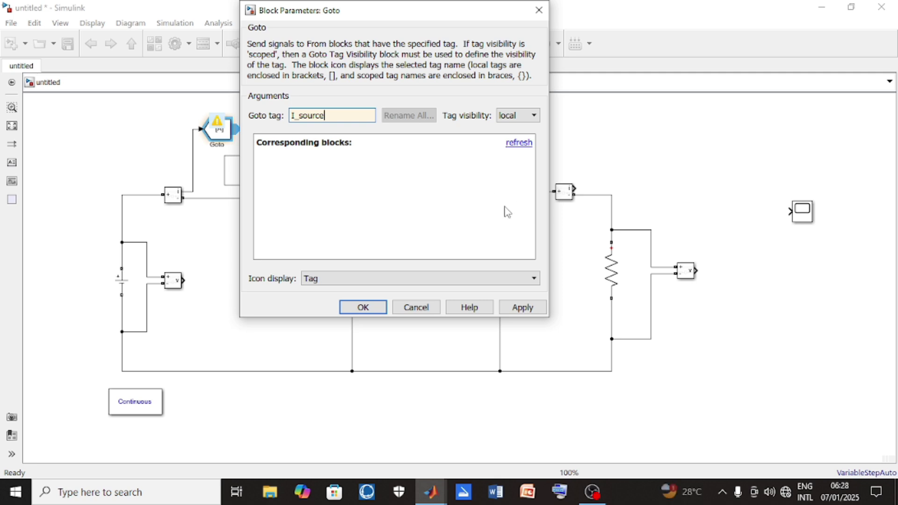
pyautogui.click(516, 309)
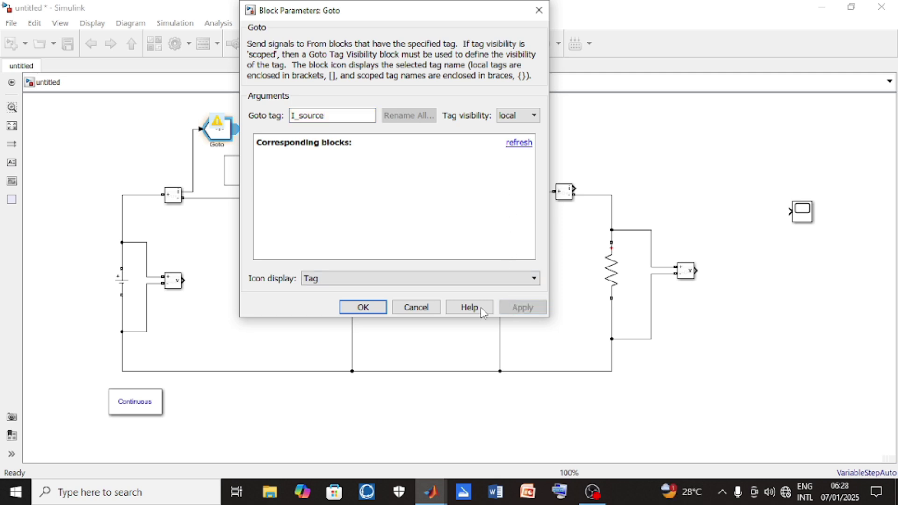
pyautogui.click(363, 308)
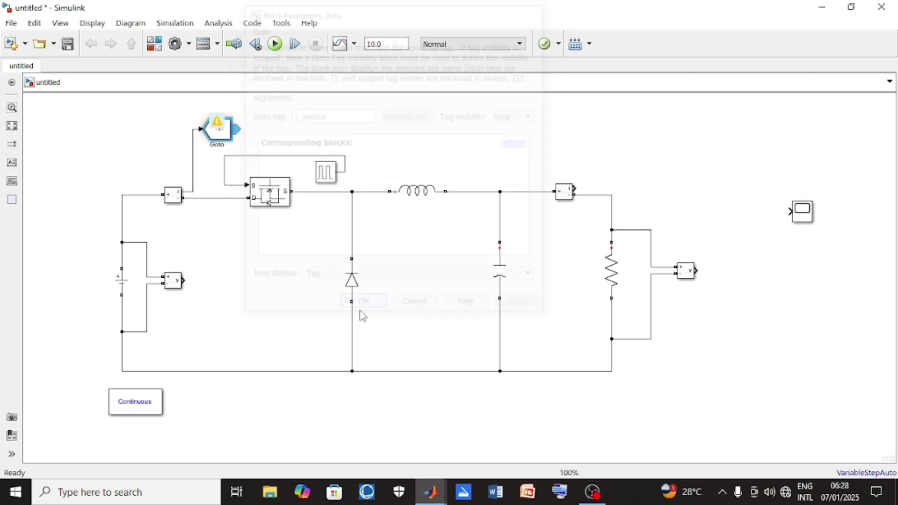
pyautogui.click(230, 137)
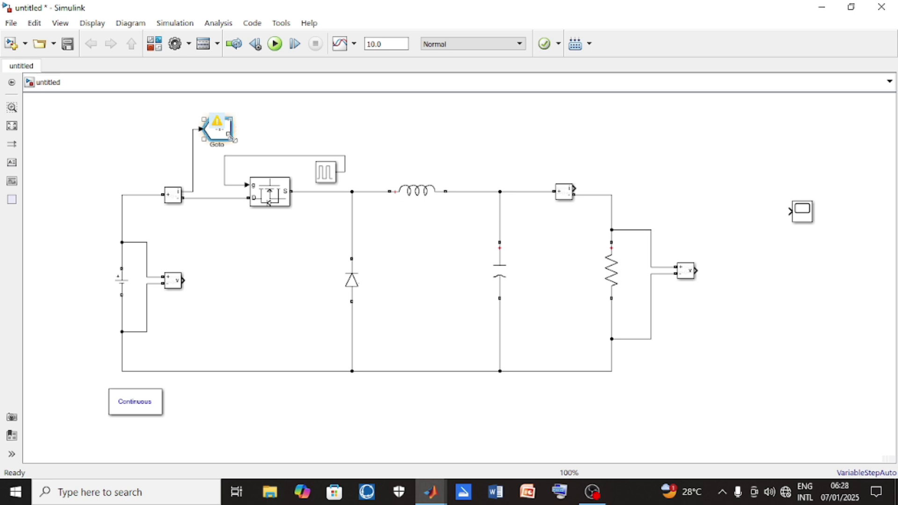
pyautogui.moveTo(233, 139); pyautogui.dragTo(240, 133)
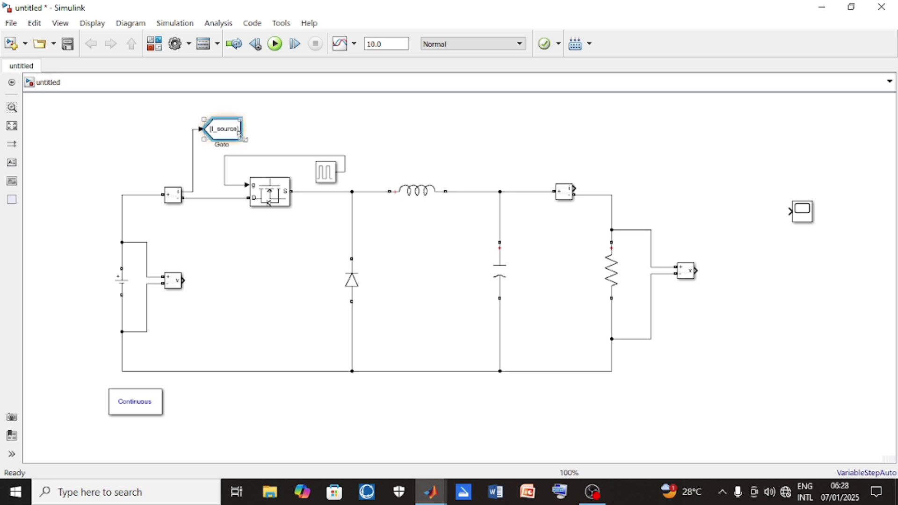
# Copy the I_source Goto block beside the source Voltage Measurement and wire the measurement's output to the copy
pyautogui.click(237, 132)
pyautogui.moveTo(237, 132); pyautogui.dragTo(251, 285)
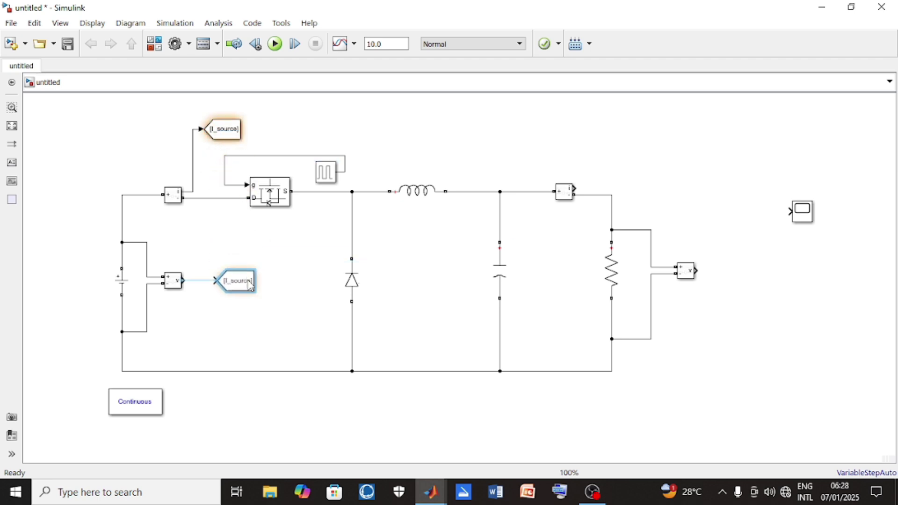
pyautogui.click(195, 281)
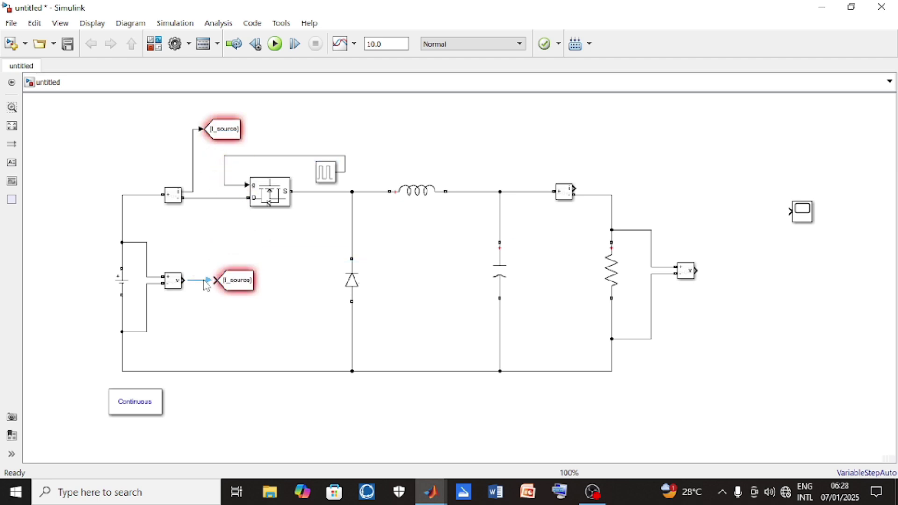
# Set the tag of the Goto block on the source Voltage Measurement to V_source
pyautogui.doubleClick(239, 286)
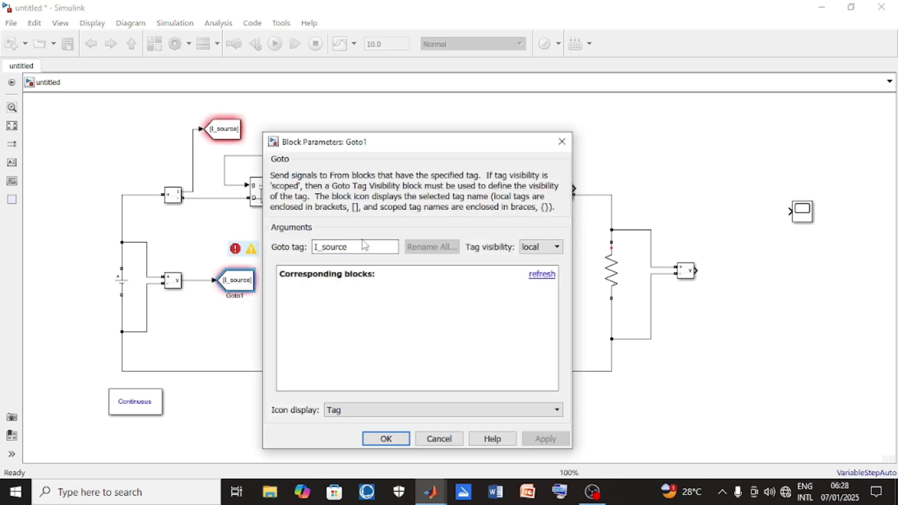
pyautogui.doubleClick(362, 244)
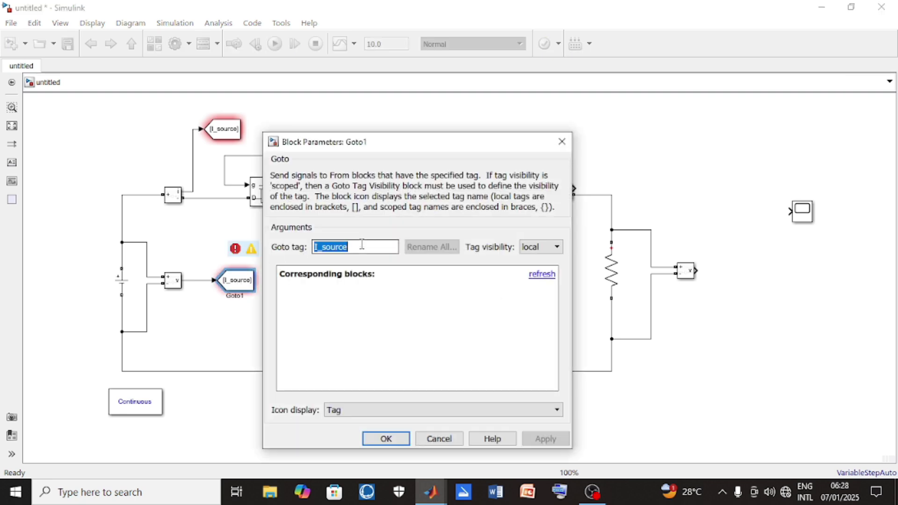
pyautogui.write('V')
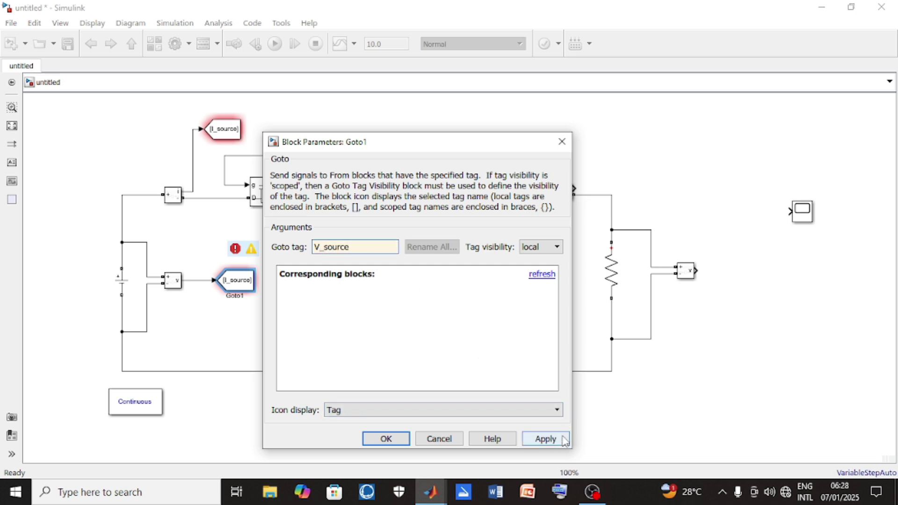
pyautogui.click(546, 439)
pyautogui.click(386, 438)
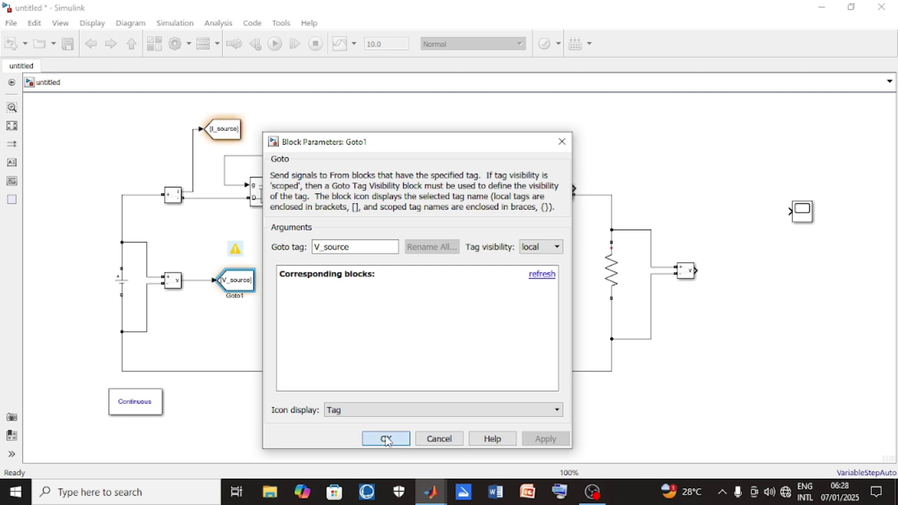
# Copy the V_source Goto block above the load branch and wire the load-side Current Measurement output to the copy
pyautogui.click(238, 282)
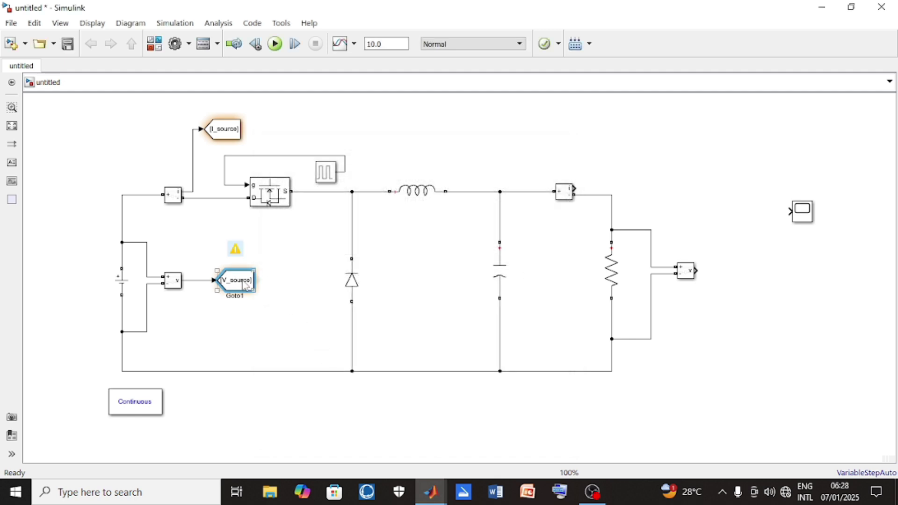
pyautogui.moveTo(247, 286); pyautogui.dragTo(636, 158)
pyautogui.moveTo(574, 189)
pyautogui.mouseDown()
pyautogui.moveTo(589, 161)
pyautogui.moveTo(607, 156)
pyautogui.mouseUp()
# Set the tag of the Goto block on the load-side Current Measurement to I_load
pyautogui.doubleClick(628, 159)
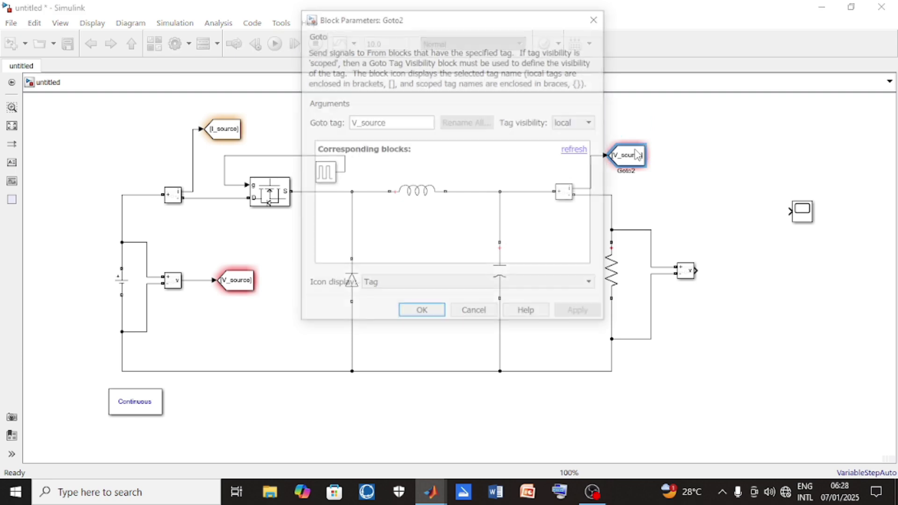
pyautogui.doubleClick(390, 124)
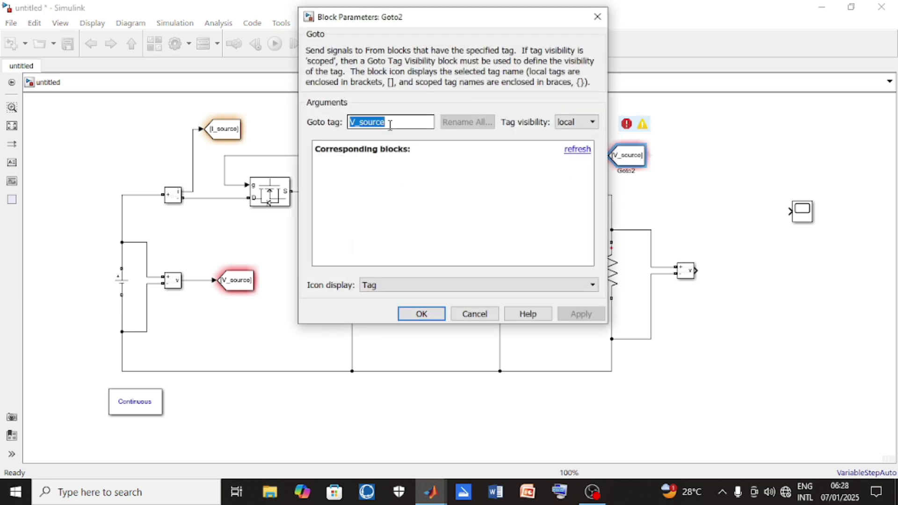
pyautogui.write('I')
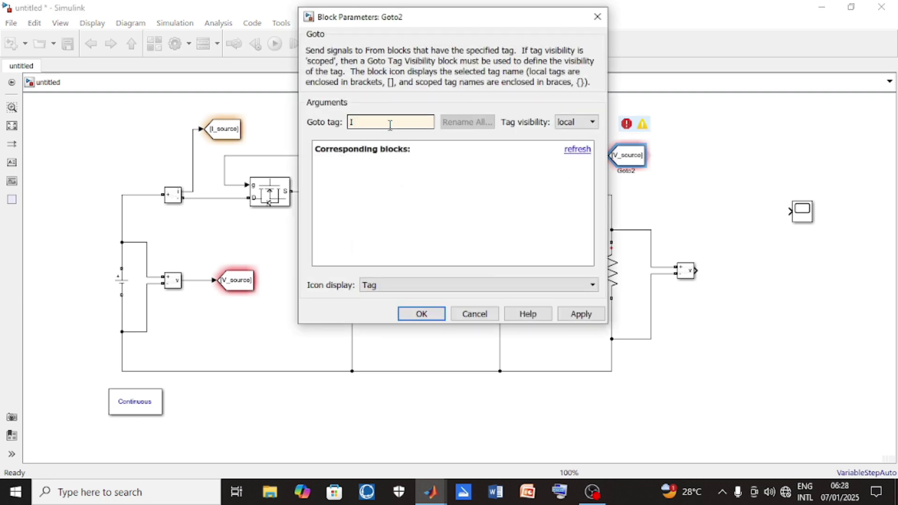
pyautogui.write('_load')
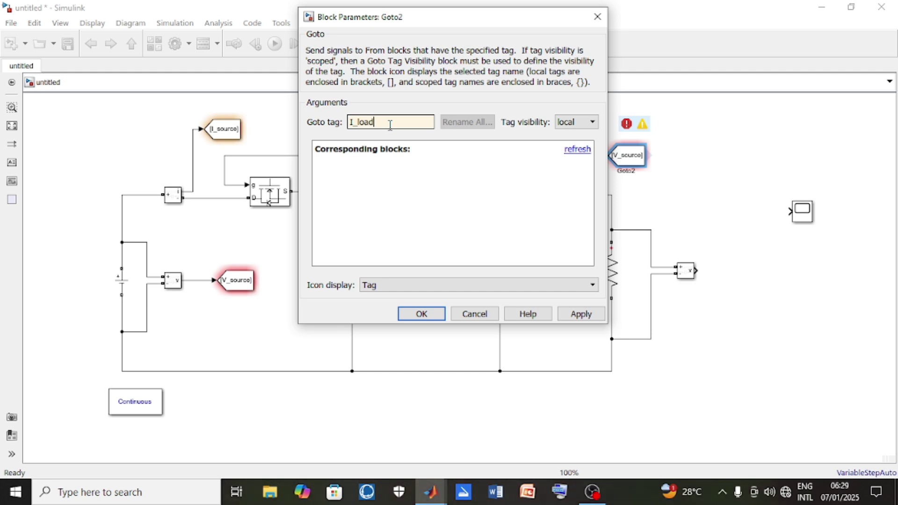
pyautogui.click(580, 312)
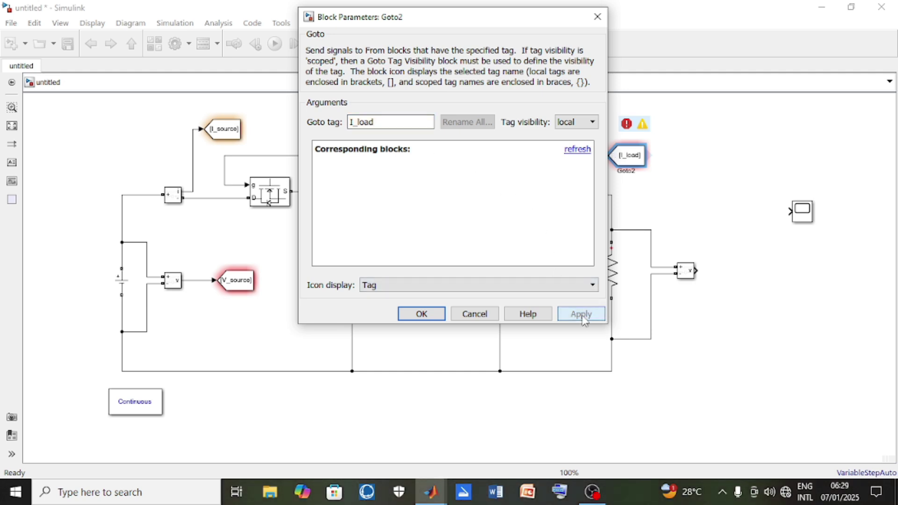
pyautogui.click(415, 314)
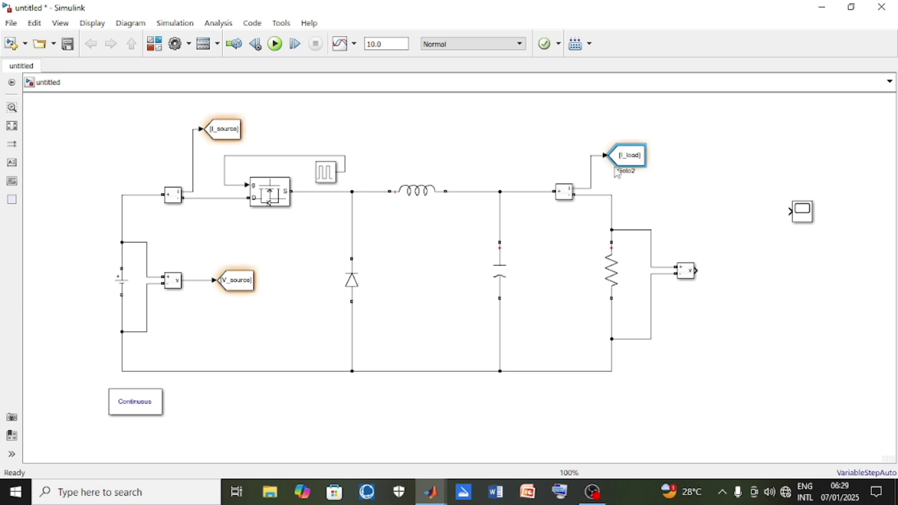
# Copy the I_load Goto block onto the load Voltage Measurement's output and set the copy's tag to V_load
pyautogui.click(631, 160)
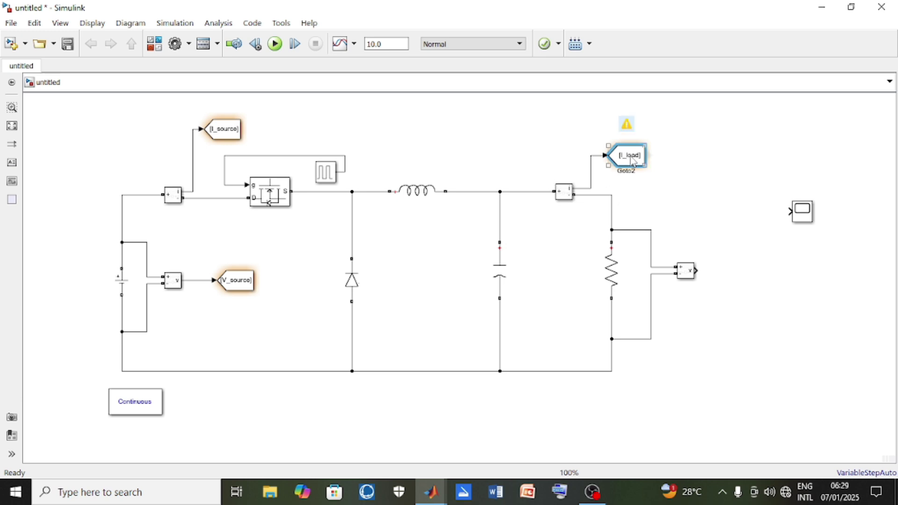
pyautogui.moveTo(632, 160); pyautogui.dragTo(762, 279)
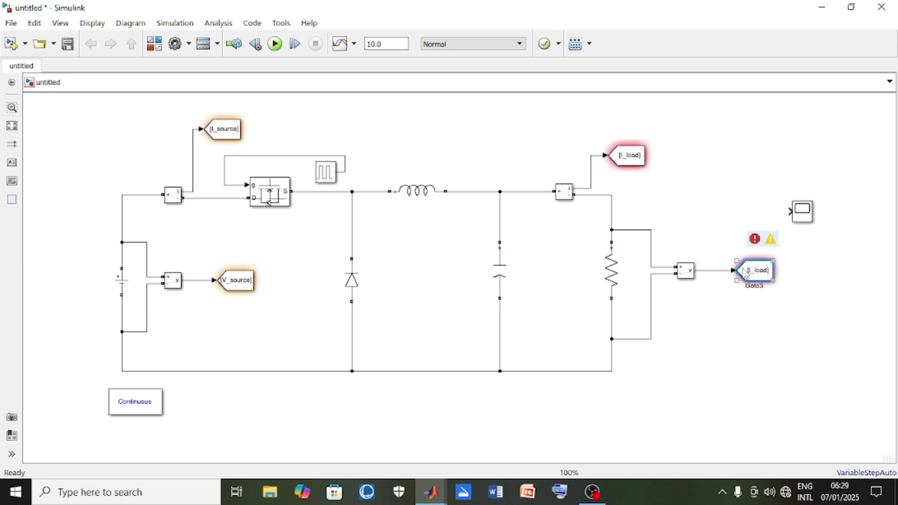
pyautogui.doubleClick(755, 270)
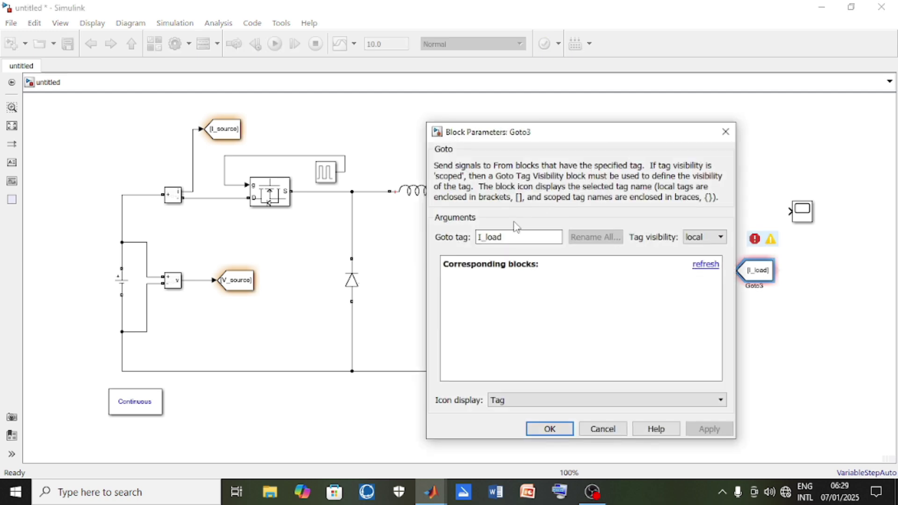
pyautogui.doubleClick(535, 238)
pyautogui.write('V')
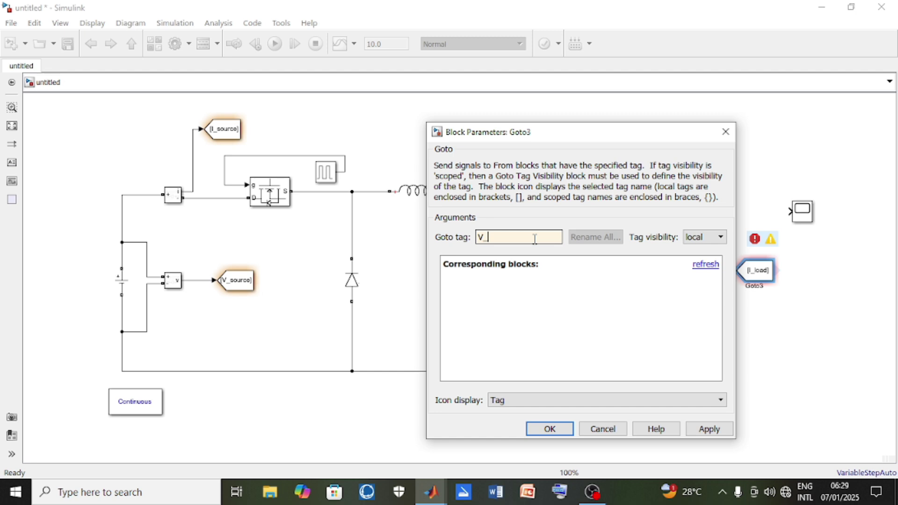
pyautogui.write('_load')
pyautogui.click(704, 429)
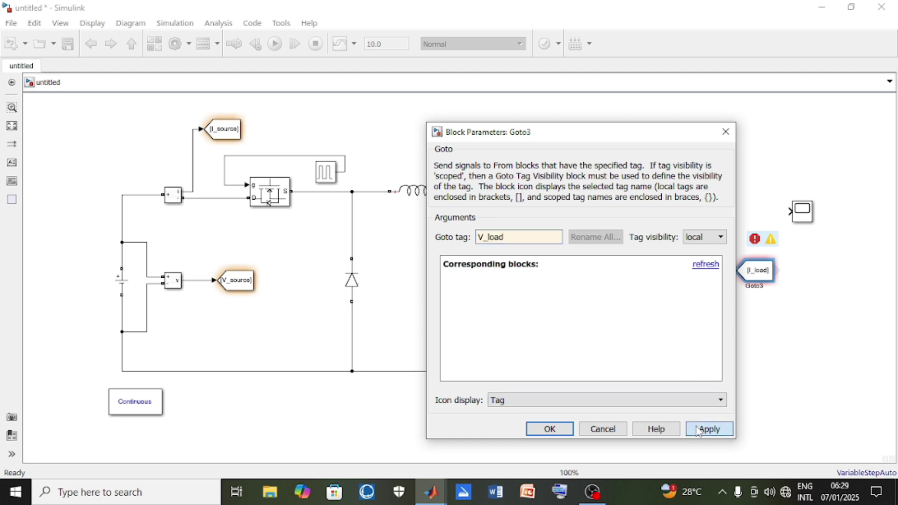
pyautogui.click(554, 431)
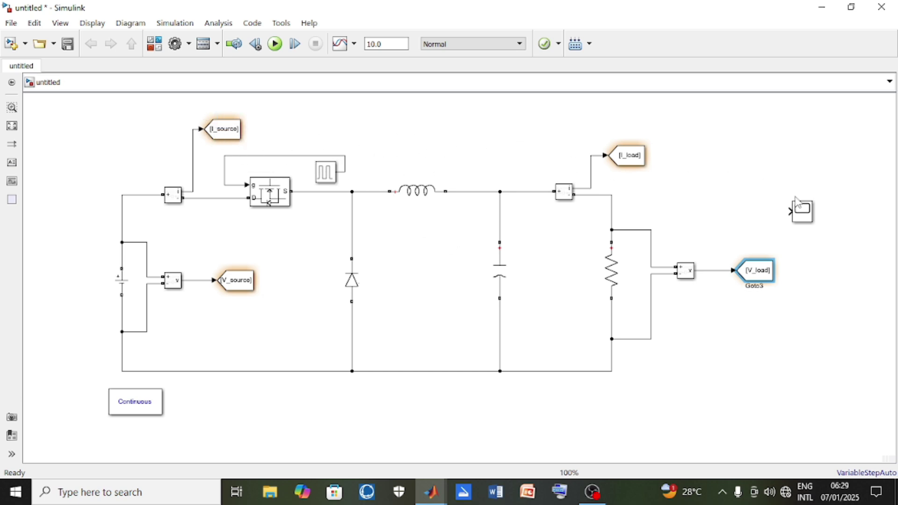
# Move the Scope below the V_load Goto block and set its number of input ports to 4
pyautogui.moveTo(808, 219); pyautogui.dragTo(758, 355)
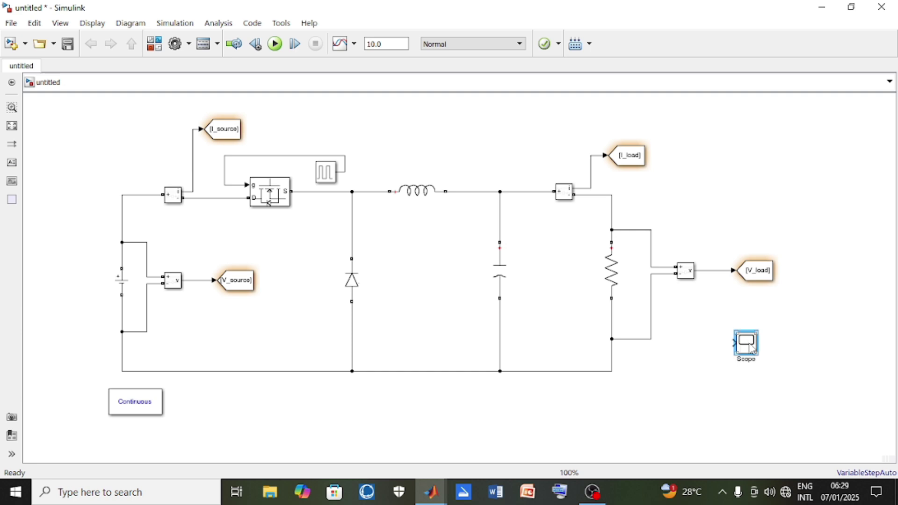
pyautogui.rightClick(750, 348)
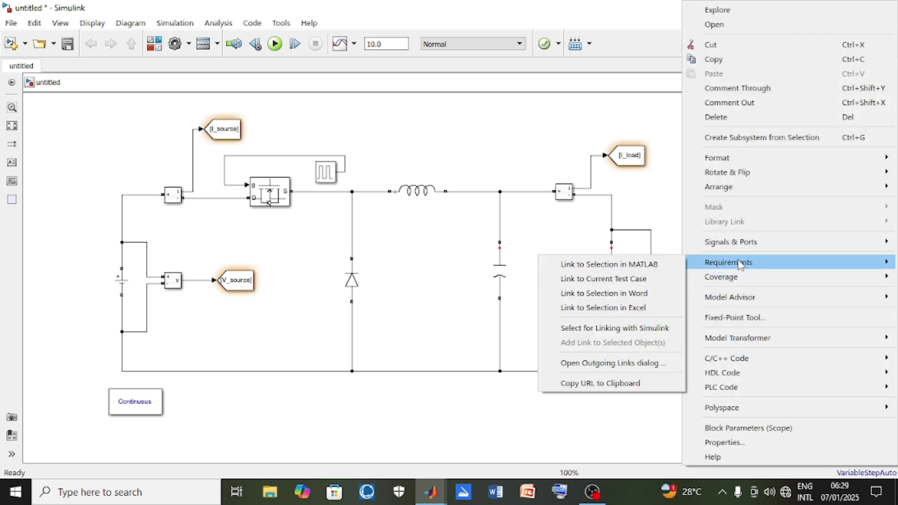
pyautogui.moveTo(731, 242)
pyautogui.moveTo(663, 248)
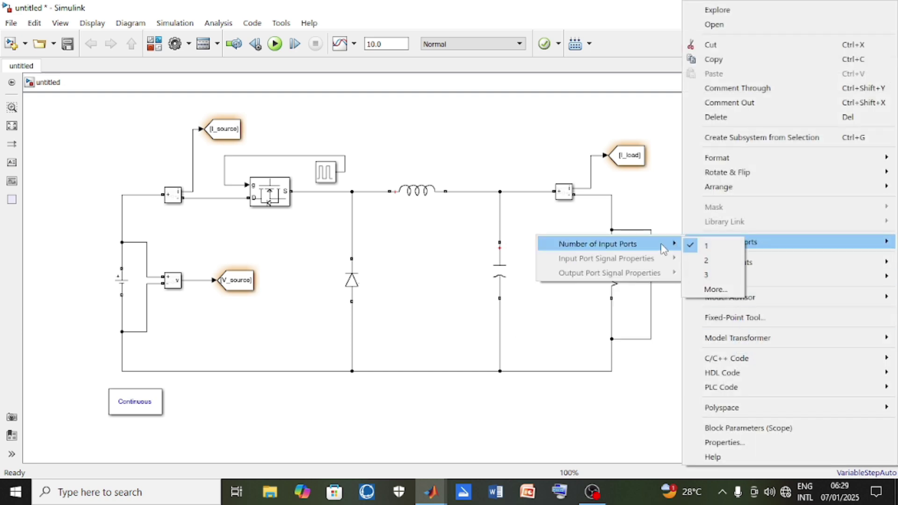
pyautogui.click(707, 290)
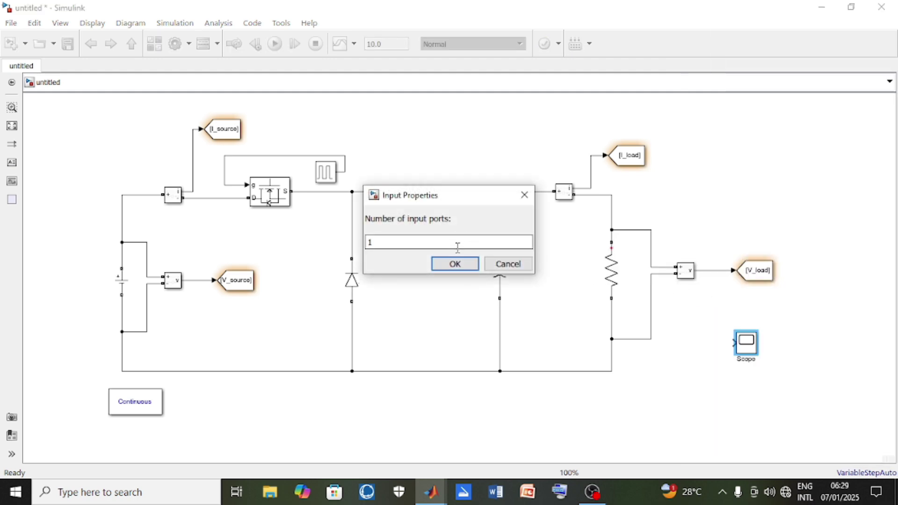
pyautogui.write('4')
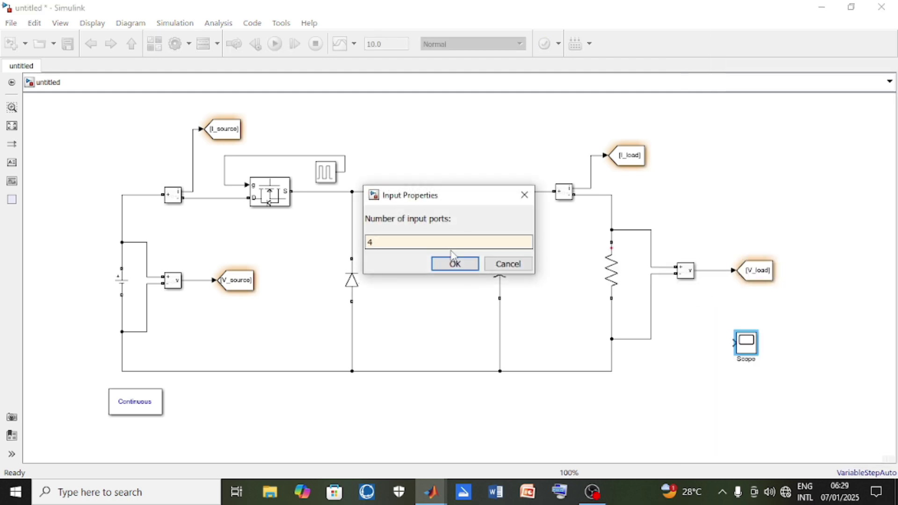
pyautogui.click(449, 265)
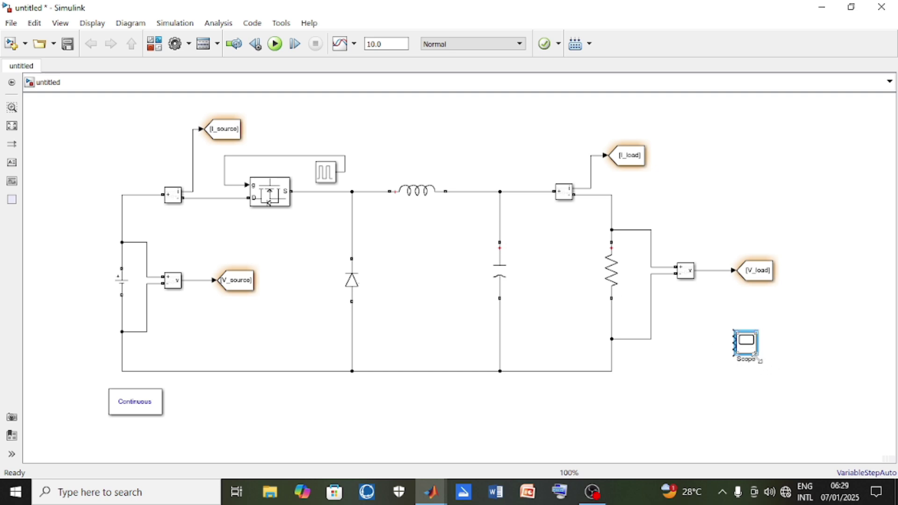
# Resize the Scope into a tall block with well-spaced inputs and shift it slightly farther from the load
pyautogui.moveTo(760, 360); pyautogui.dragTo(801, 404)
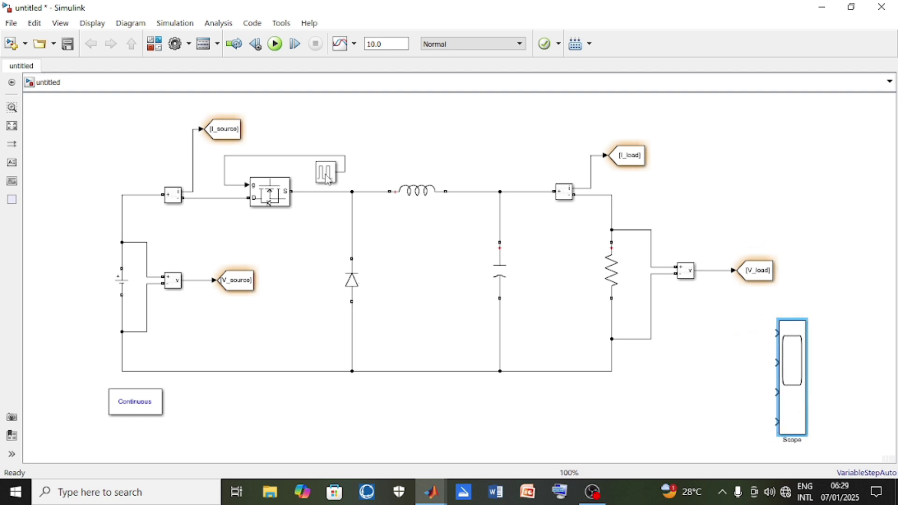
pyautogui.click(249, 287)
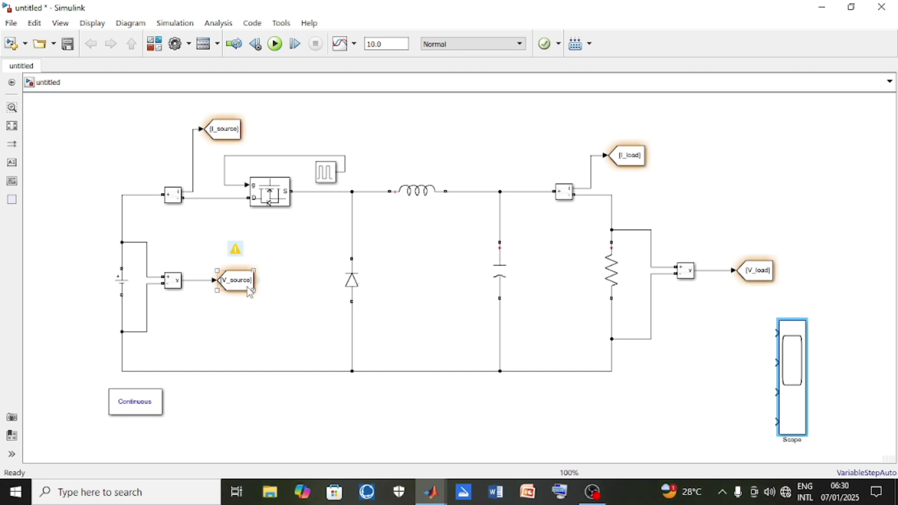
pyautogui.click(285, 283)
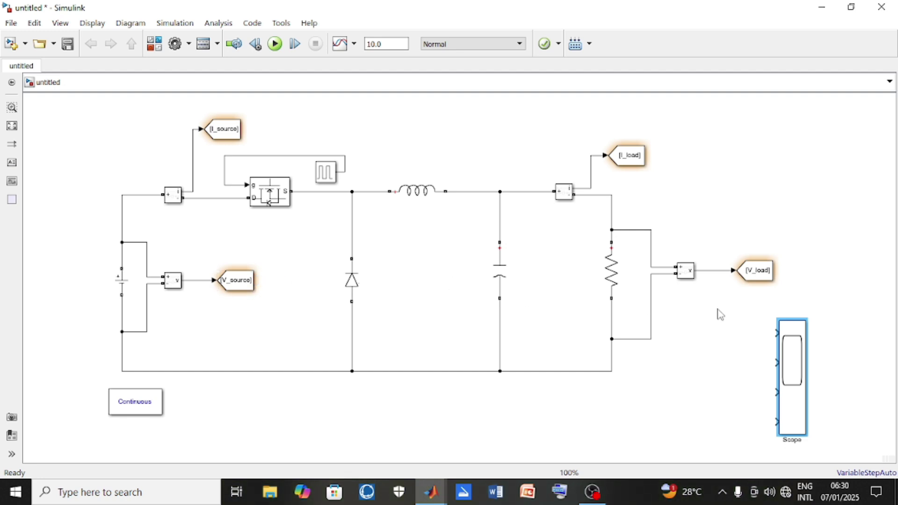
# Set the Scope's display layout to a two-by-two grid, then enlarge its window vertically, move it up and close it
pyautogui.doubleClick(796, 357)
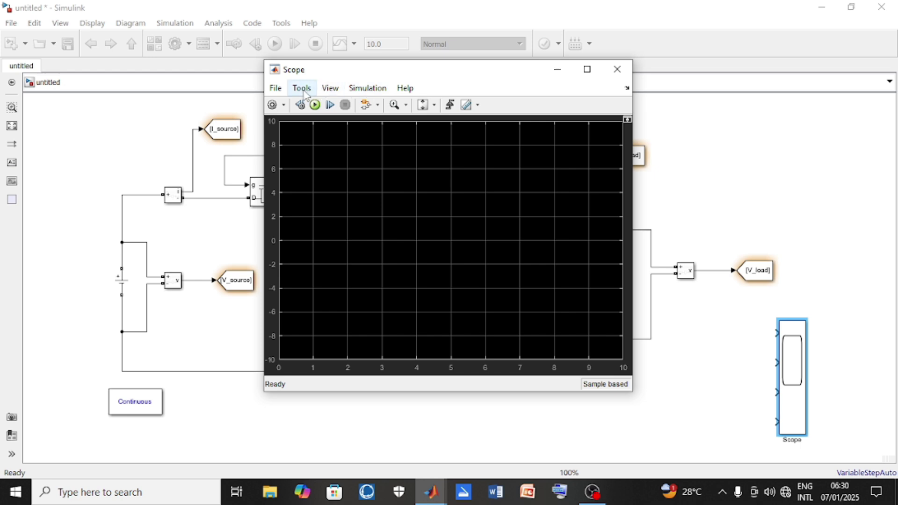
pyautogui.click(329, 89)
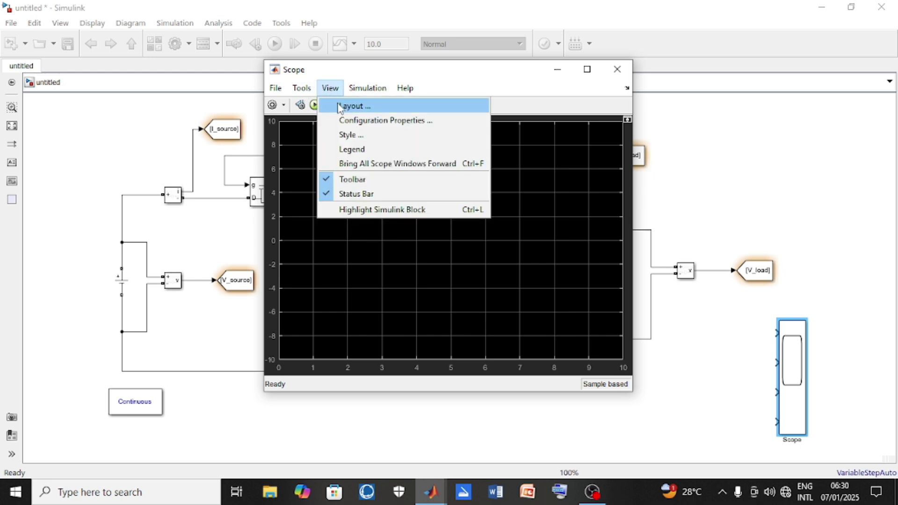
pyautogui.click(340, 107)
pyautogui.click(373, 136)
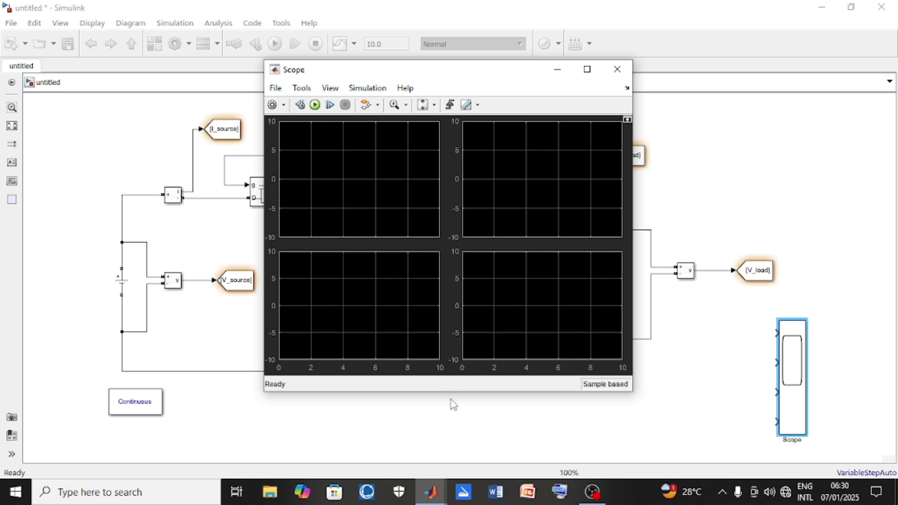
pyautogui.moveTo(448, 392); pyautogui.dragTo(461, 469)
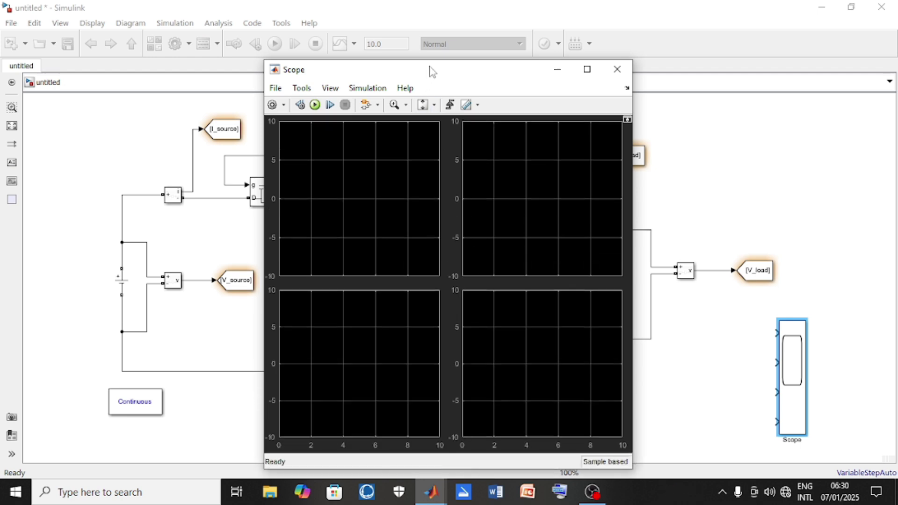
pyautogui.moveTo(438, 61); pyautogui.dragTo(436, 10)
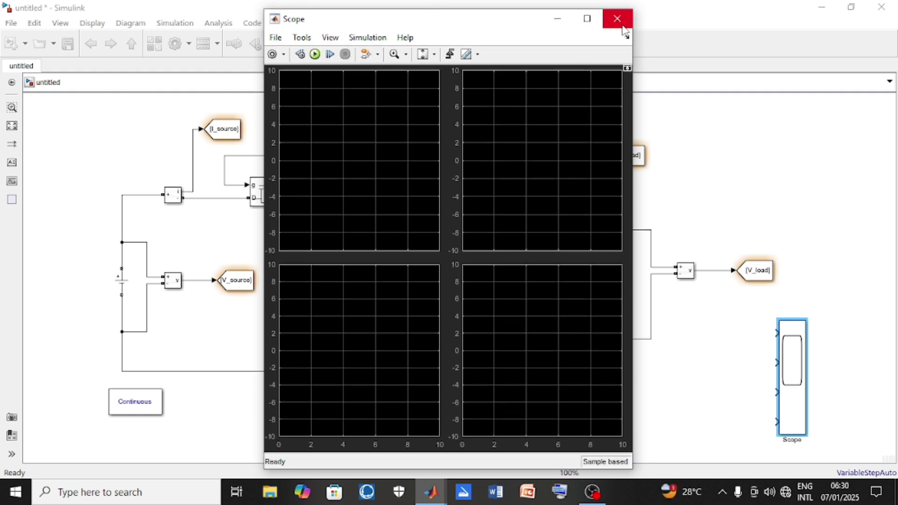
pyautogui.click(618, 19)
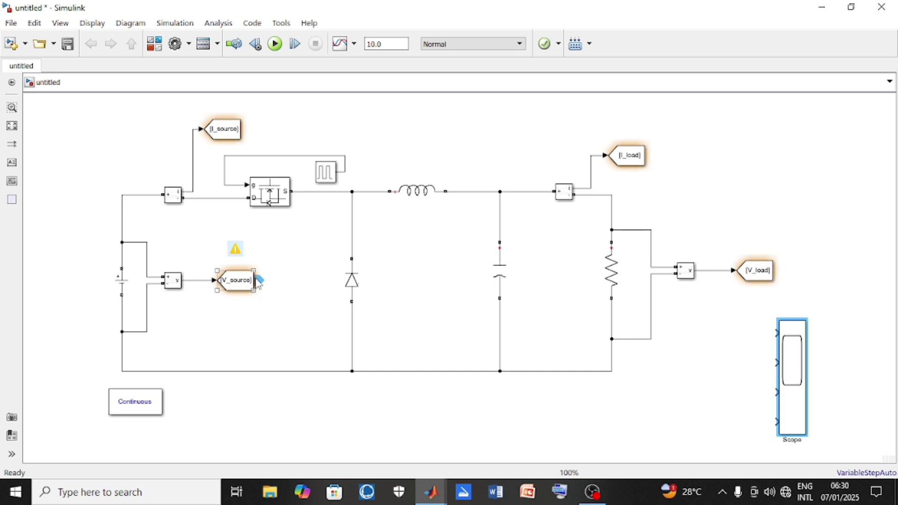
# Feed the Scope's first input from a V_source From block and its second from an I_source From block, aligning both blocks
pyautogui.moveTo(258, 284)
pyautogui.mouseDown()
pyautogui.moveTo(296, 282)
pyautogui.moveTo(444, 317)
pyautogui.moveTo(725, 316)
pyautogui.moveTo(715, 336)
pyautogui.moveTo(758, 325)
pyautogui.moveTo(776, 332)
pyautogui.mouseUp()
pyautogui.moveTo(713, 336); pyautogui.dragTo(708, 340)
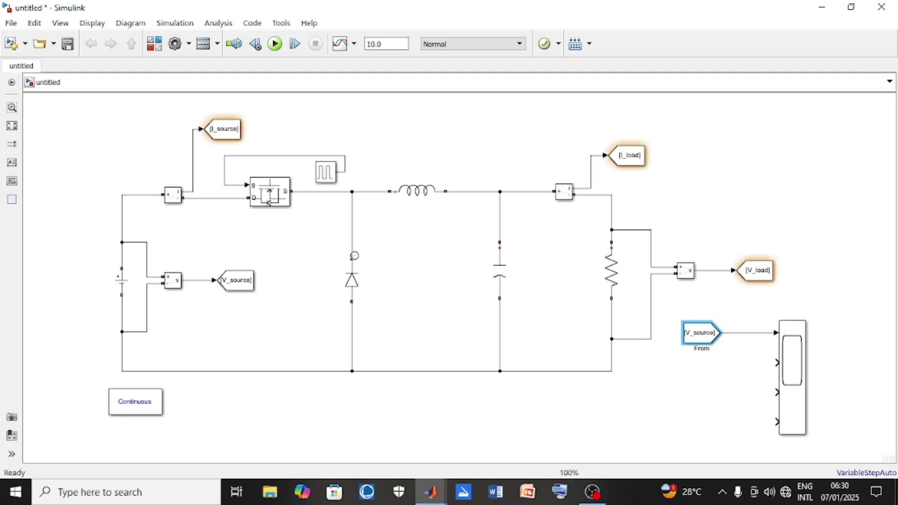
pyautogui.click(226, 134)
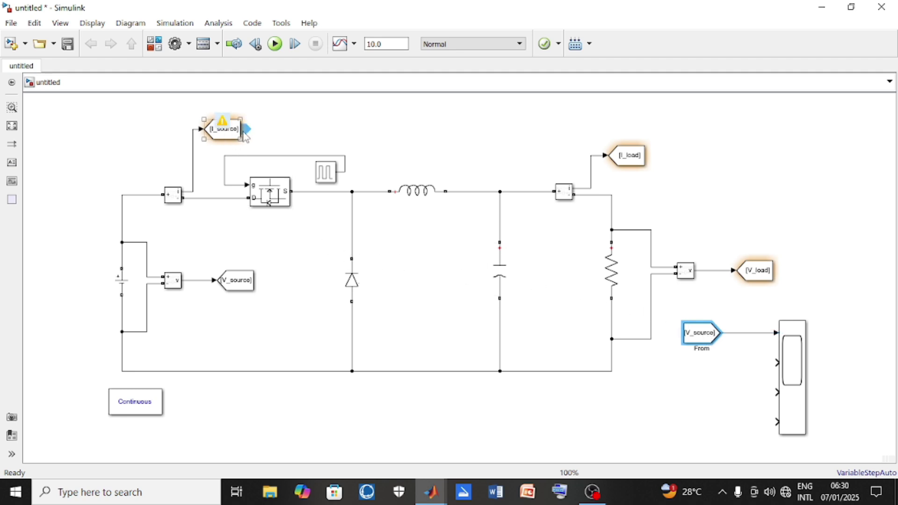
pyautogui.moveTo(244, 134)
pyautogui.mouseDown()
pyautogui.moveTo(425, 265)
pyautogui.moveTo(702, 365)
pyautogui.moveTo(777, 362)
pyautogui.mouseUp()
pyautogui.moveTo(696, 365); pyautogui.dragTo(702, 370)
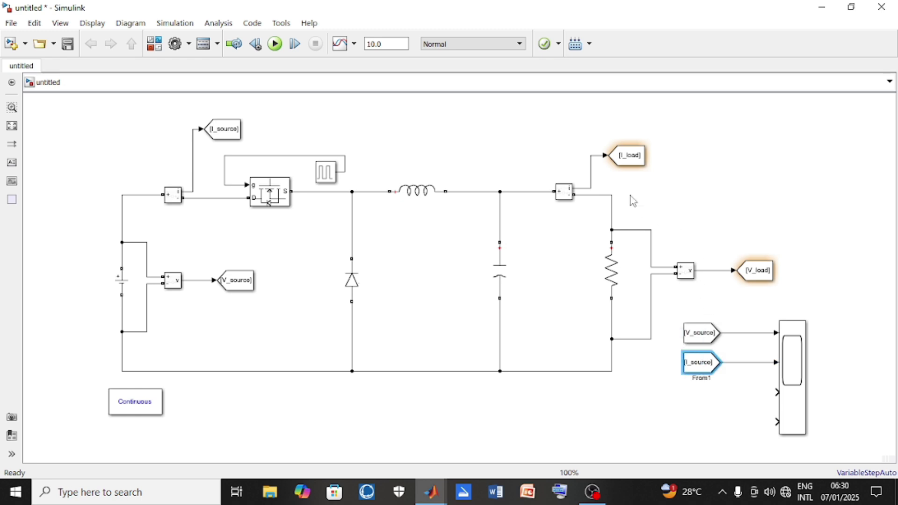
# Feed the Scope's third input from a V_load From block and its fourth from an I_load From block, aligned with the others
pyautogui.moveTo(763, 270)
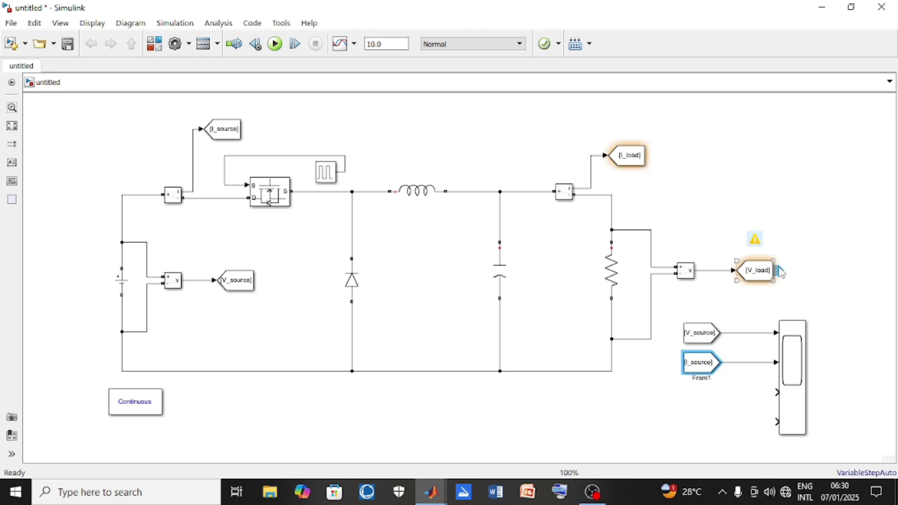
pyautogui.moveTo(781, 274); pyautogui.dragTo(777, 392)
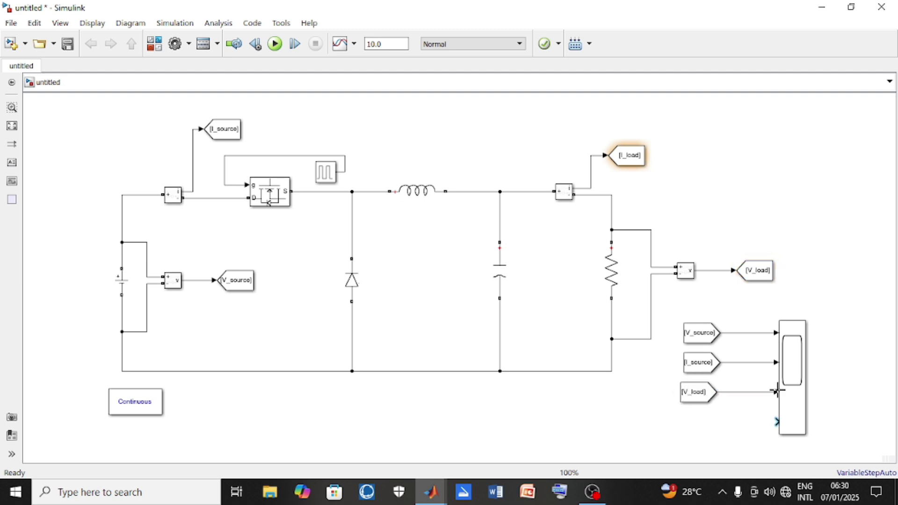
pyautogui.moveTo(700, 396); pyautogui.dragTo(706, 396)
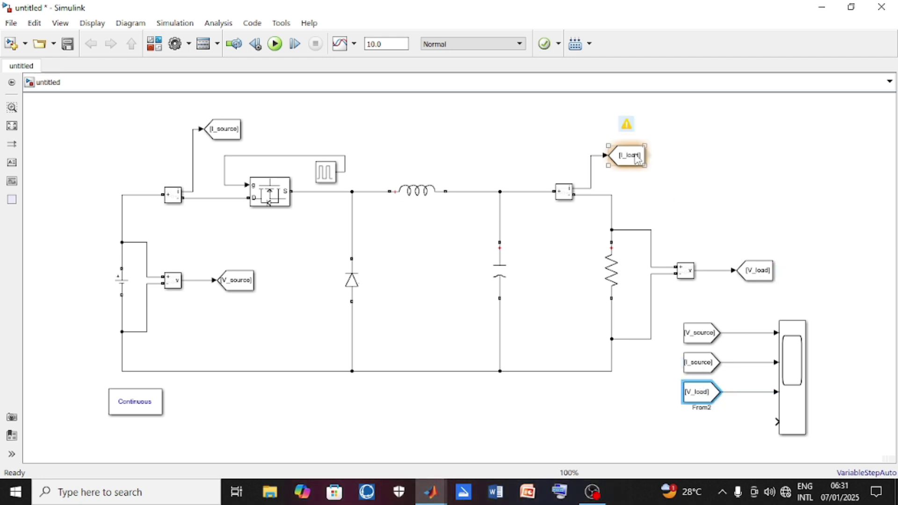
pyautogui.moveTo(651, 155)
pyautogui.mouseDown()
pyautogui.moveTo(667, 154)
pyautogui.moveTo(742, 355)
pyautogui.moveTo(724, 416)
pyautogui.moveTo(700, 432)
pyautogui.moveTo(713, 419)
pyautogui.moveTo(780, 420)
pyautogui.mouseUp()
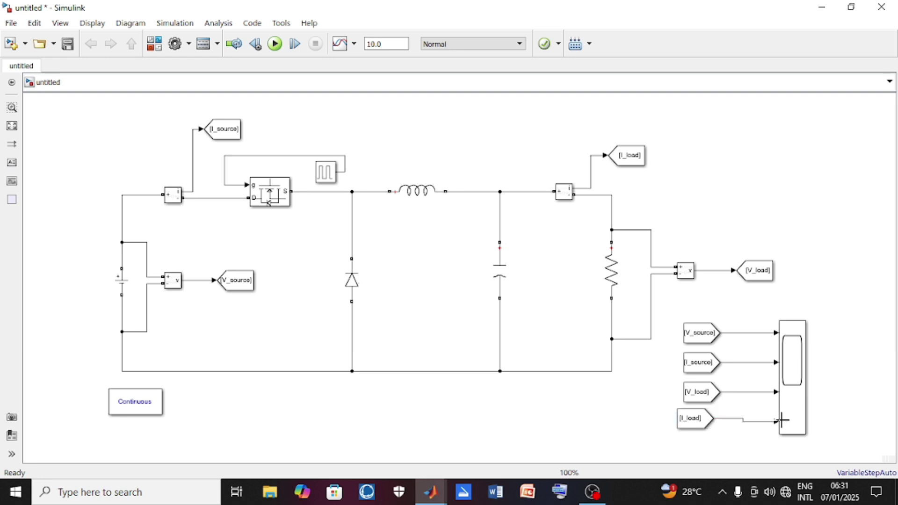
pyautogui.moveTo(702, 427); pyautogui.dragTo(709, 433)
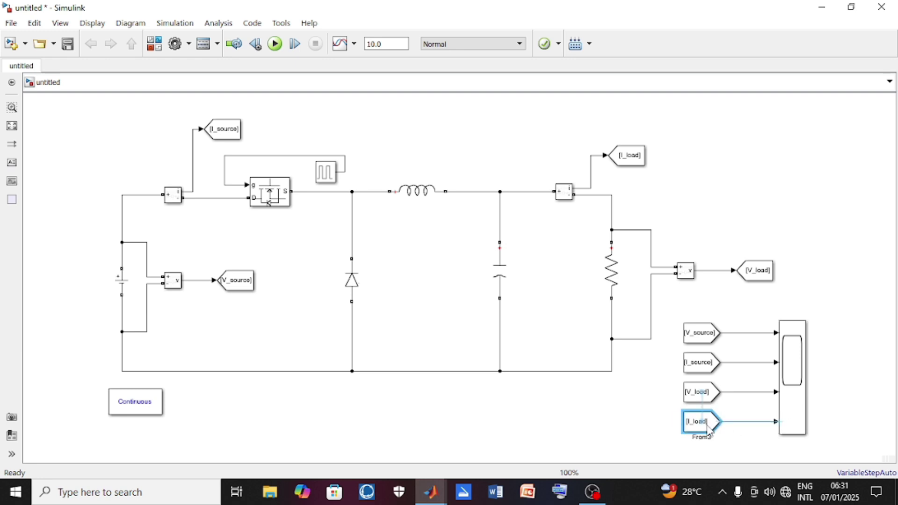
pyautogui.click(844, 327)
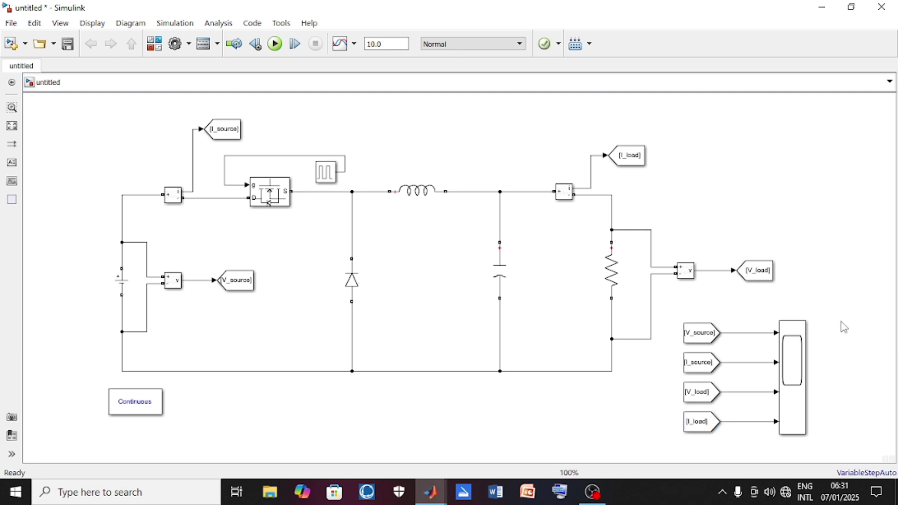
pyautogui.click(789, 392)
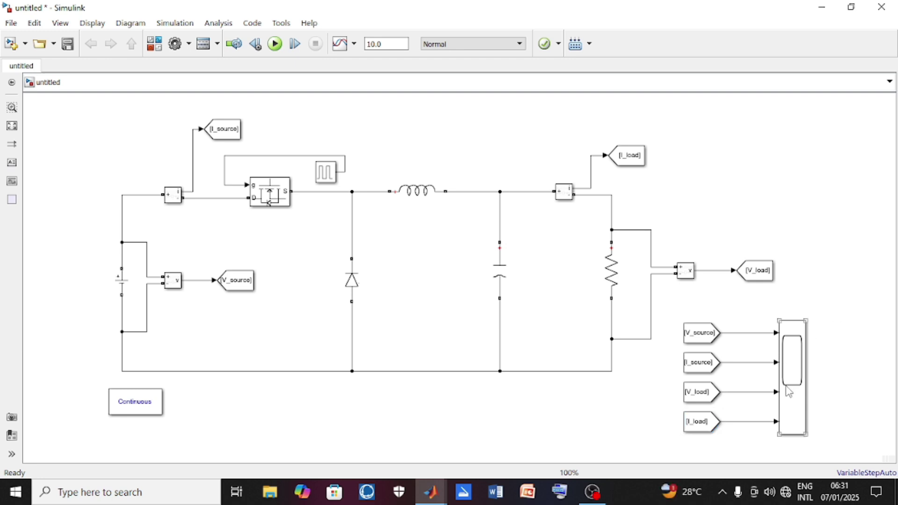
pyautogui.doubleClick(789, 392)
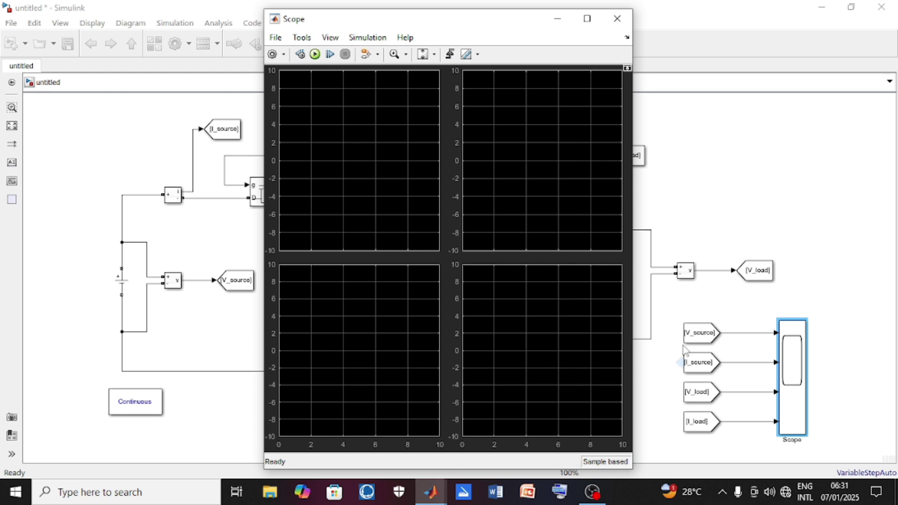
pyautogui.click(616, 19)
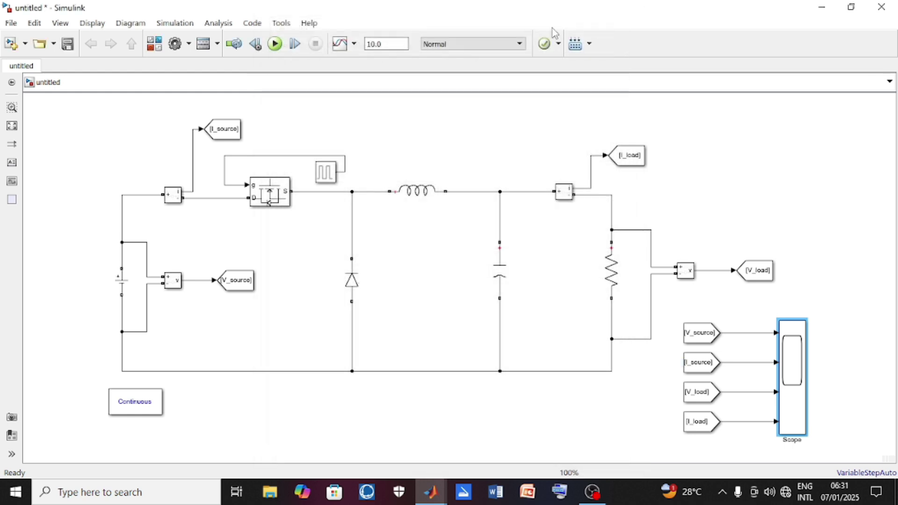
# Set the simulation stop time to 0.5, open the Scope and run the simulation
pyautogui.doubleClick(395, 41)
pyautogui.write('0')
pyautogui.doubleClick(805, 358)
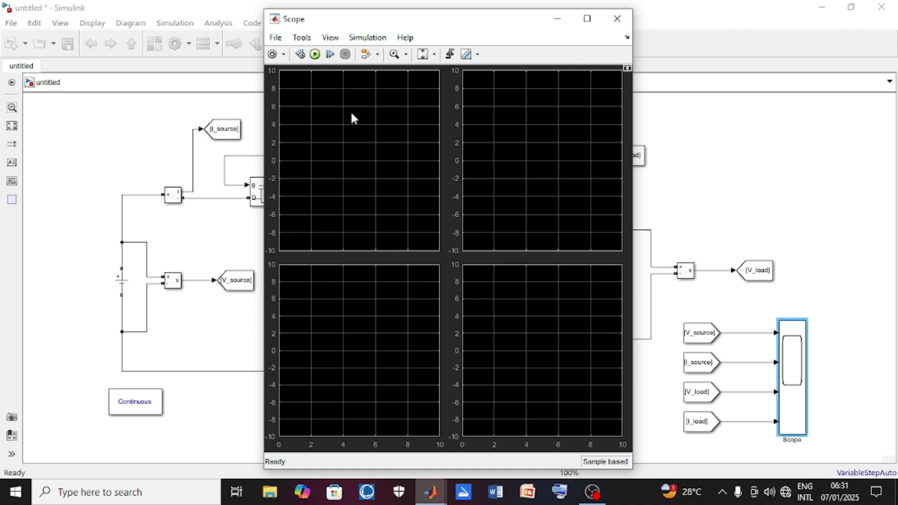
pyautogui.click(315, 54)
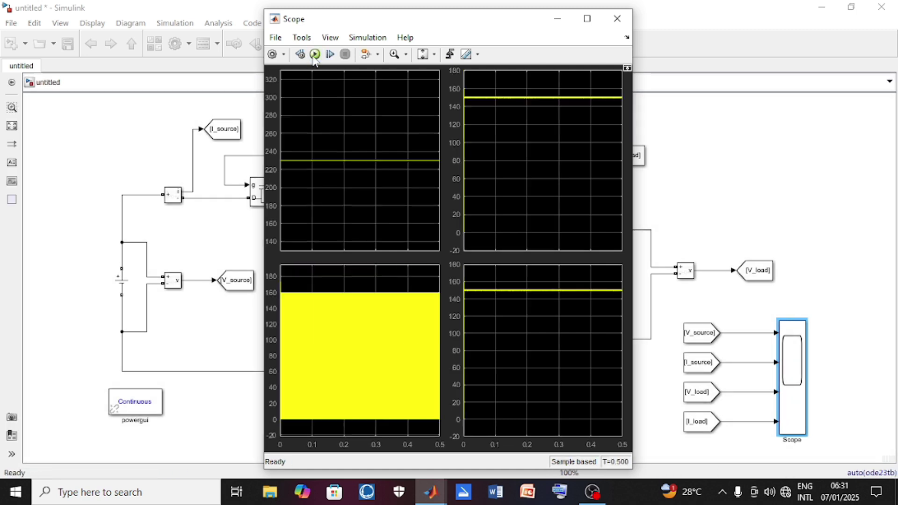
pyautogui.click(330, 37)
pyautogui.click(347, 56)
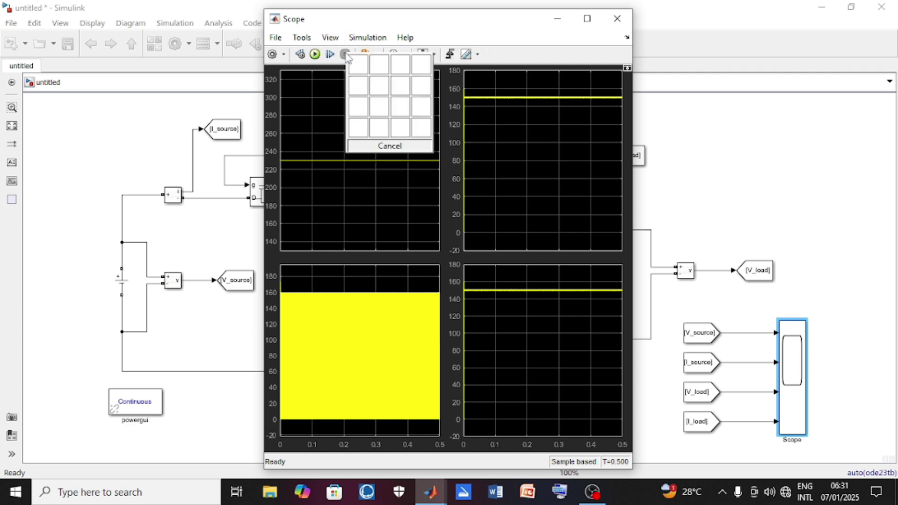
pyautogui.click(328, 39)
# In the Scope's style settings, choose white for the figure and axes background and dark gray for the axes foreground
pyautogui.click(328, 39)
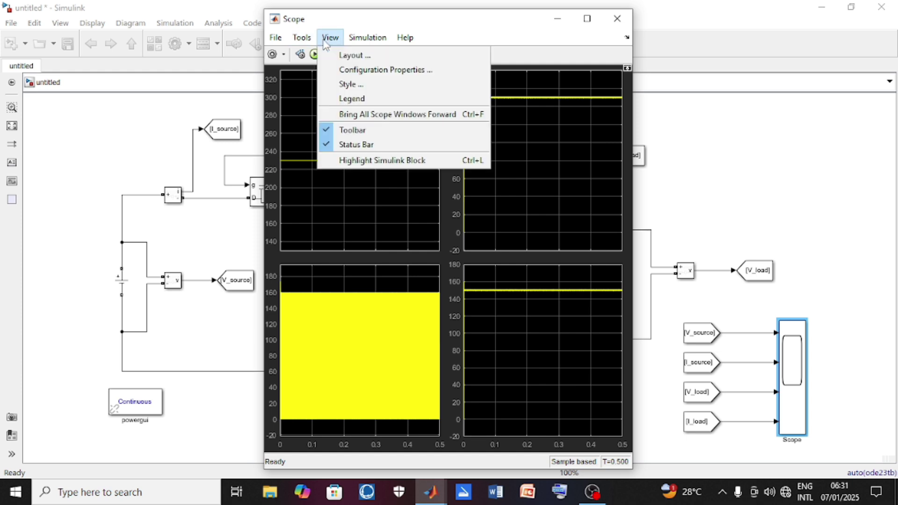
pyautogui.click(342, 88)
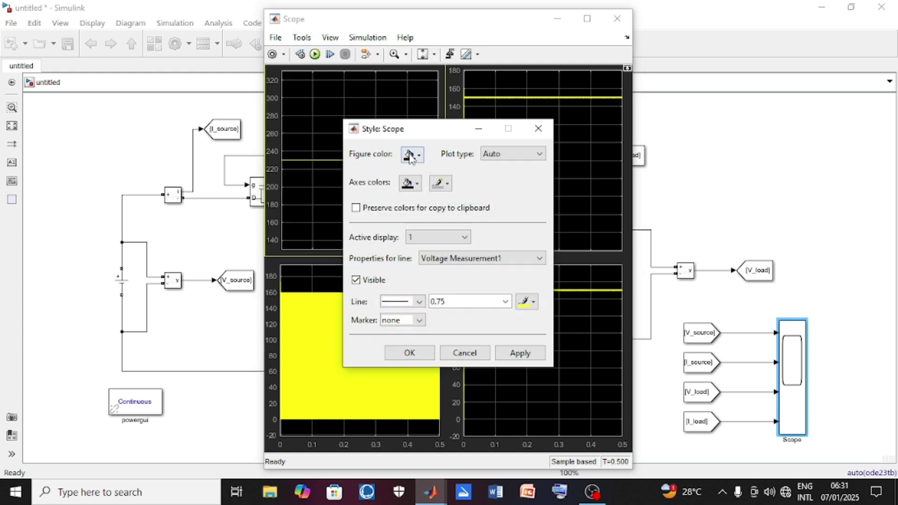
pyautogui.click(410, 156)
pyautogui.click(411, 156)
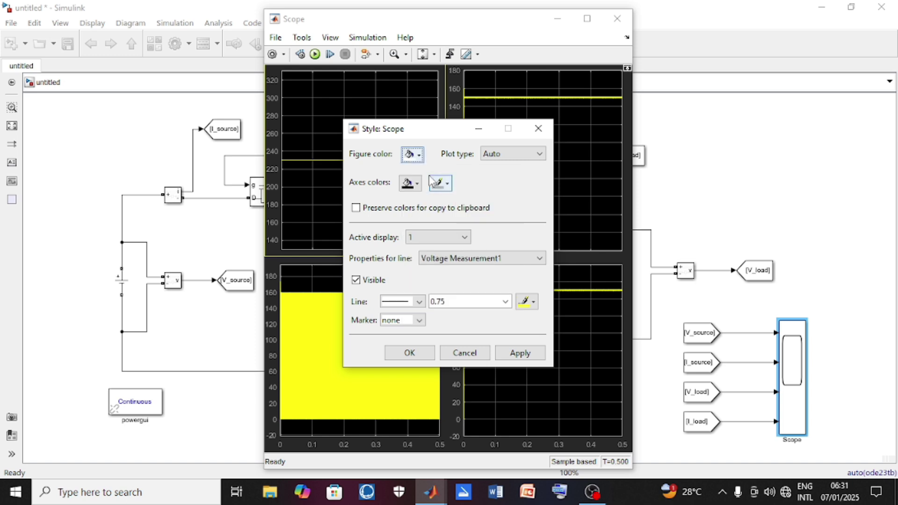
pyautogui.click(410, 183)
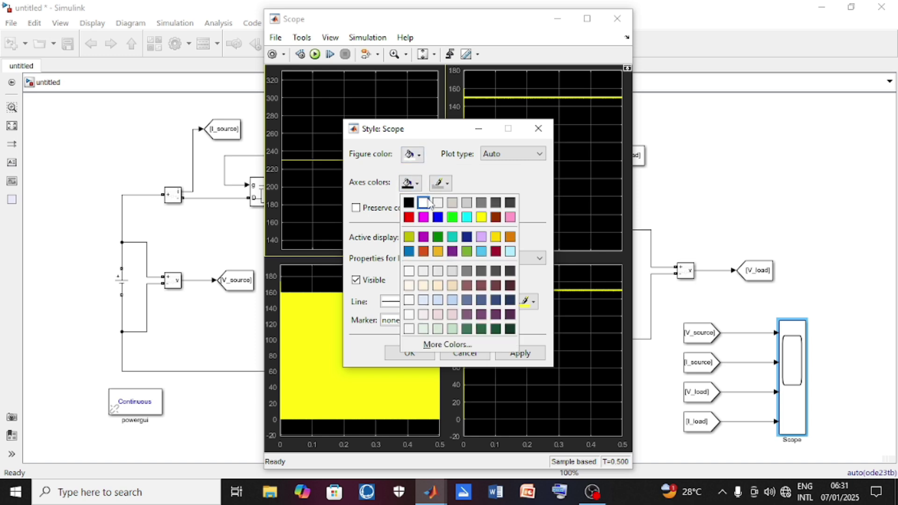
pyautogui.click(425, 202)
pyautogui.click(447, 185)
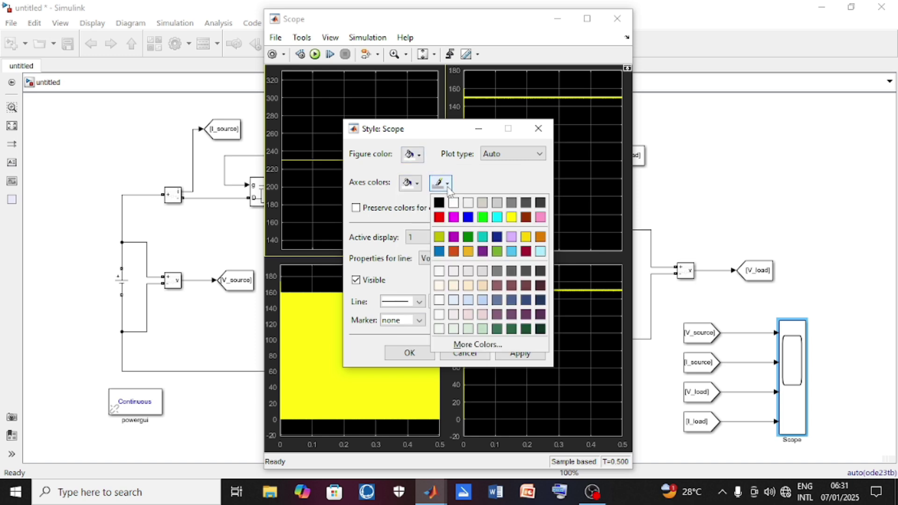
pyautogui.click(527, 204)
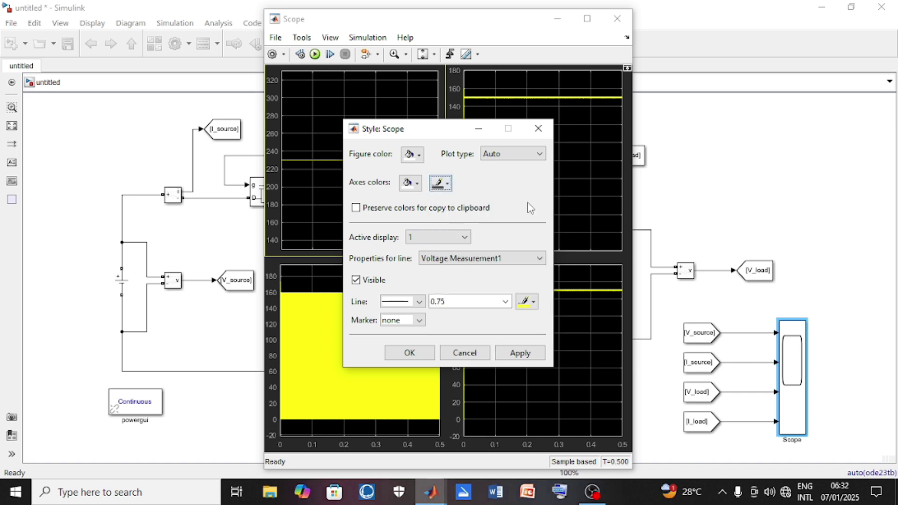
# Set the line colour of display 1 to red and apply the Scope style
pyautogui.click(525, 302)
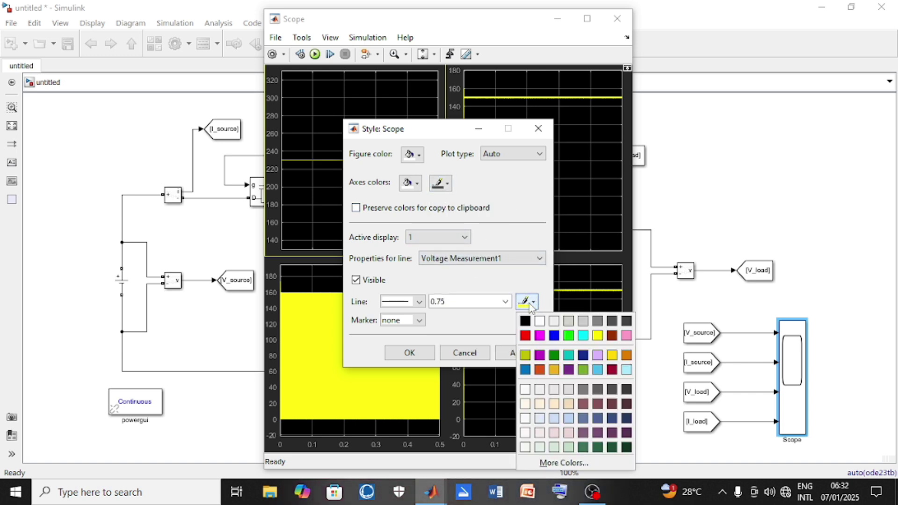
pyautogui.click(526, 335)
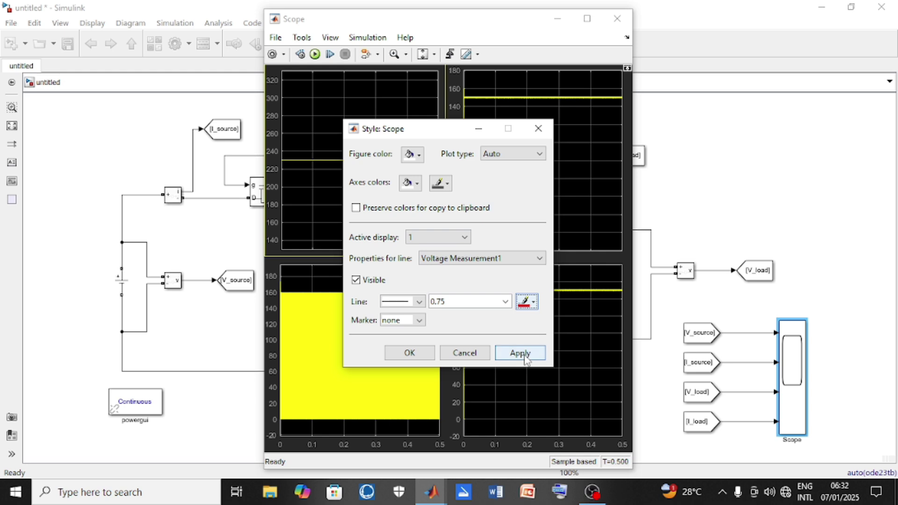
pyautogui.click(520, 353)
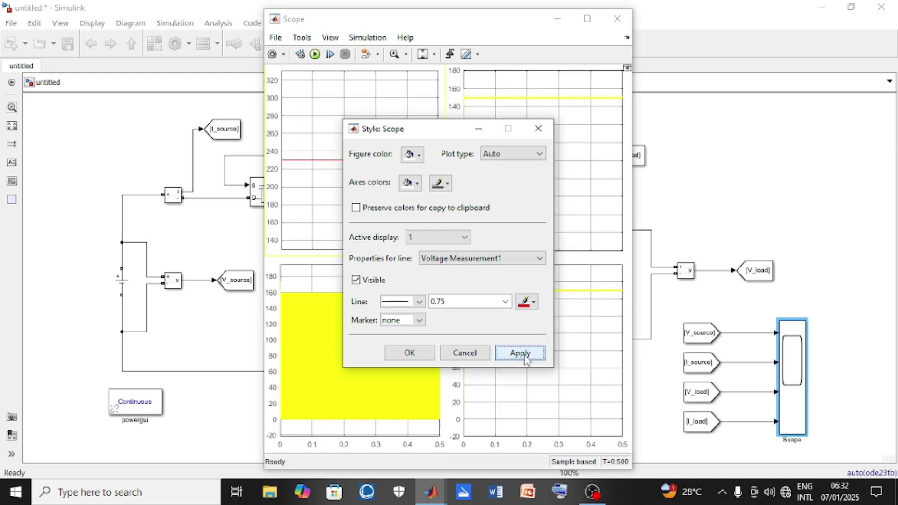
# Switch the active display to 2, set its Current Measurement line colour to blue and apply it
pyautogui.click(434, 239)
pyautogui.click(435, 268)
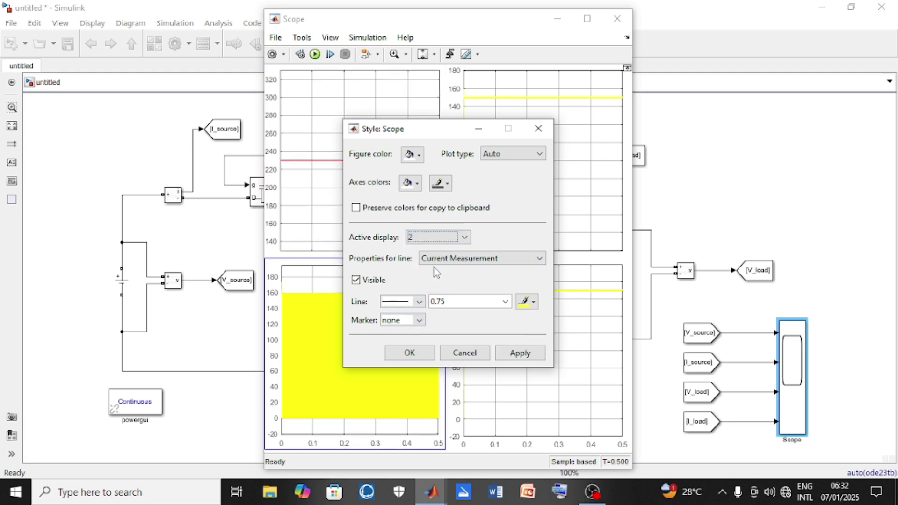
pyautogui.click(527, 302)
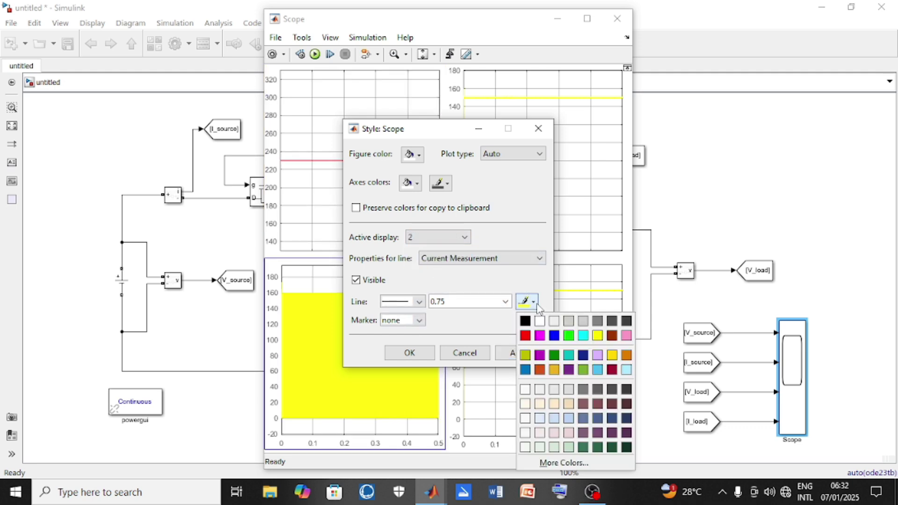
pyautogui.click(554, 336)
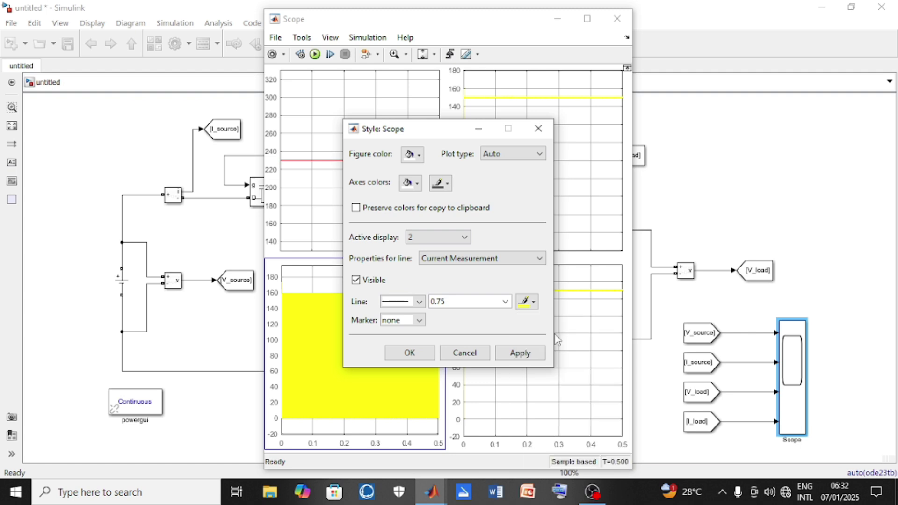
pyautogui.click(520, 353)
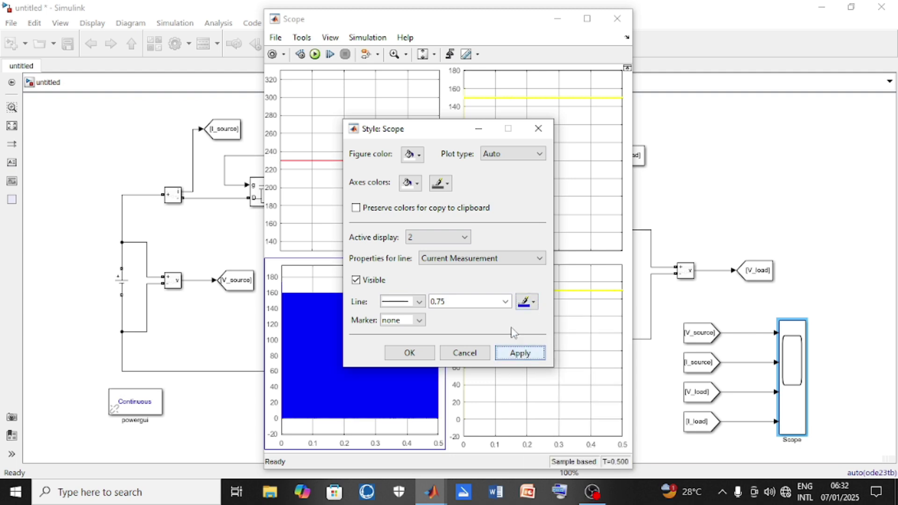
# Switch the active display to 3, set its Voltage Measurement line colour to red and apply it
pyautogui.click(467, 238)
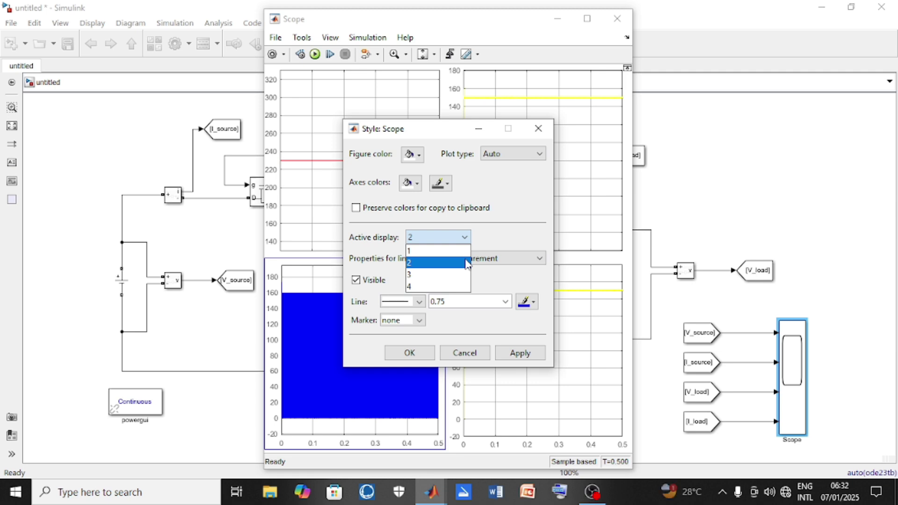
pyautogui.click(462, 275)
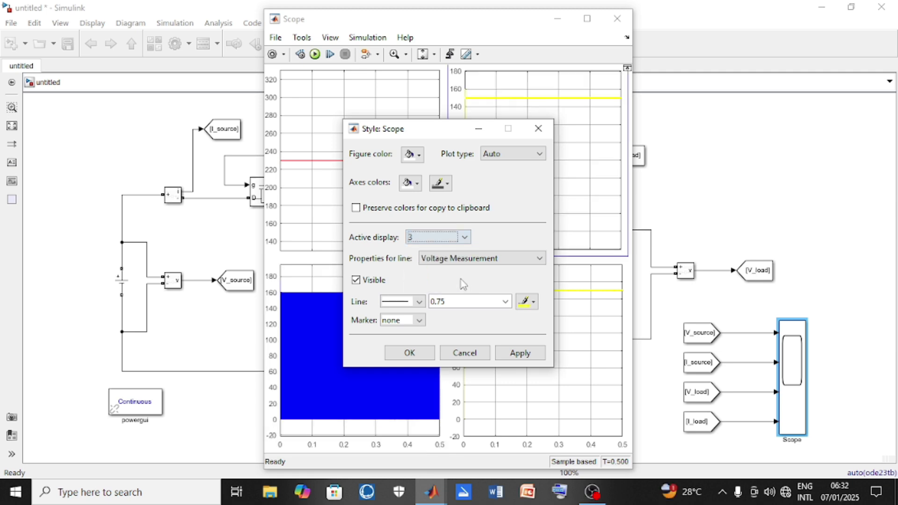
pyautogui.click(528, 302)
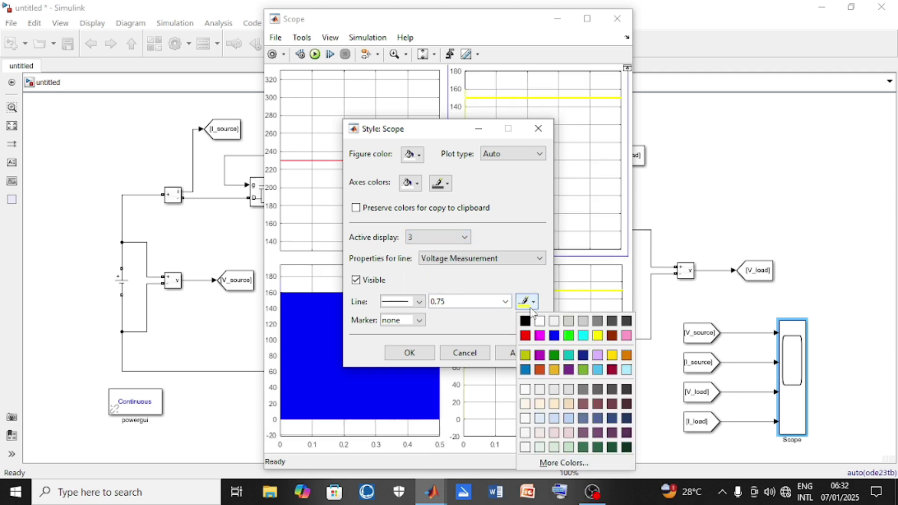
pyautogui.click(525, 336)
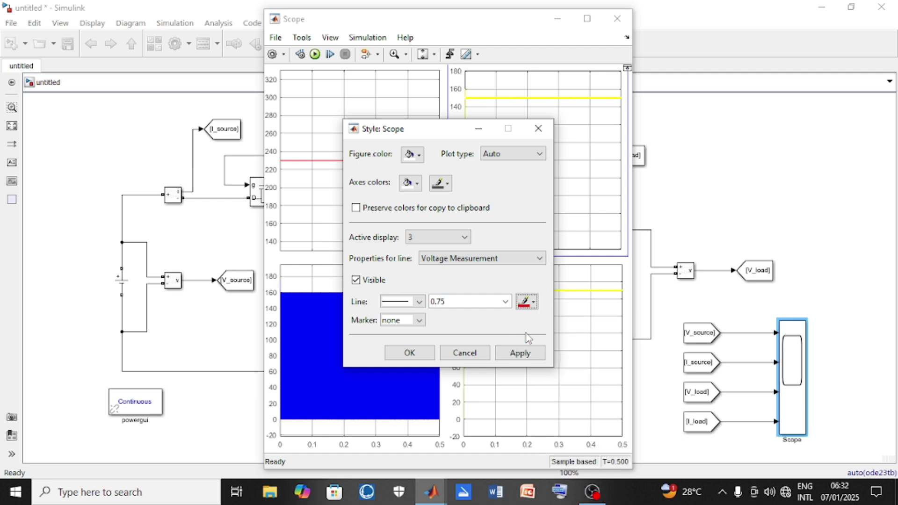
pyautogui.click(530, 354)
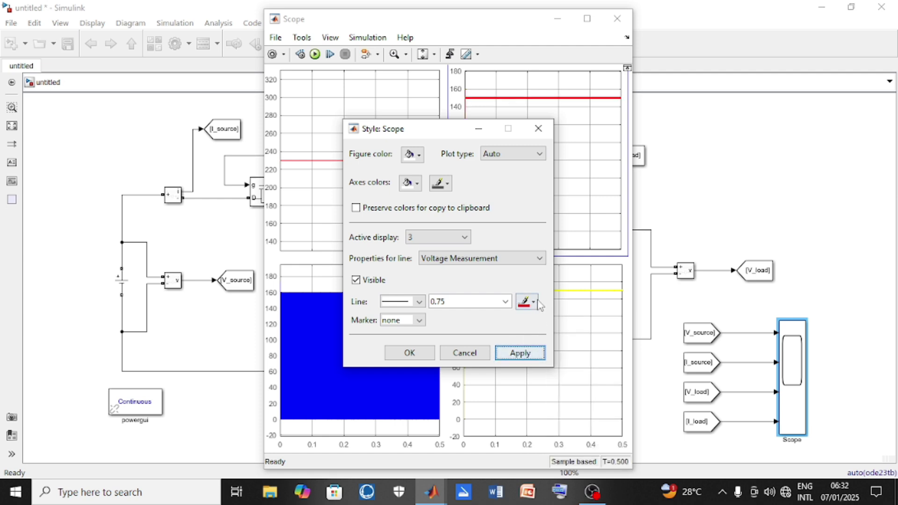
# Set display 4's Current Measurement1 line colour to blue, apply the style, and close both the style settings and the Scope
pyautogui.click(465, 237)
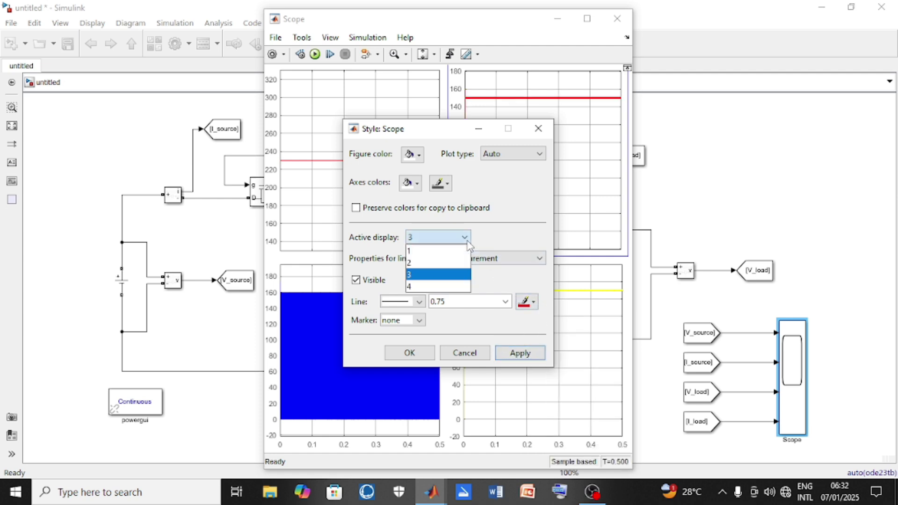
pyautogui.click(462, 287)
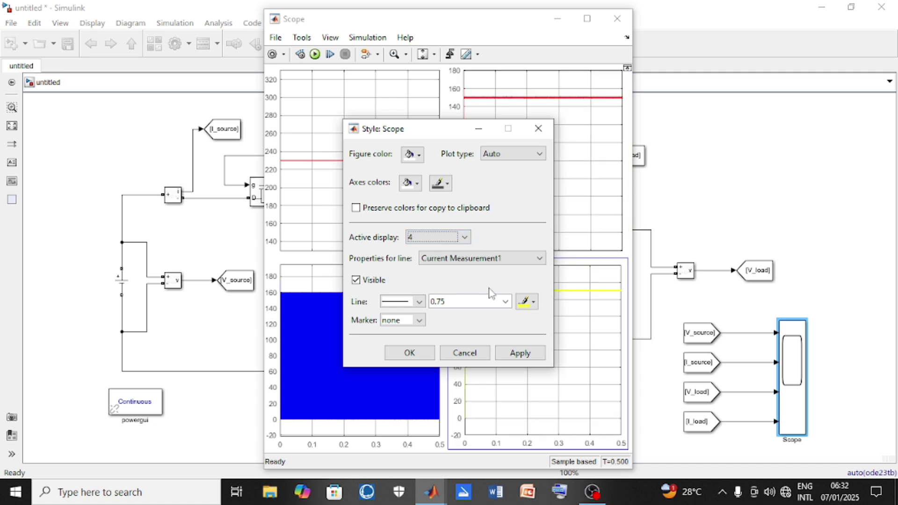
pyautogui.click(527, 302)
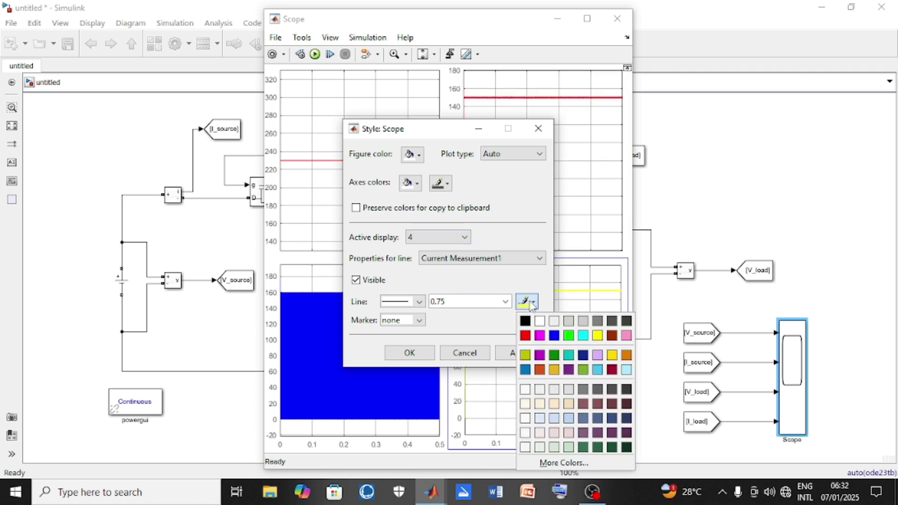
pyautogui.click(554, 335)
pyautogui.click(522, 355)
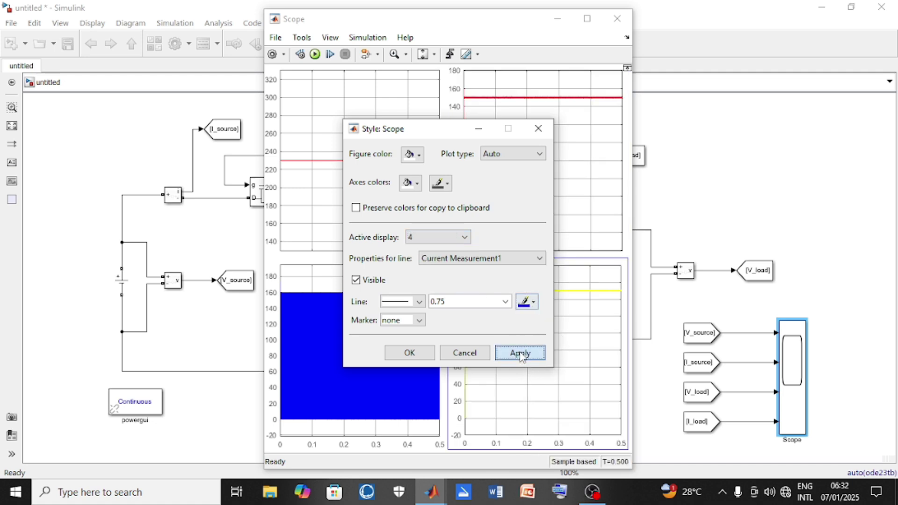
pyautogui.click(411, 353)
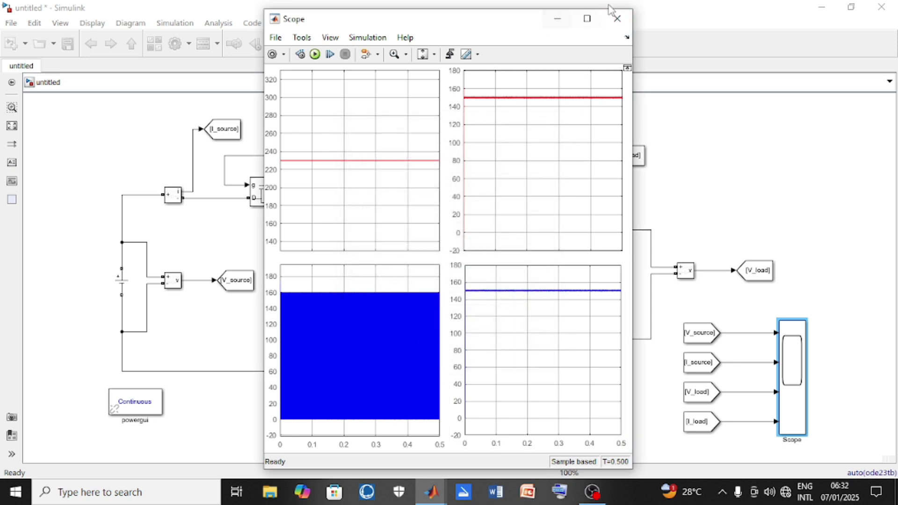
pyautogui.click(618, 18)
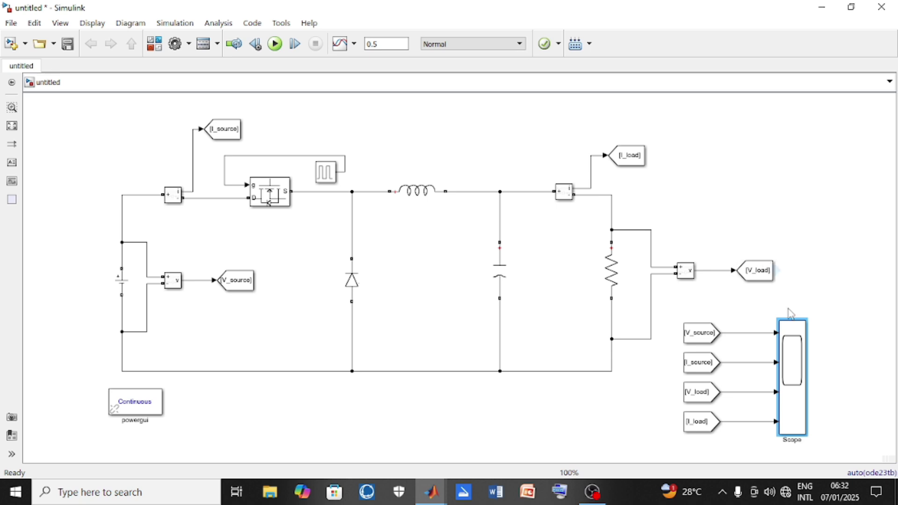
# Move the Scope block further from its From tags and name its input signals V_source, I_source, V_load and I_load
pyautogui.moveTo(796, 352); pyautogui.dragTo(829, 352)
pyautogui.click(762, 334)
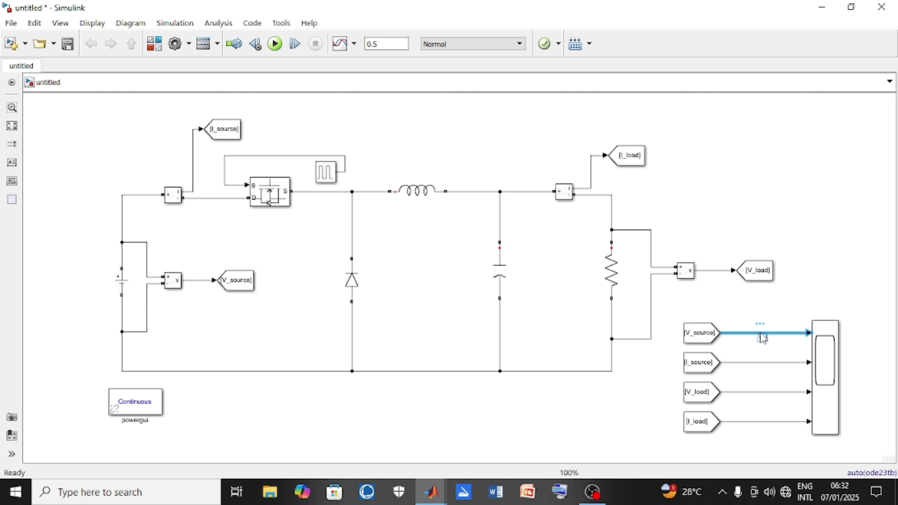
pyautogui.write('V_source')
pyautogui.click(768, 363)
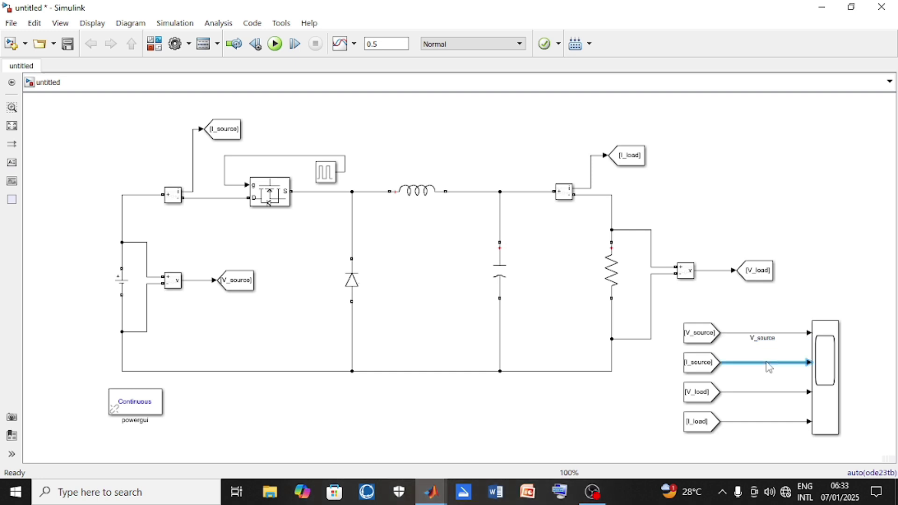
pyautogui.doubleClick(768, 363)
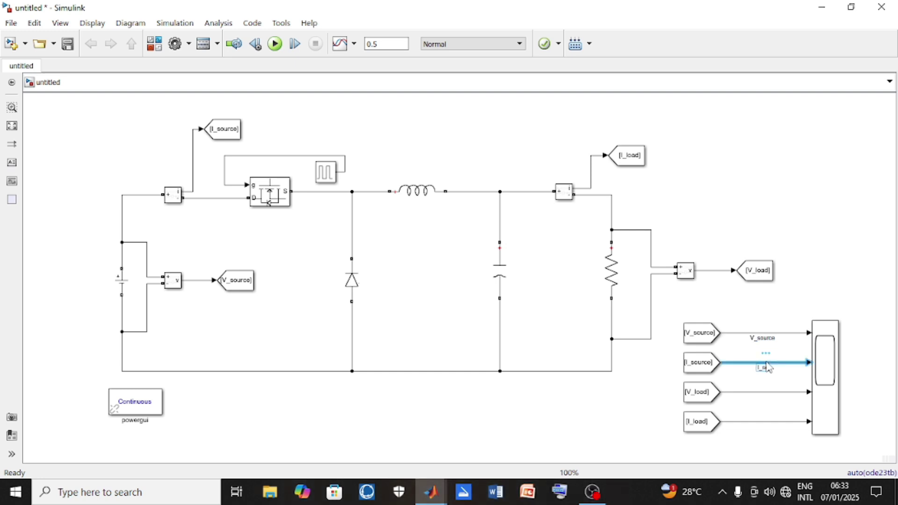
pyautogui.doubleClick(767, 393)
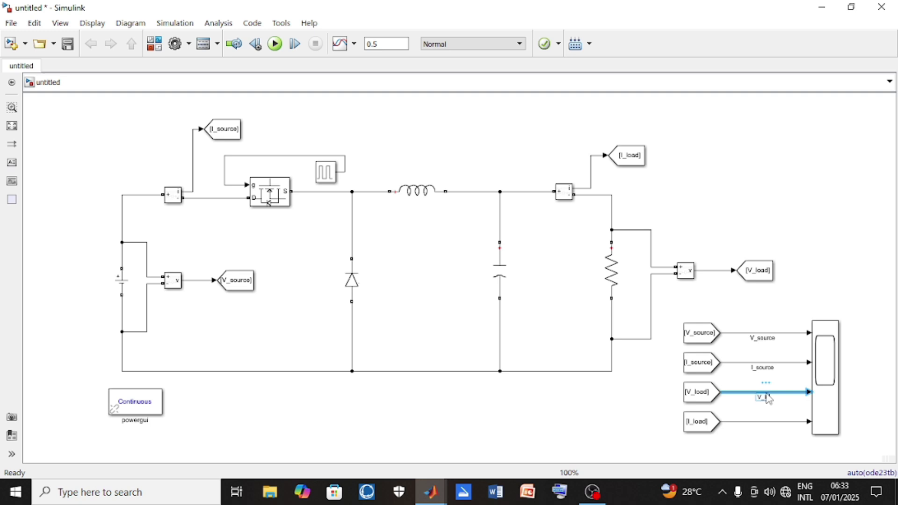
pyautogui.click(751, 424)
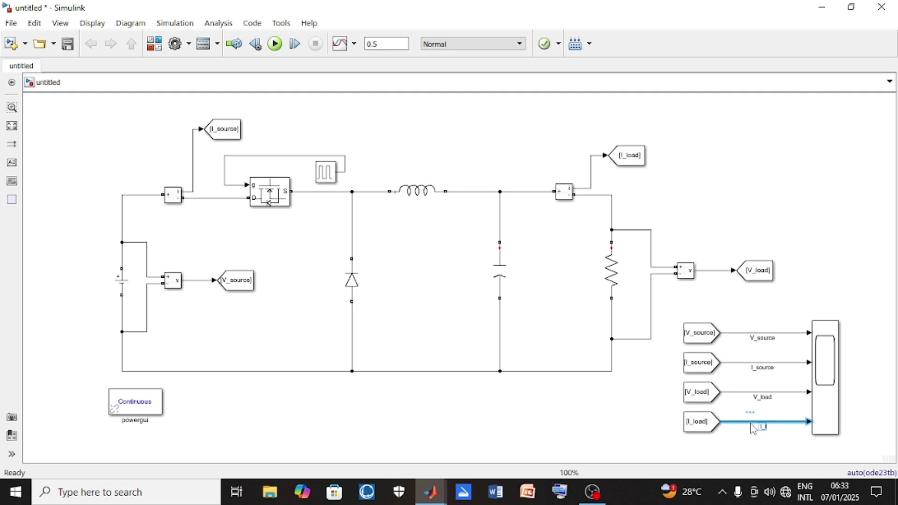
# Open the Scope, run the simulation with the named signals, and close the Scope window
pyautogui.click(831, 411)
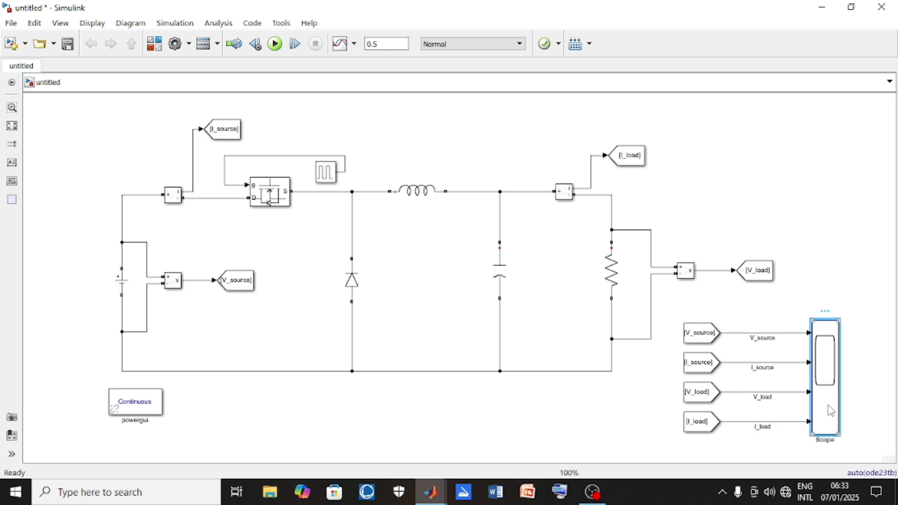
pyautogui.doubleClick(831, 411)
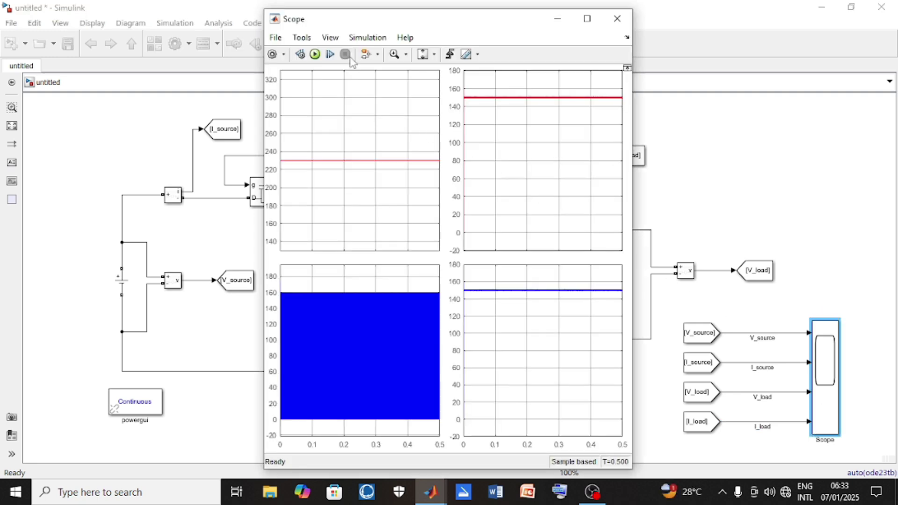
pyautogui.click(315, 54)
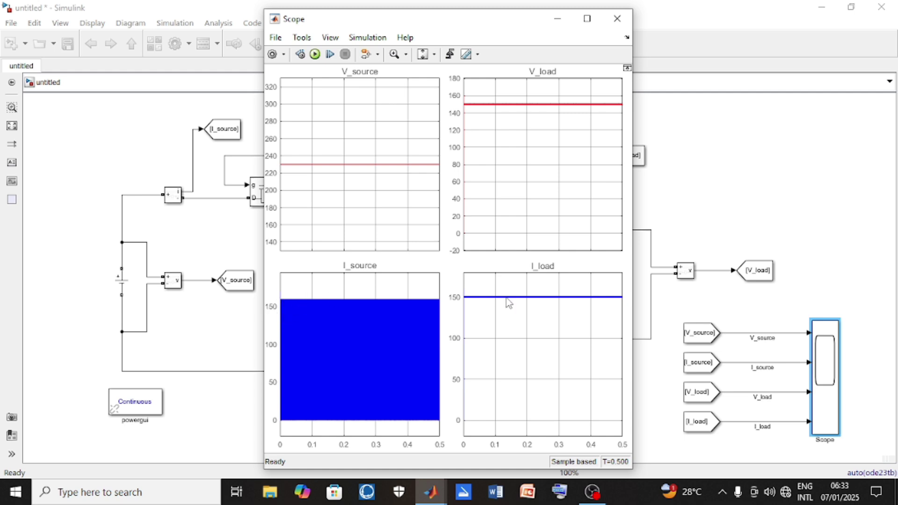
pyautogui.click(617, 21)
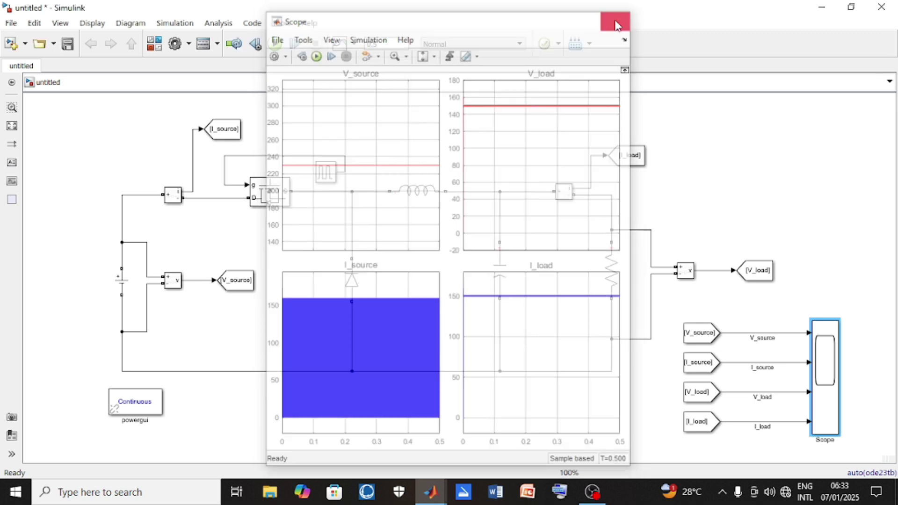
# Set the Pulse Generator's pulse width to 50% of the period and confirm the parameters
pyautogui.click(322, 177)
pyautogui.doubleClick(322, 178)
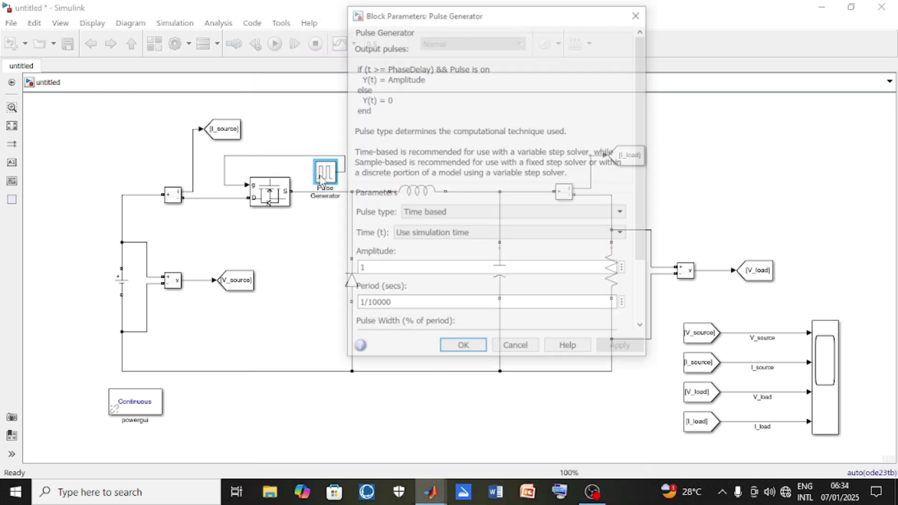
pyautogui.doubleClick(393, 269)
pyautogui.scroll(-5, 644, 330)
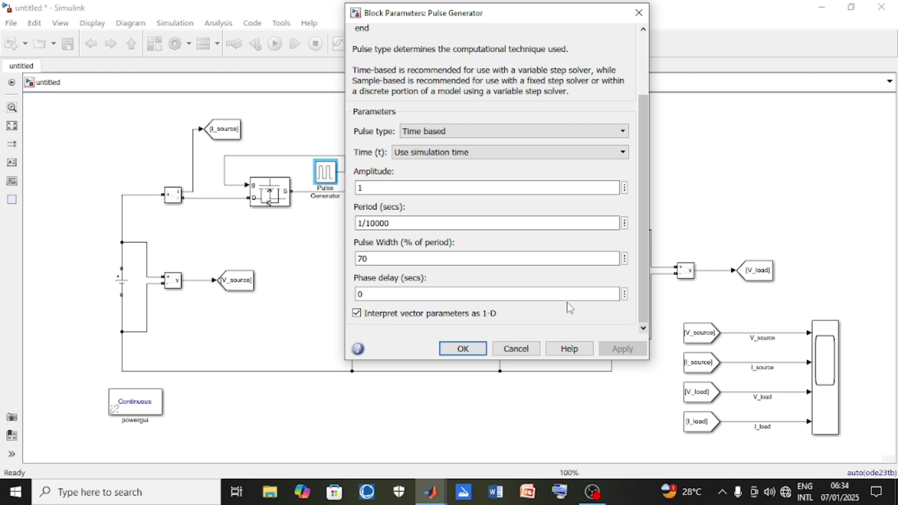
pyautogui.click(452, 261)
pyautogui.doubleClick(451, 261)
pyautogui.write('5')
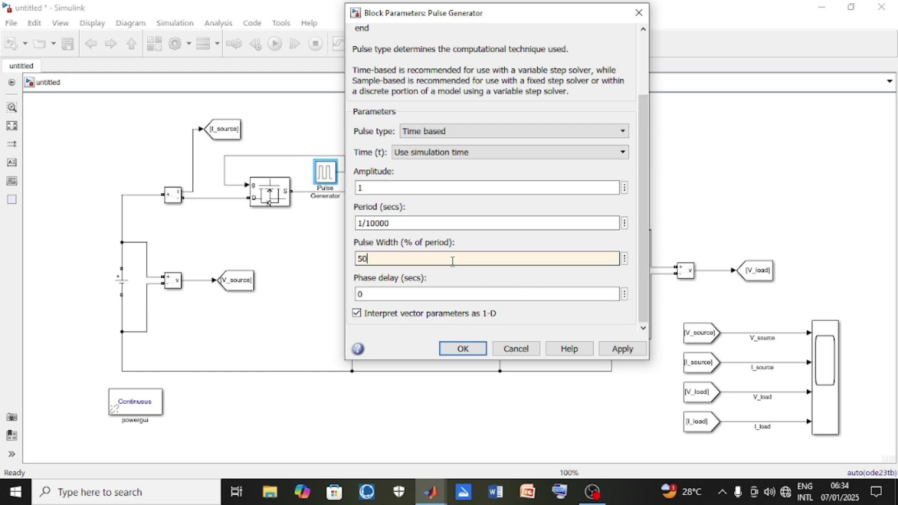
pyautogui.click(623, 349)
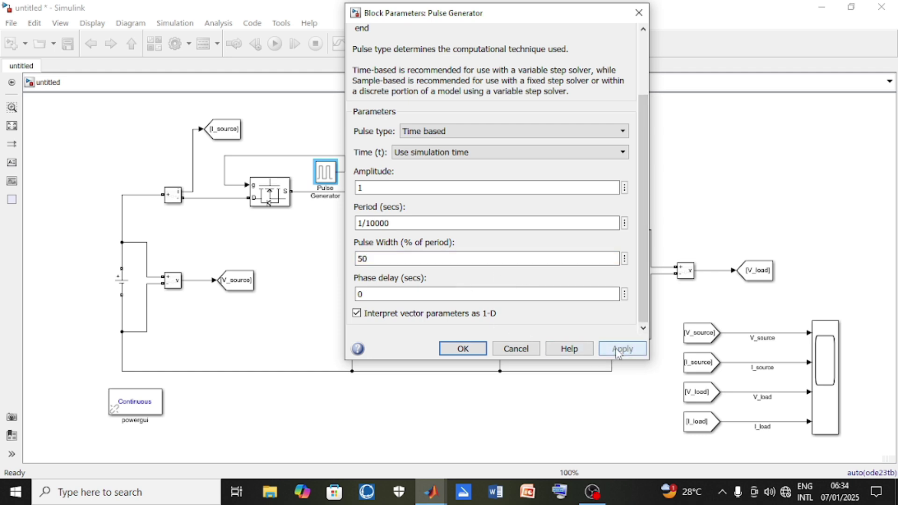
pyautogui.click(463, 349)
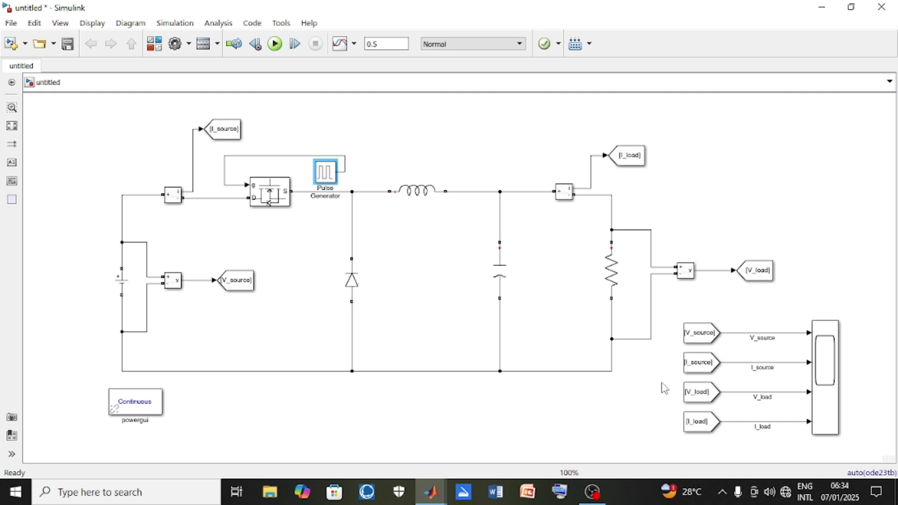
# Run the simulation from the Scope with the 50% pulse width, and close the Scope
pyautogui.doubleClick(827, 401)
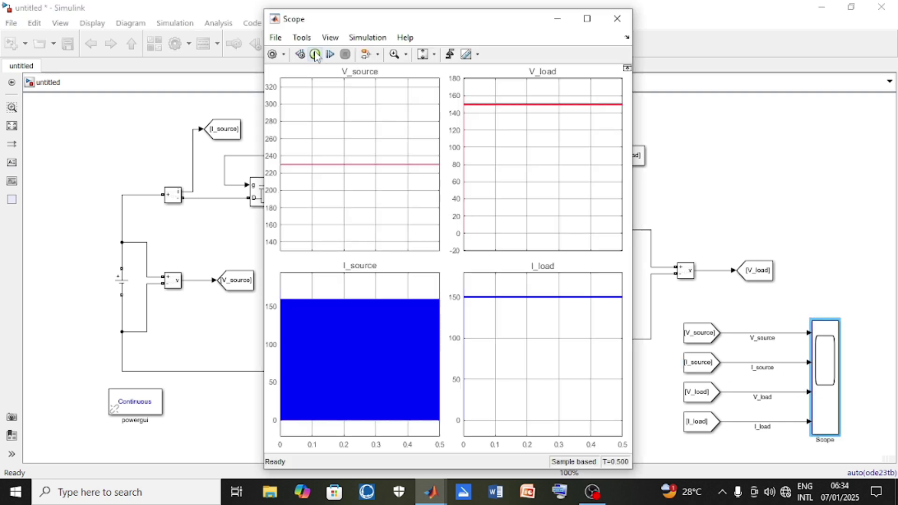
pyautogui.click(316, 55)
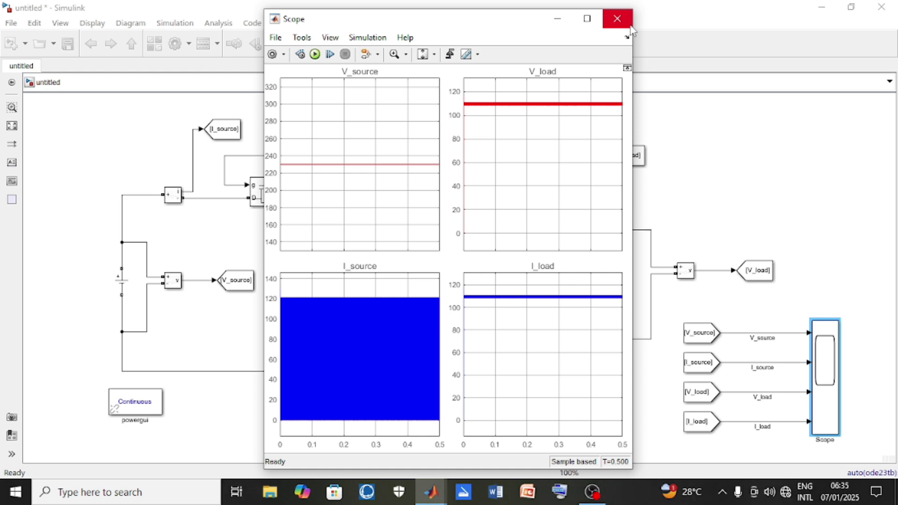
pyautogui.click(617, 18)
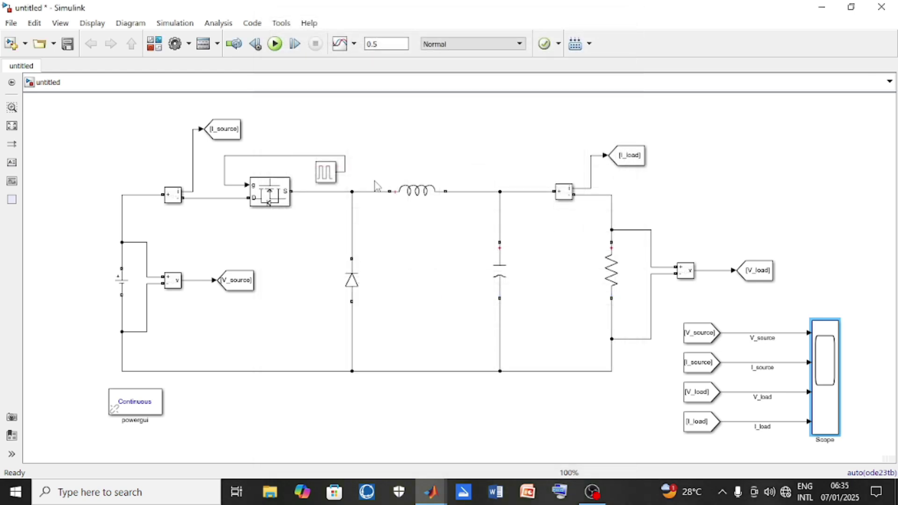
# Set the Pulse Generator's pulse width to 25% of the period and confirm the parameters
pyautogui.doubleClick(326, 173)
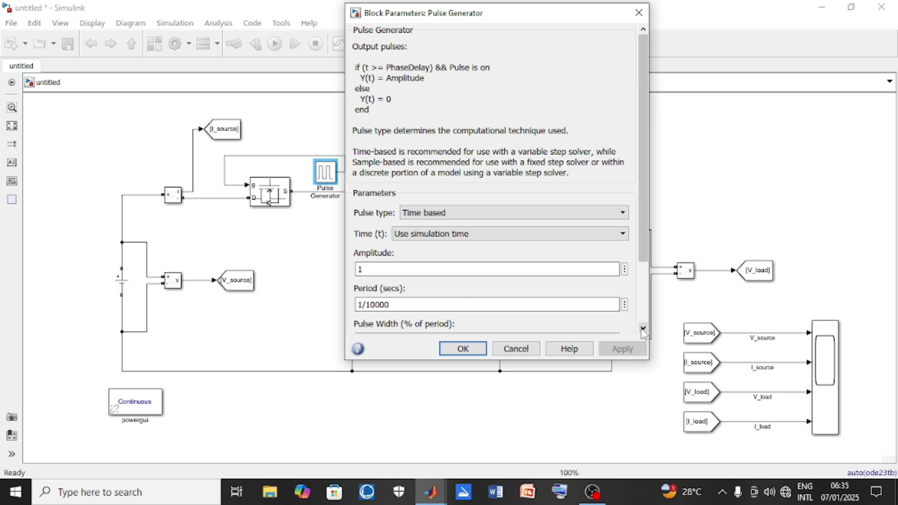
pyautogui.scroll(-4, 639, 330)
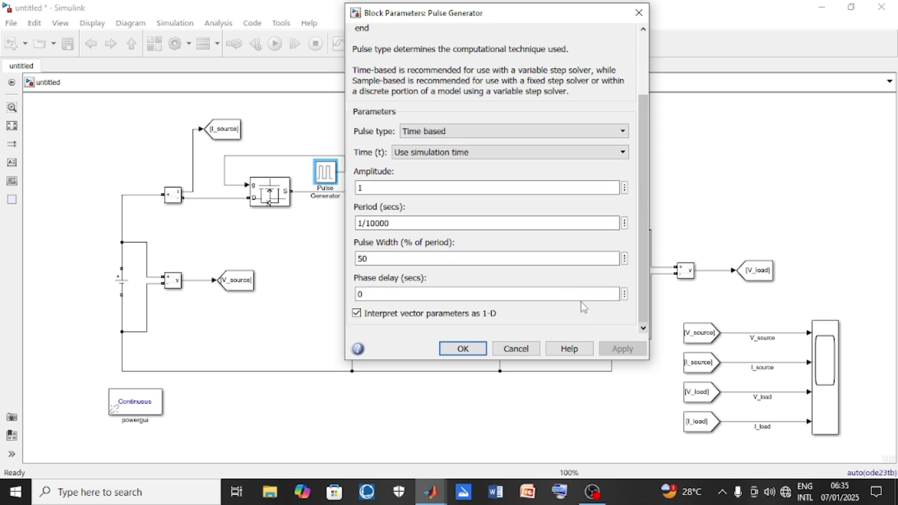
pyautogui.doubleClick(444, 260)
pyautogui.write('2')
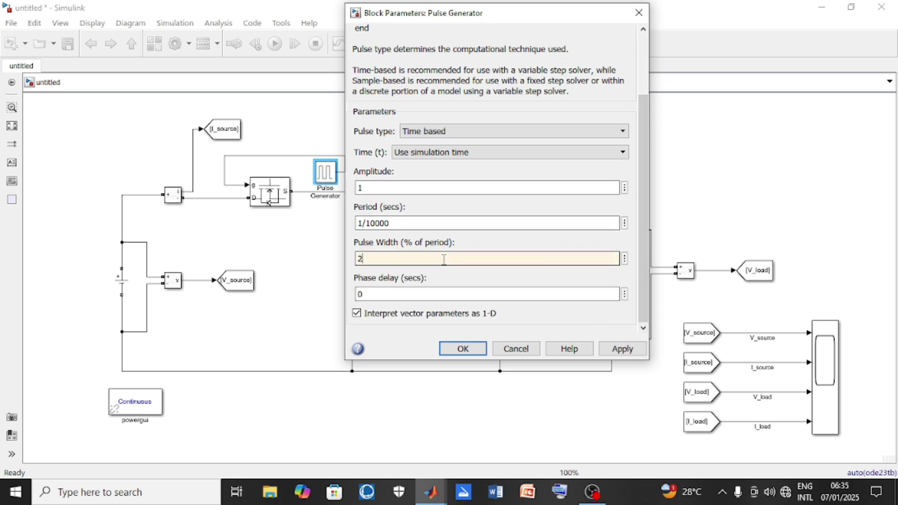
pyautogui.write('5')
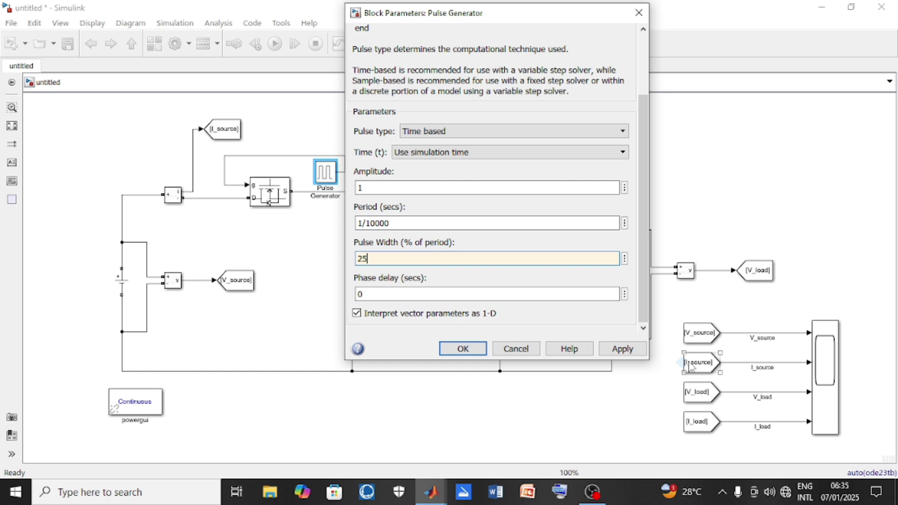
pyautogui.click(622, 349)
pyautogui.click(461, 348)
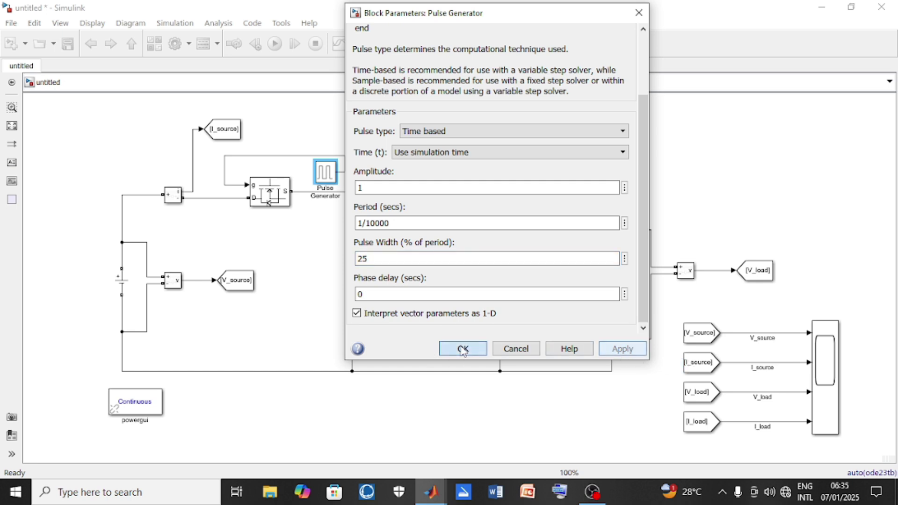
# Open the Scope and run the simulation with the 25% pulse width
pyautogui.doubleClick(826, 368)
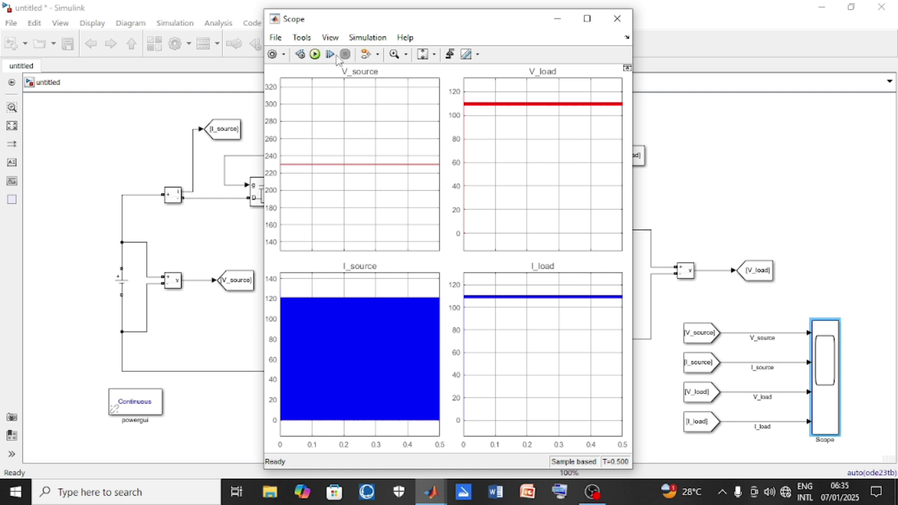
pyautogui.click(316, 54)
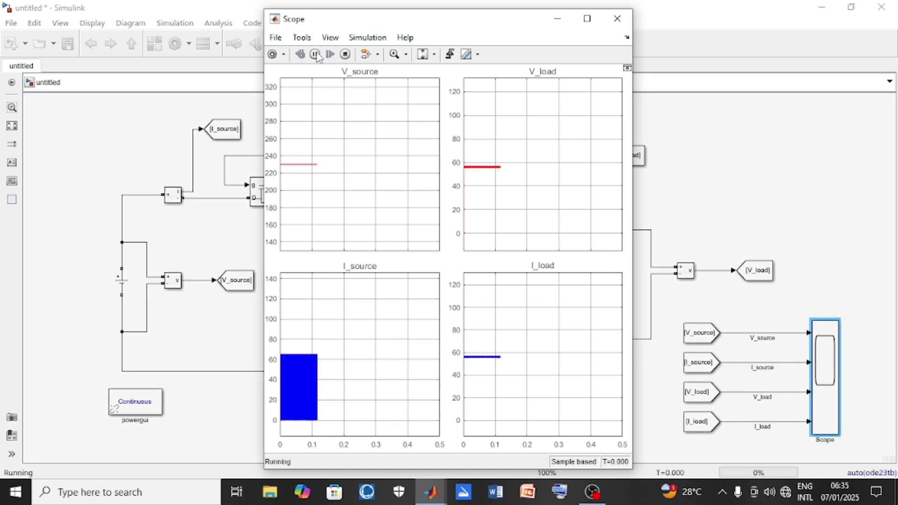